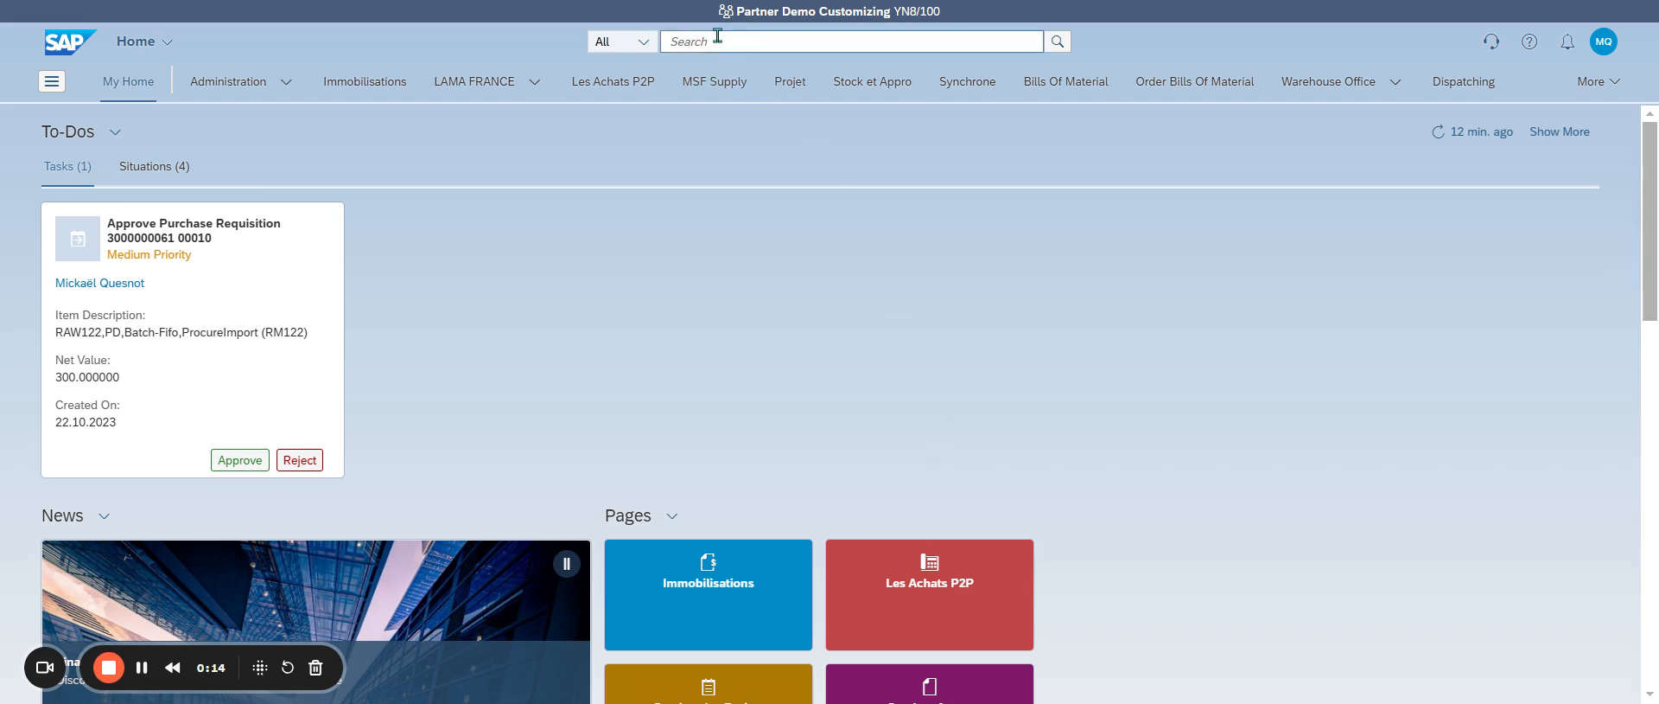
# Step: Search for "create inbound" and open the Create Inbound Delivery app
pyautogui.click(691, 42)
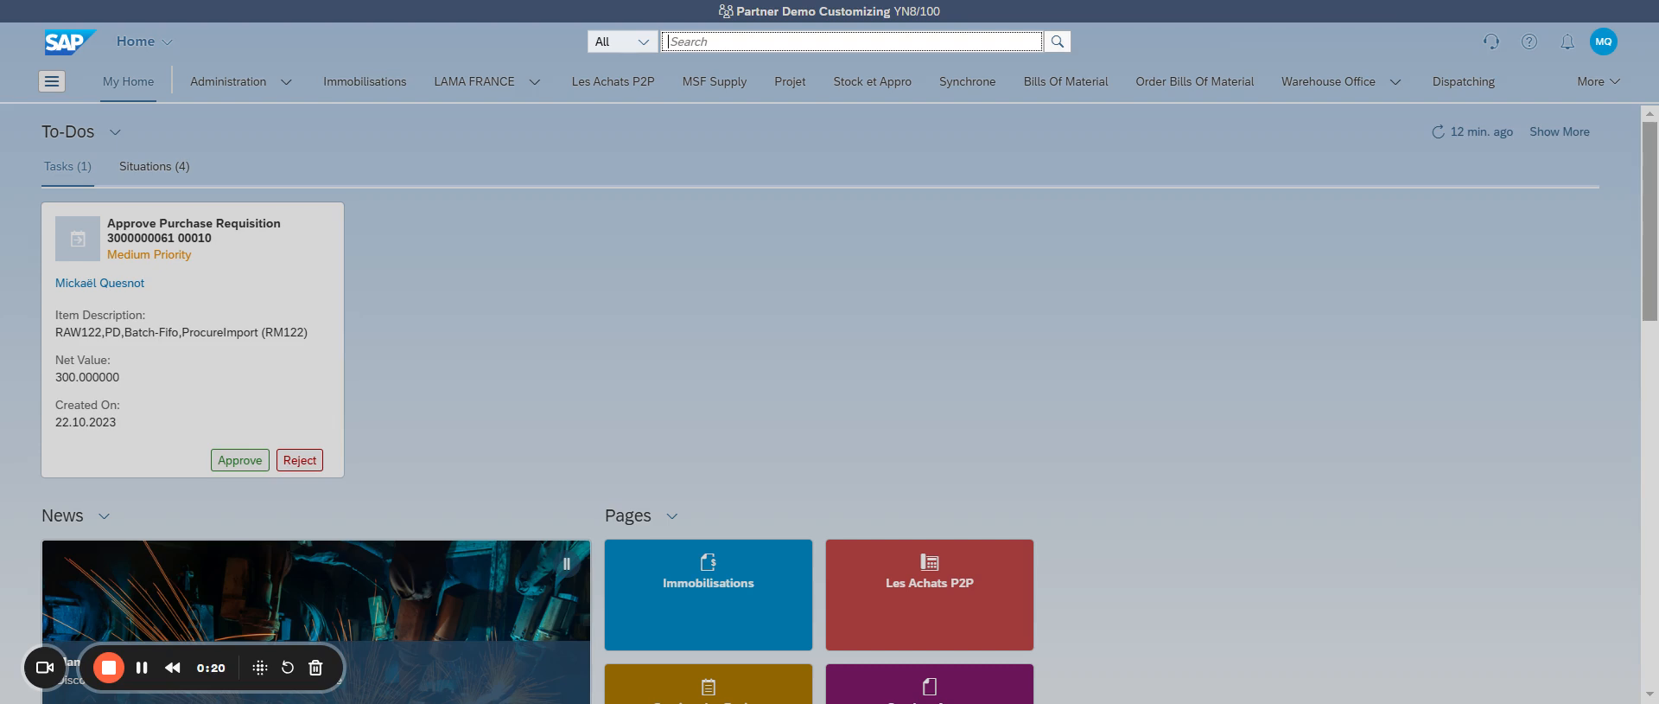
pyautogui.write('create')
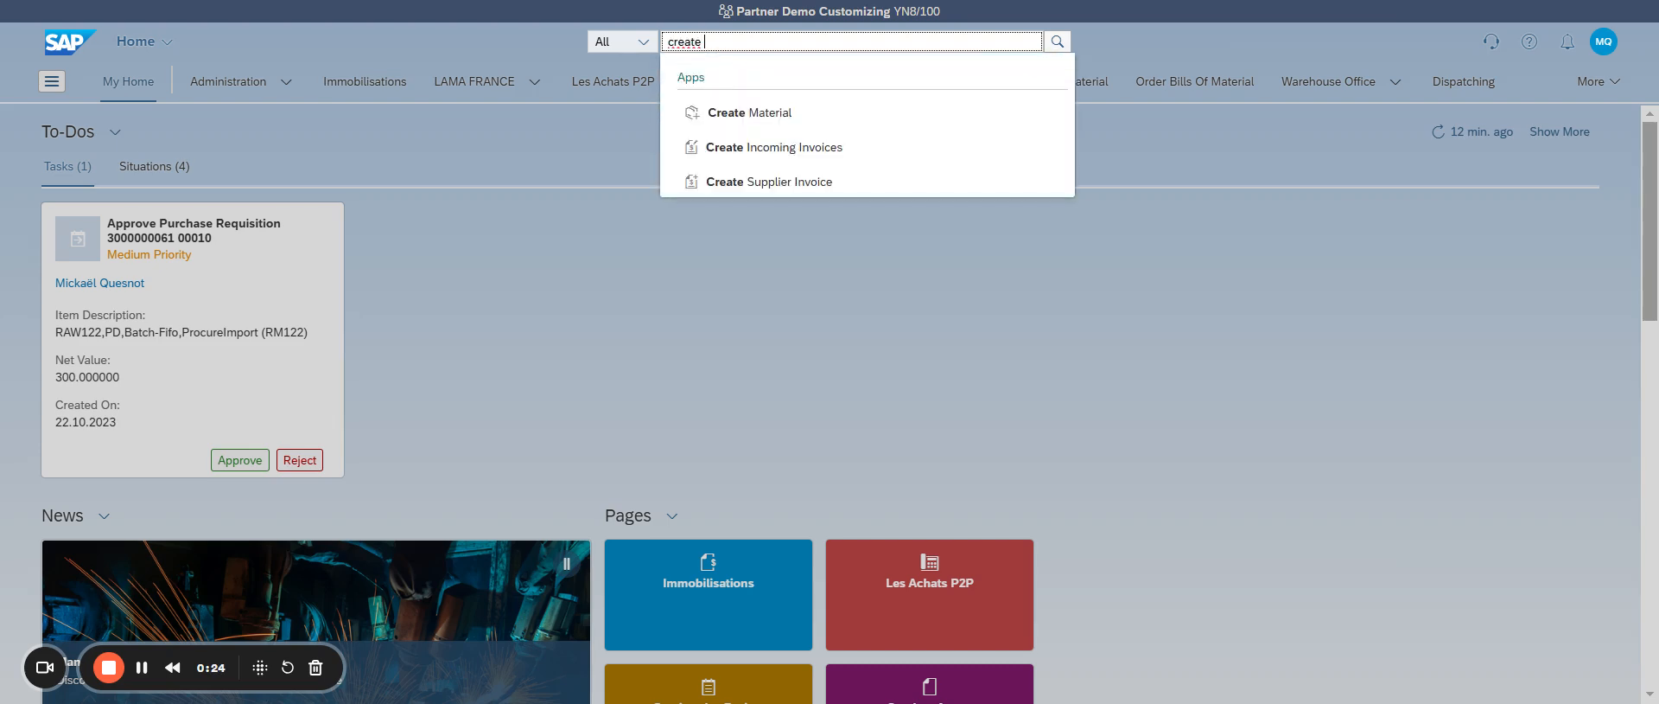
pyautogui.write(' inbound')
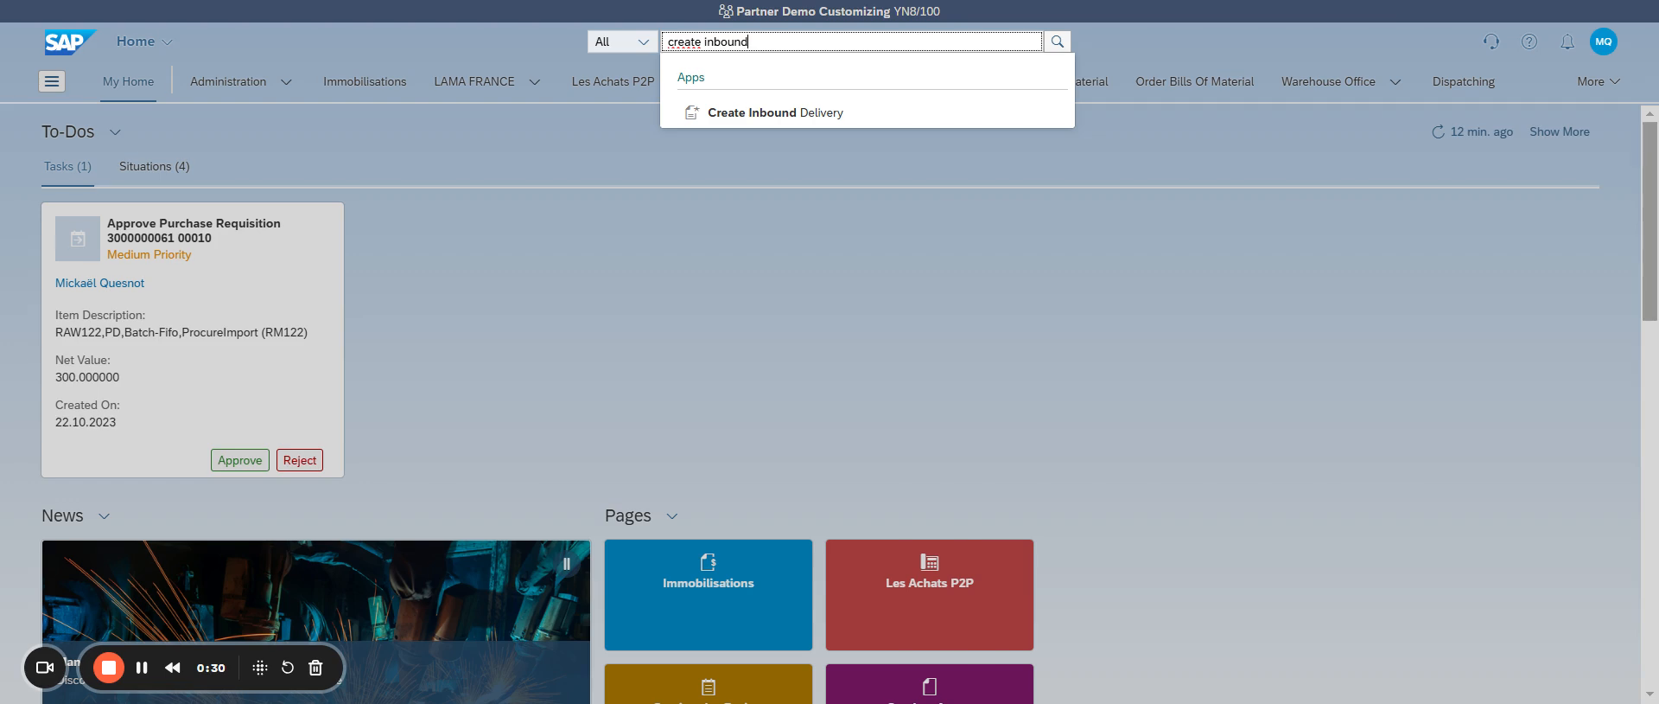
pyautogui.click(741, 113)
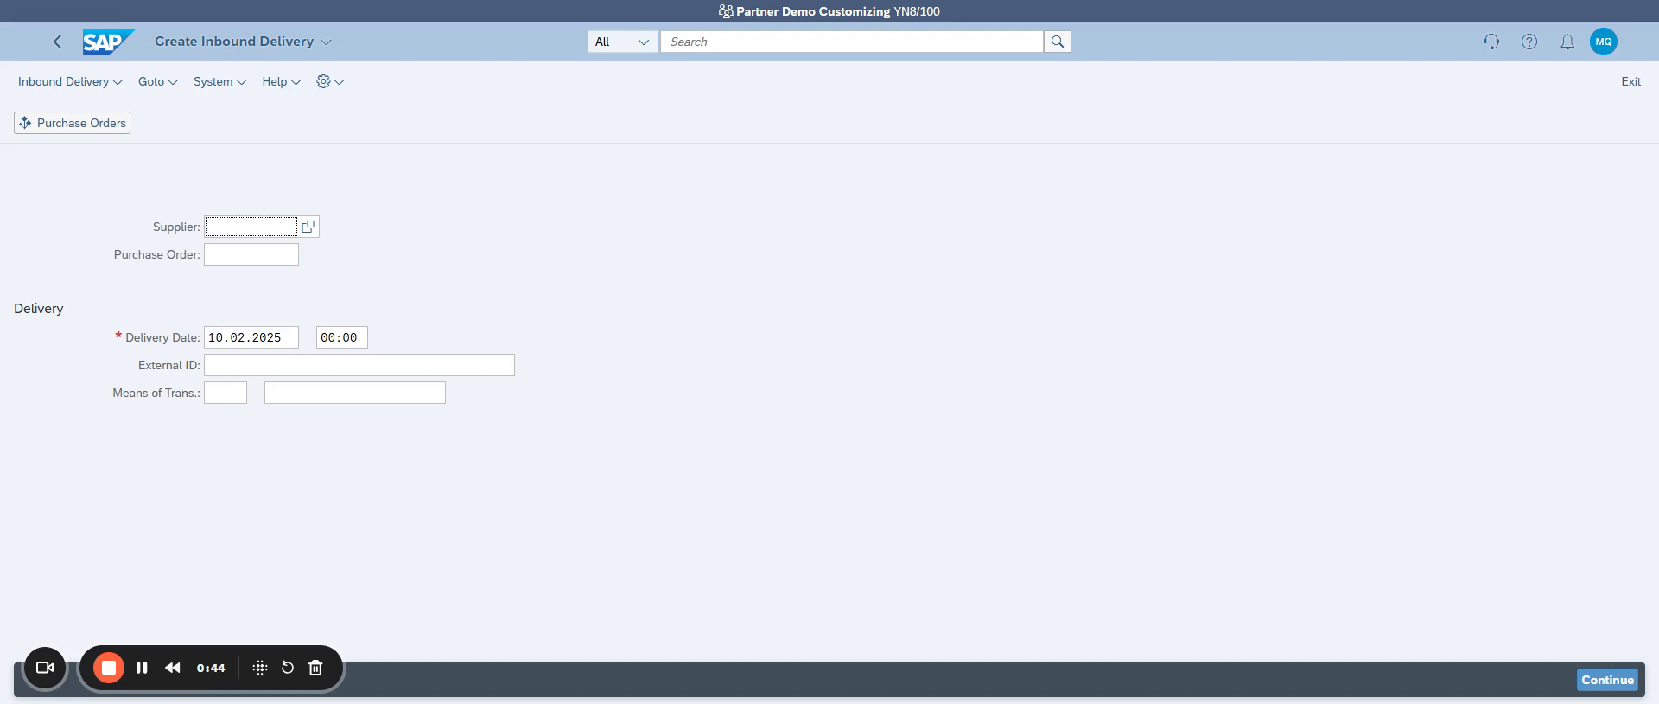
# Step: List the open purchase orders with the preset selection criteria and adopt the MWT Mehrwegtoner item for material 440 into the inbound delivery
pyautogui.click(259, 257)
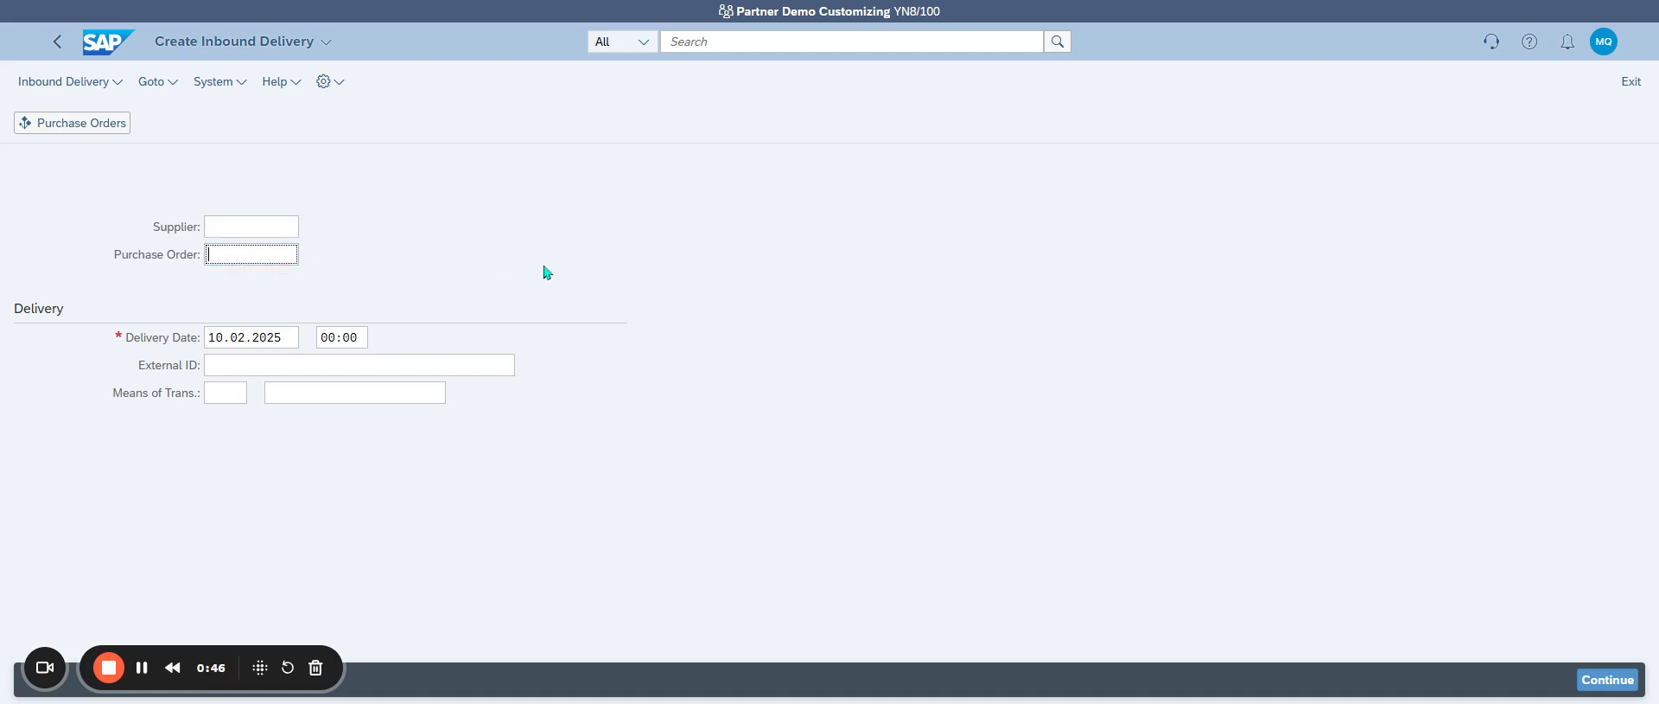
pyautogui.click(76, 126)
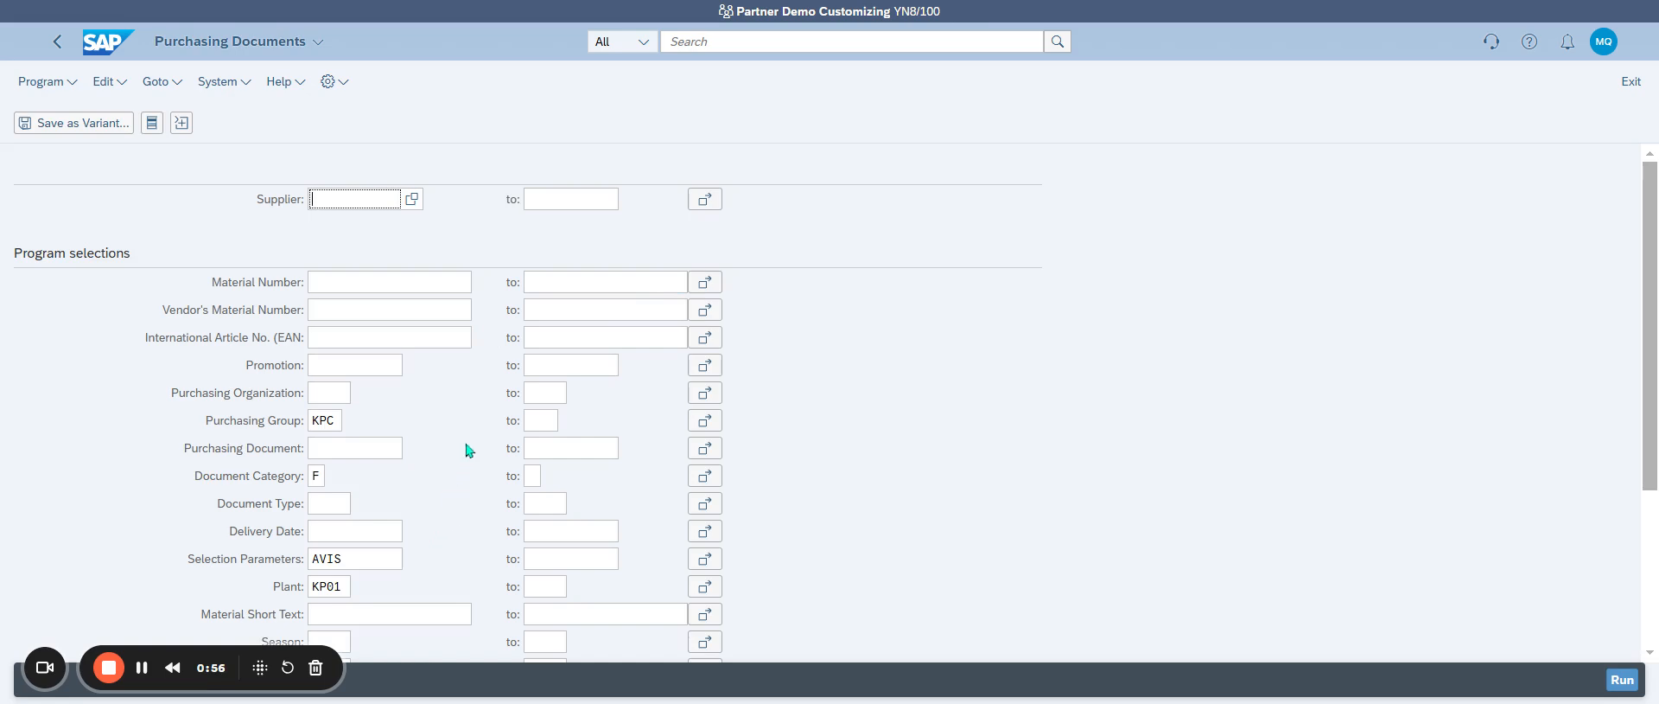
pyautogui.scroll(-2, 387, 380)
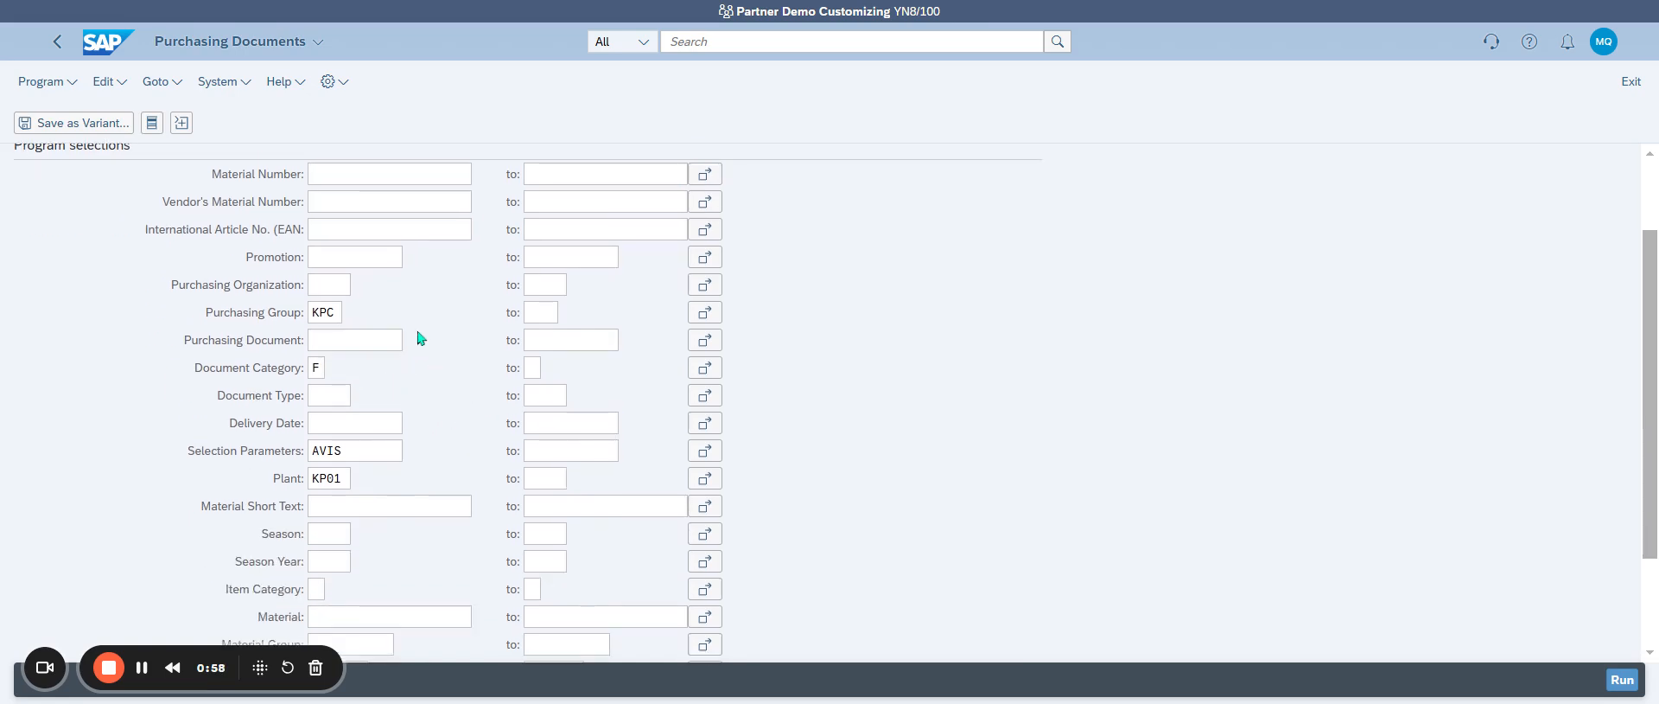
pyautogui.click(1622, 681)
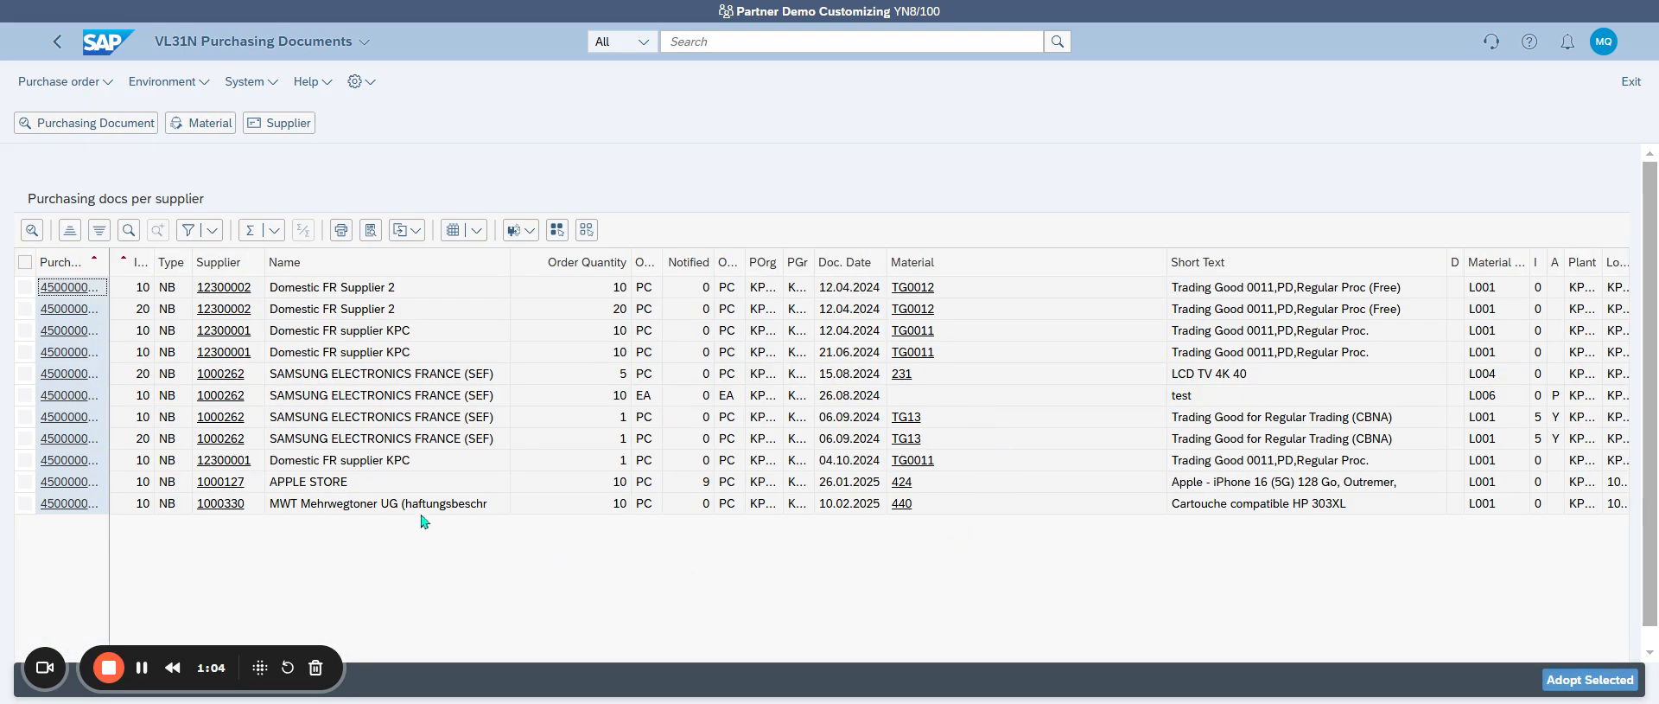
pyautogui.click(29, 506)
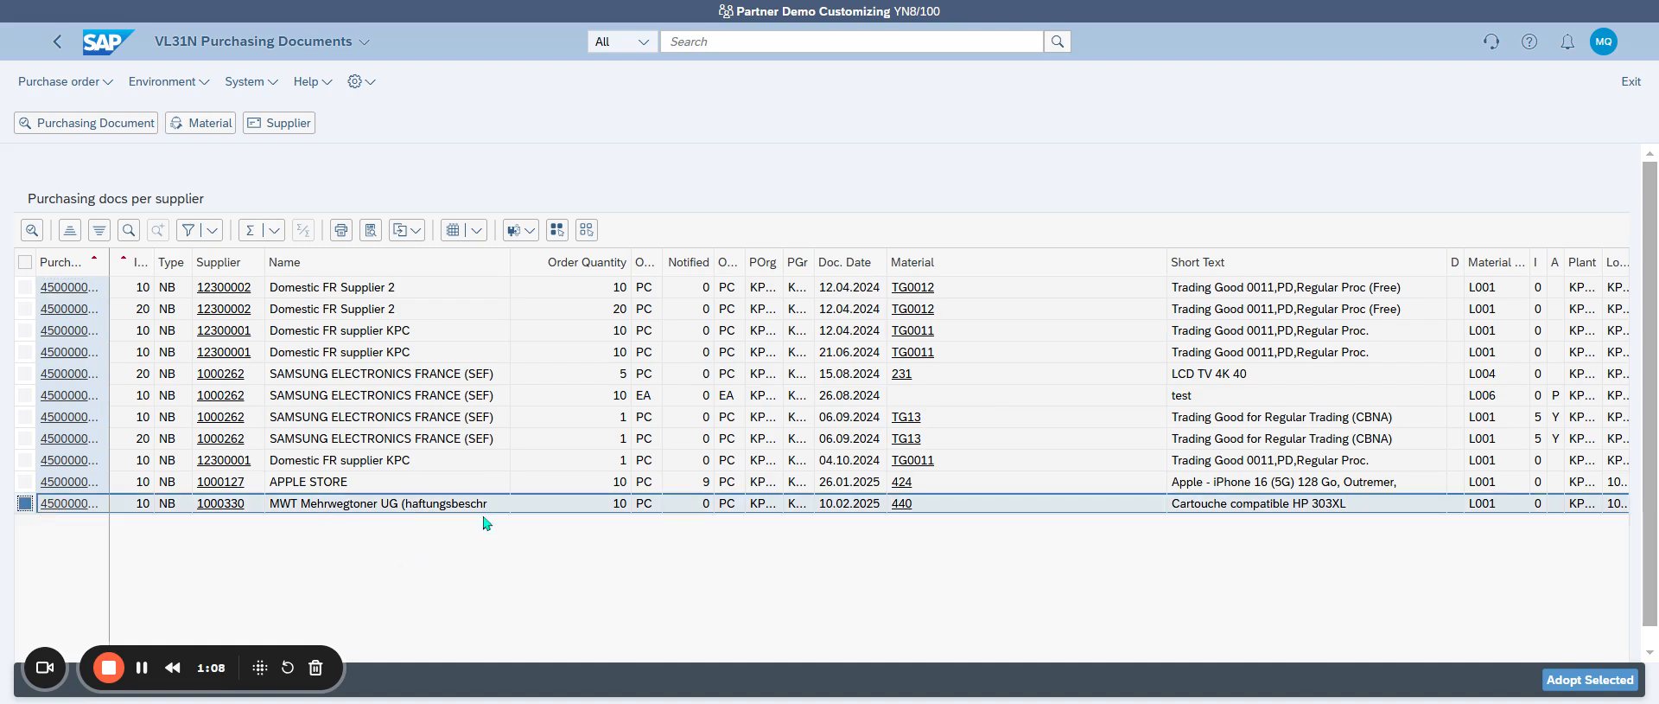
pyautogui.click(1593, 680)
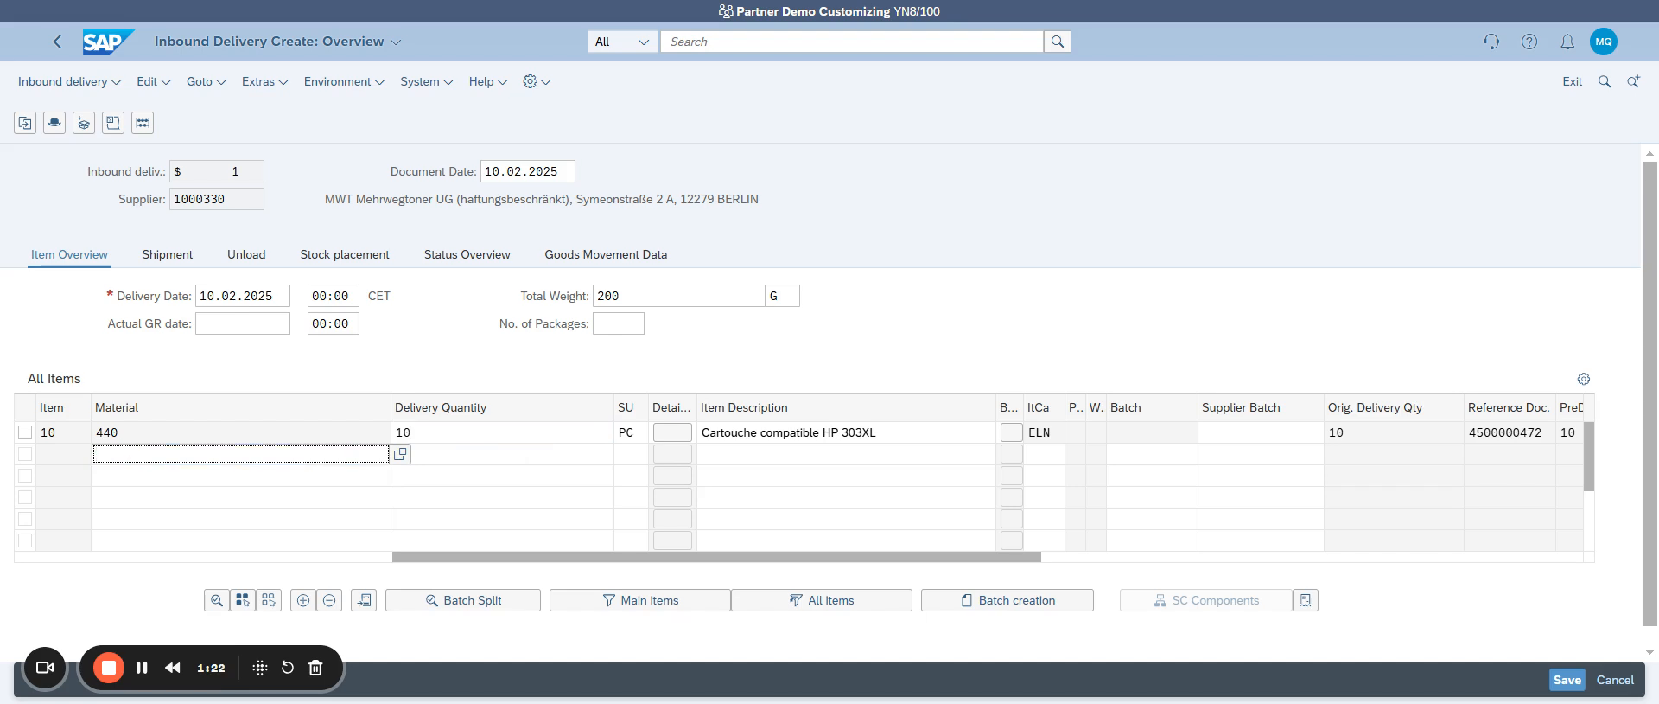
# Step: Open the details of item 10 and examine the plant and storage location in its unloading and shipment data
pyautogui.click(33, 431)
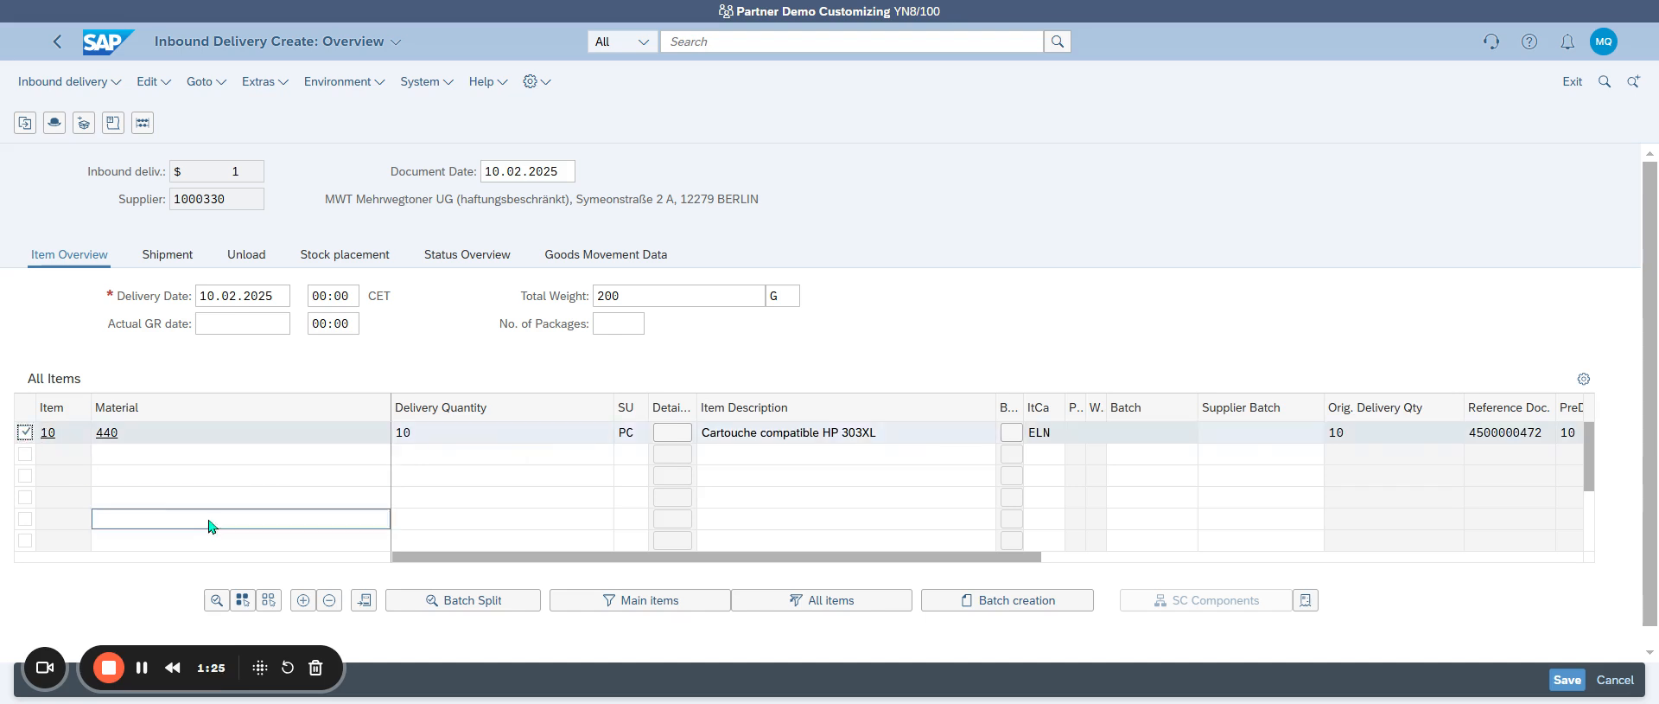
pyautogui.click(211, 600)
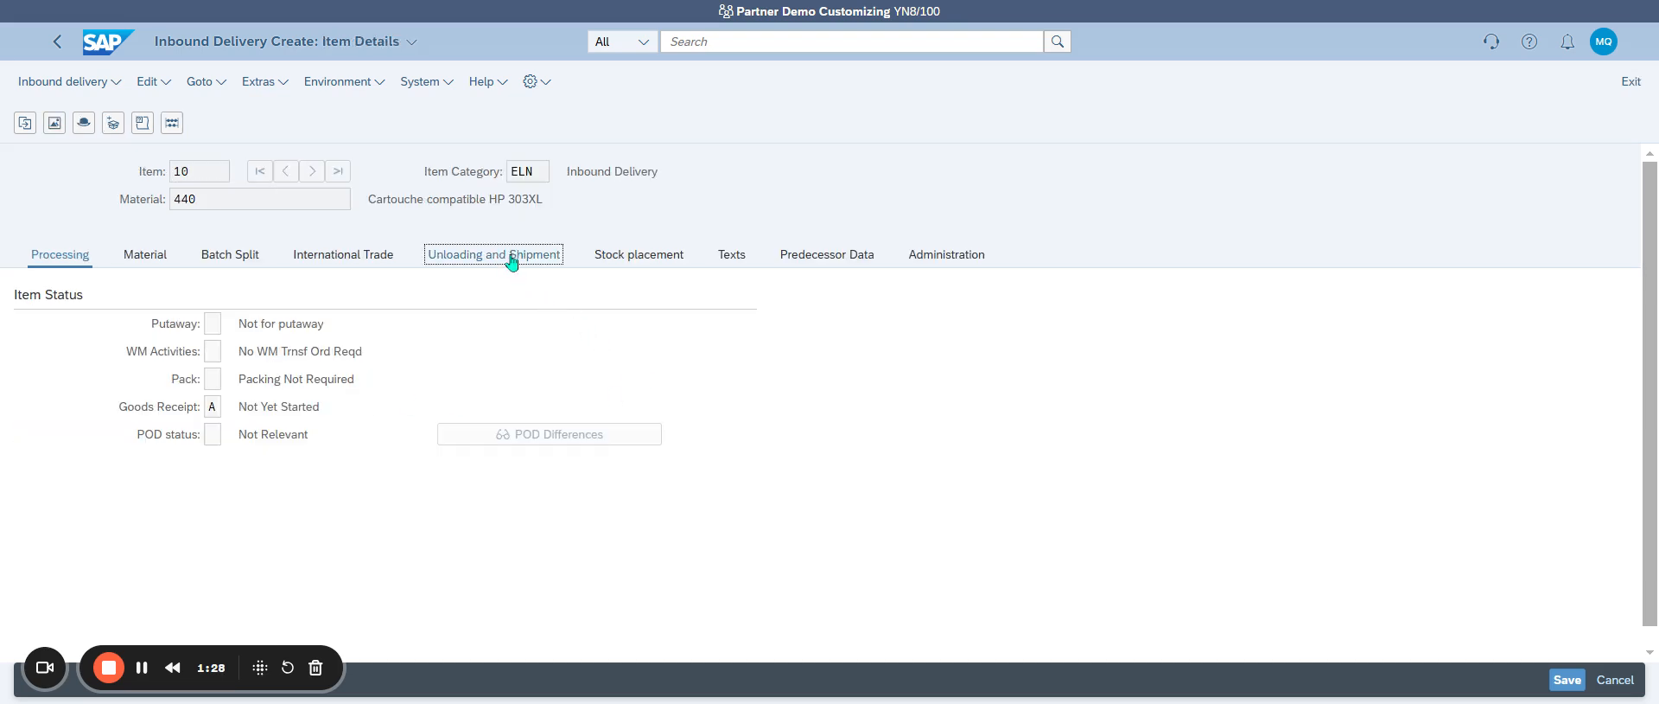
pyautogui.click(512, 260)
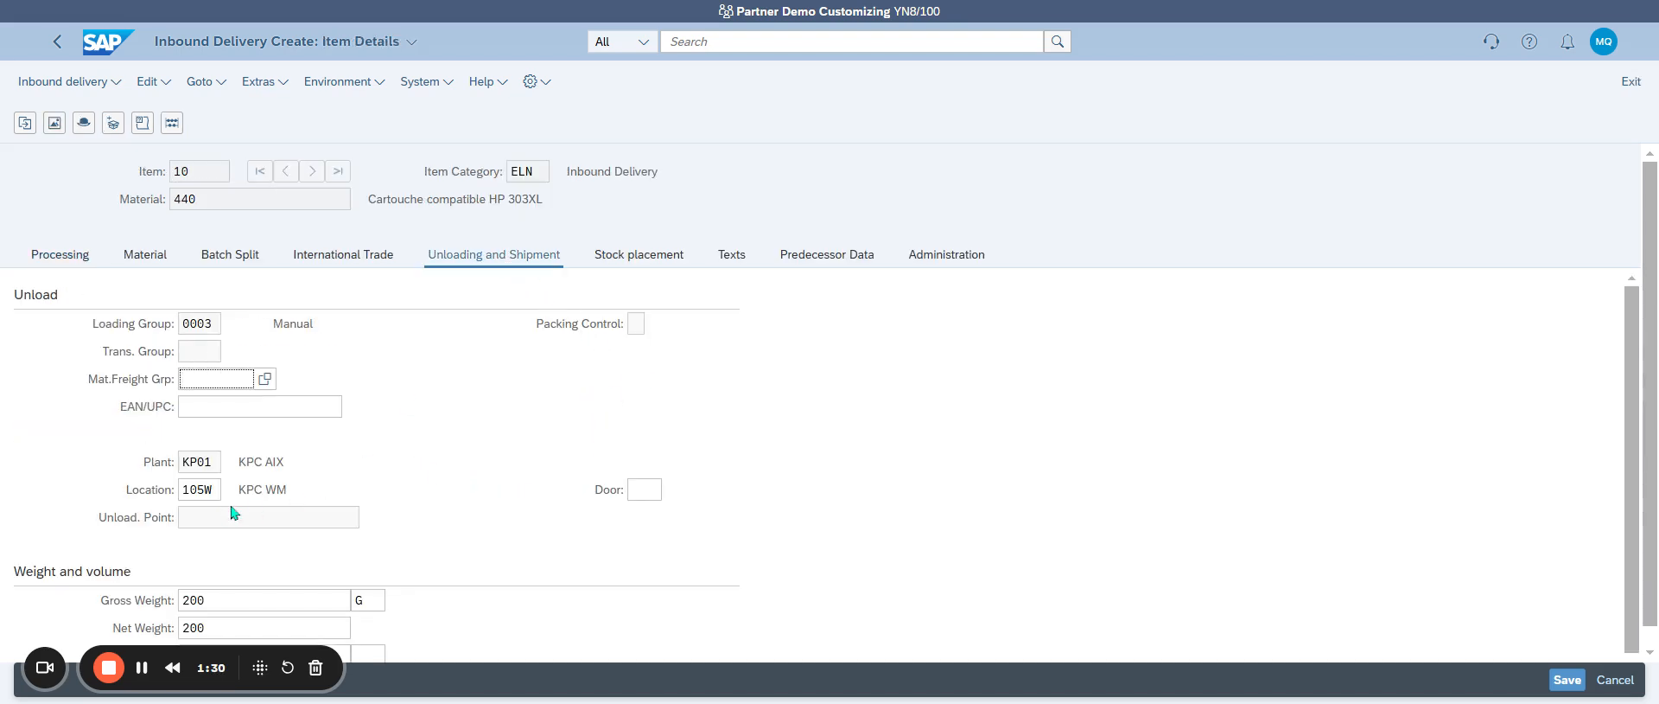
pyautogui.click(203, 464)
pyautogui.moveTo(203, 464); pyautogui.dragTo(226, 487)
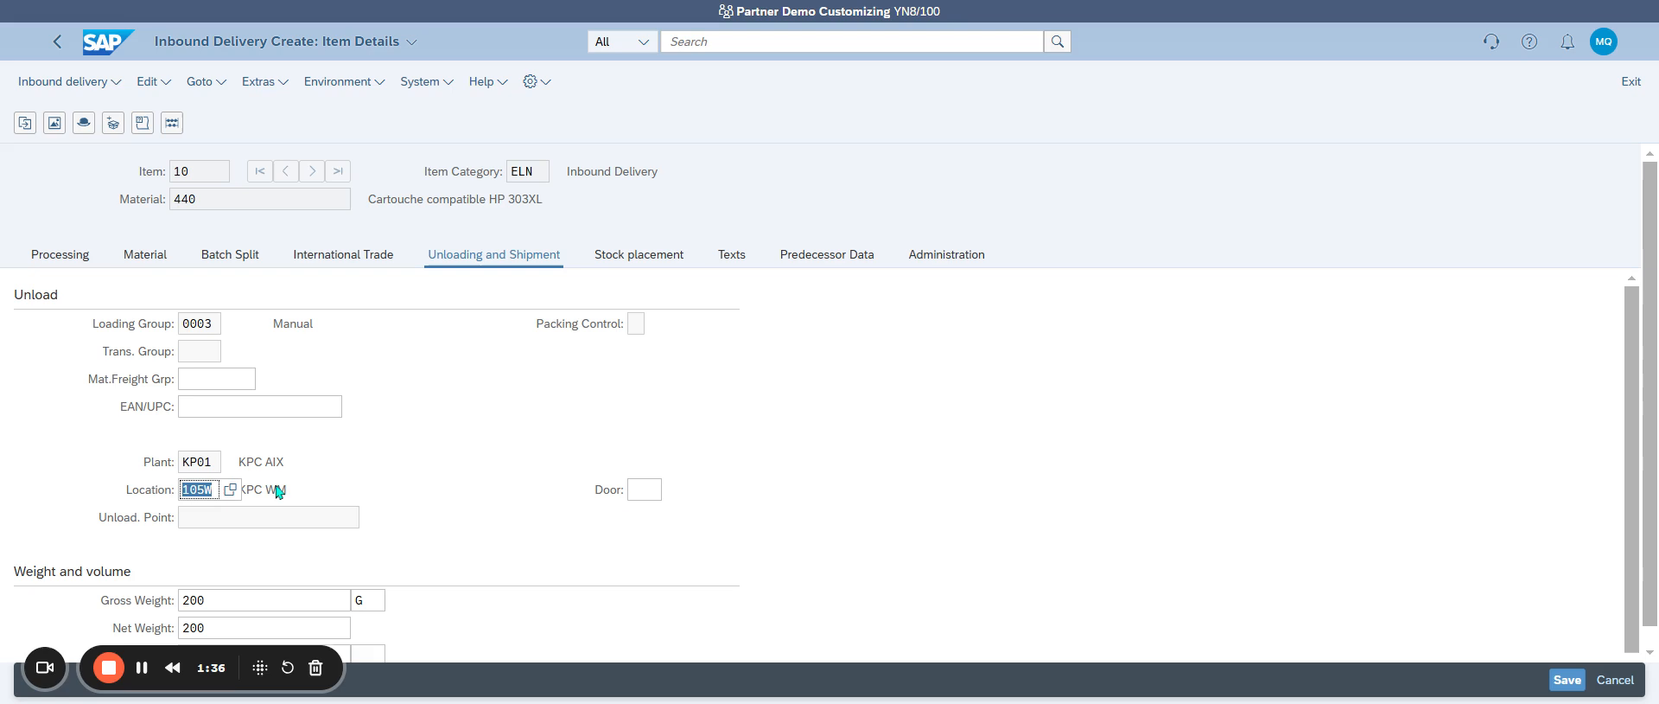
# Step: Check the stock placement data in the delivery header and save the inbound delivery
pyautogui.click(84, 123)
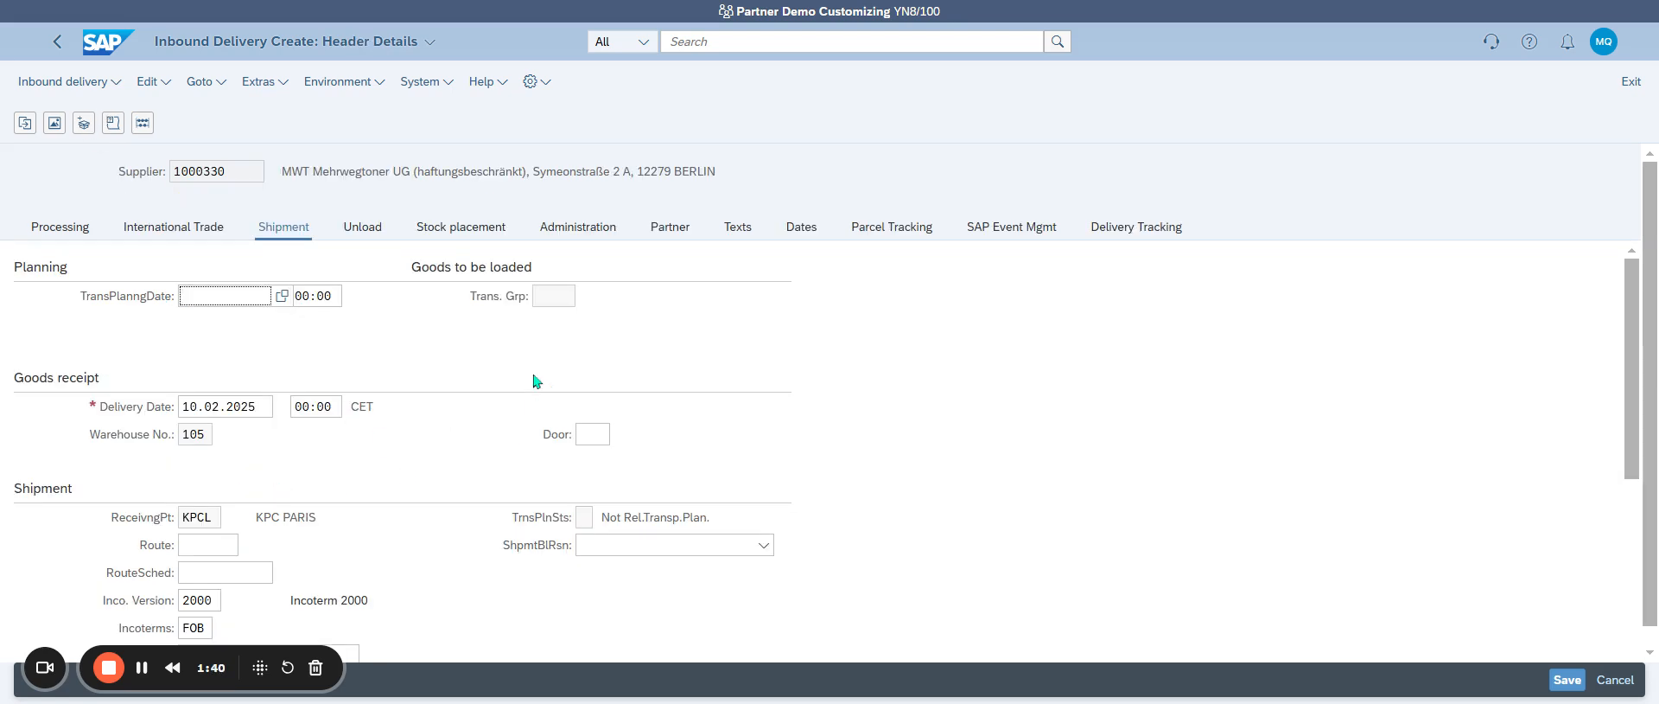
pyautogui.click(499, 232)
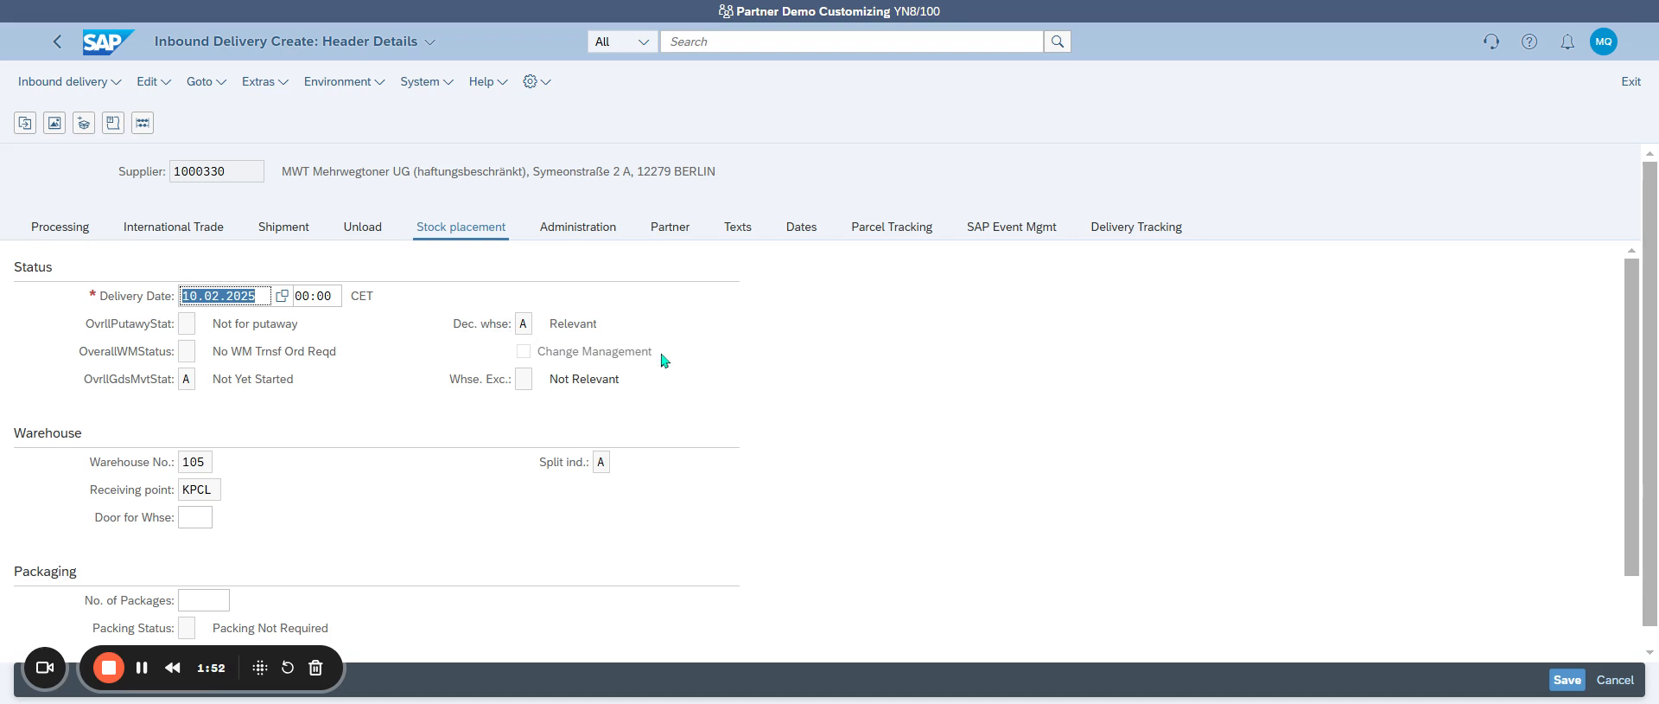
pyautogui.hotkey('ctrl', 's')
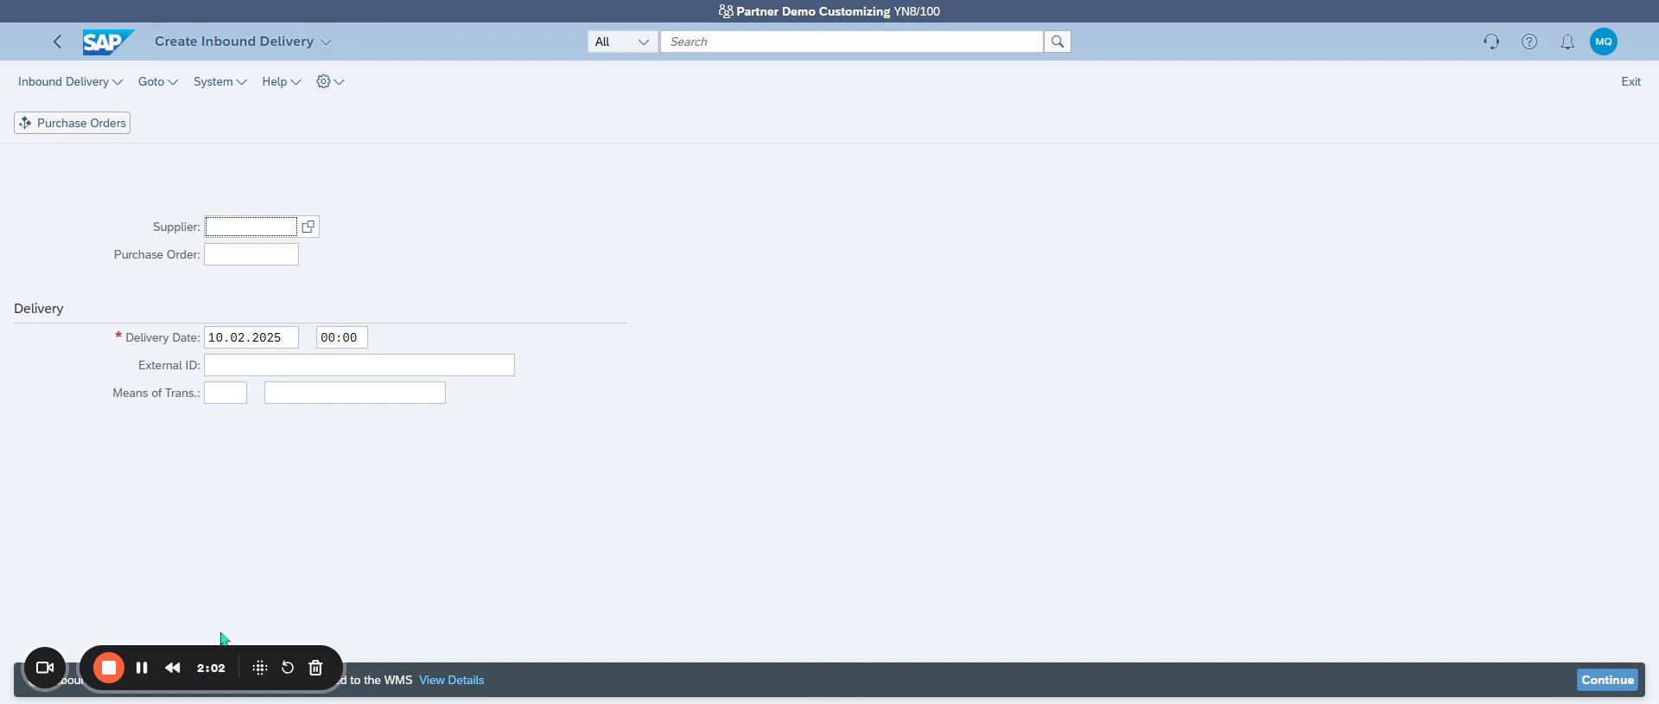
pyautogui.moveTo(216, 659); pyautogui.dragTo(753, 610)
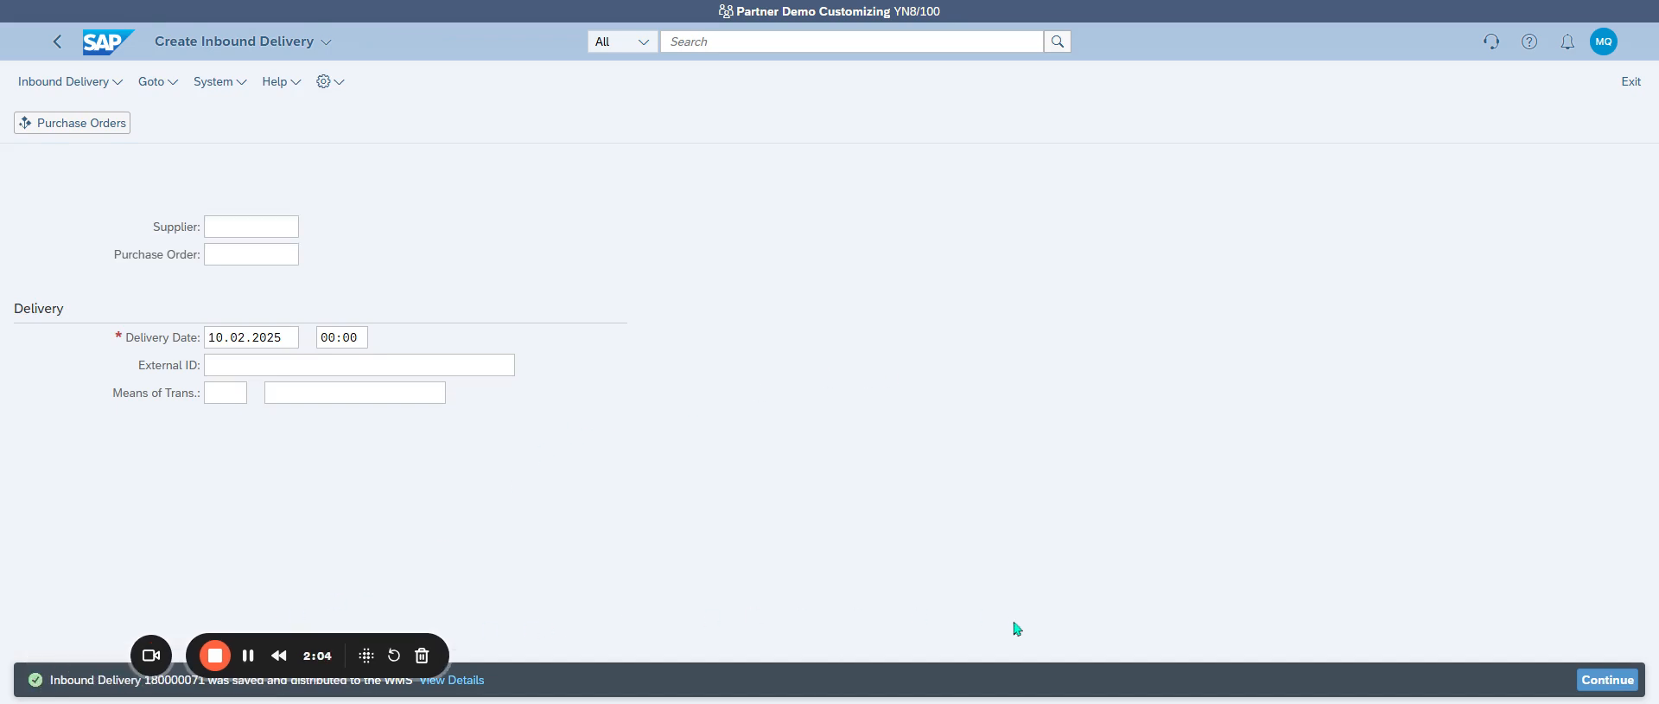
pyautogui.moveTo(324, 648); pyautogui.dragTo(828, 657)
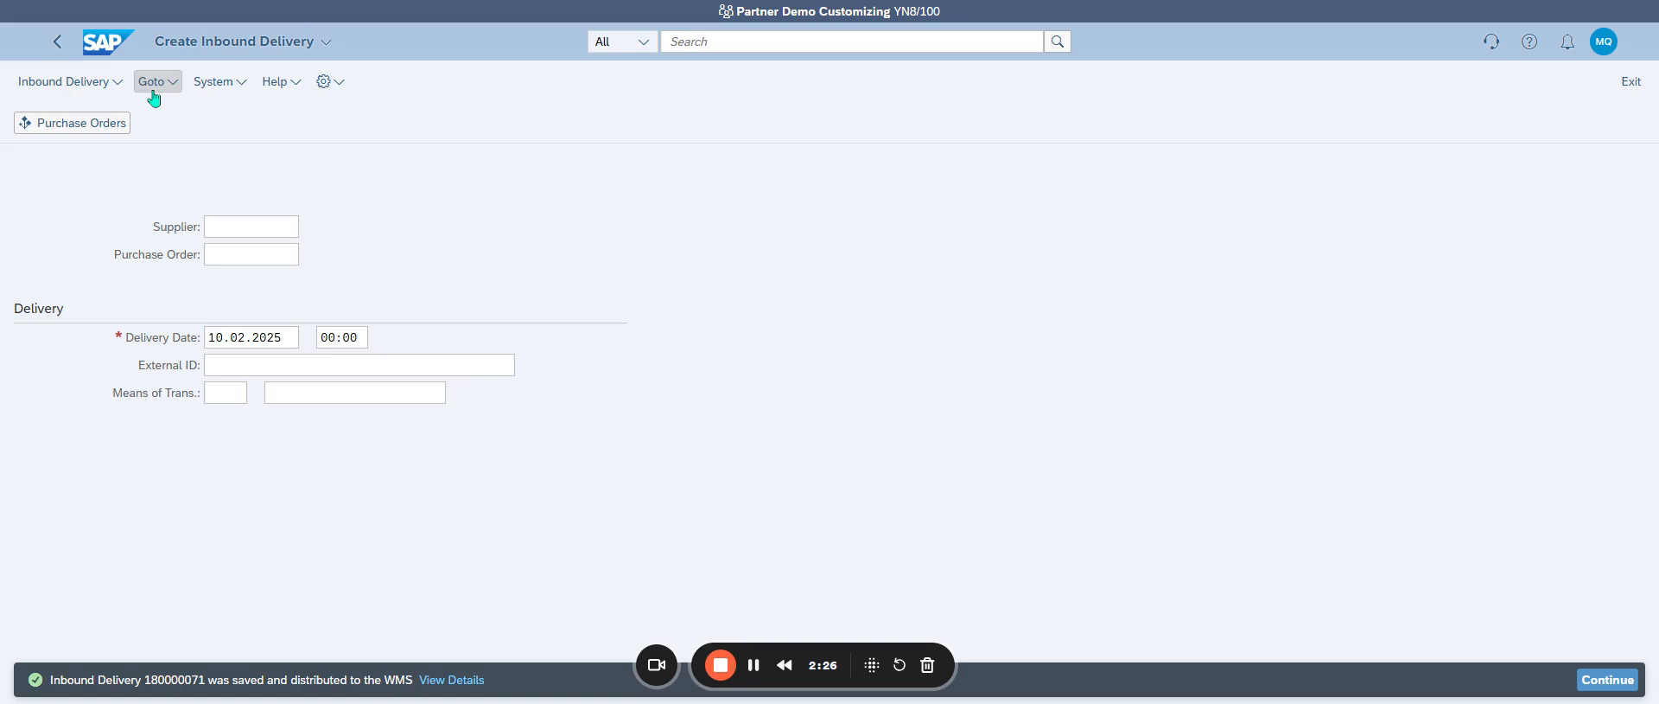
# Step: Return to the home page, search for "change inbound" and open the Change Inbound Deliveries - Deliveries app
pyautogui.click(102, 44)
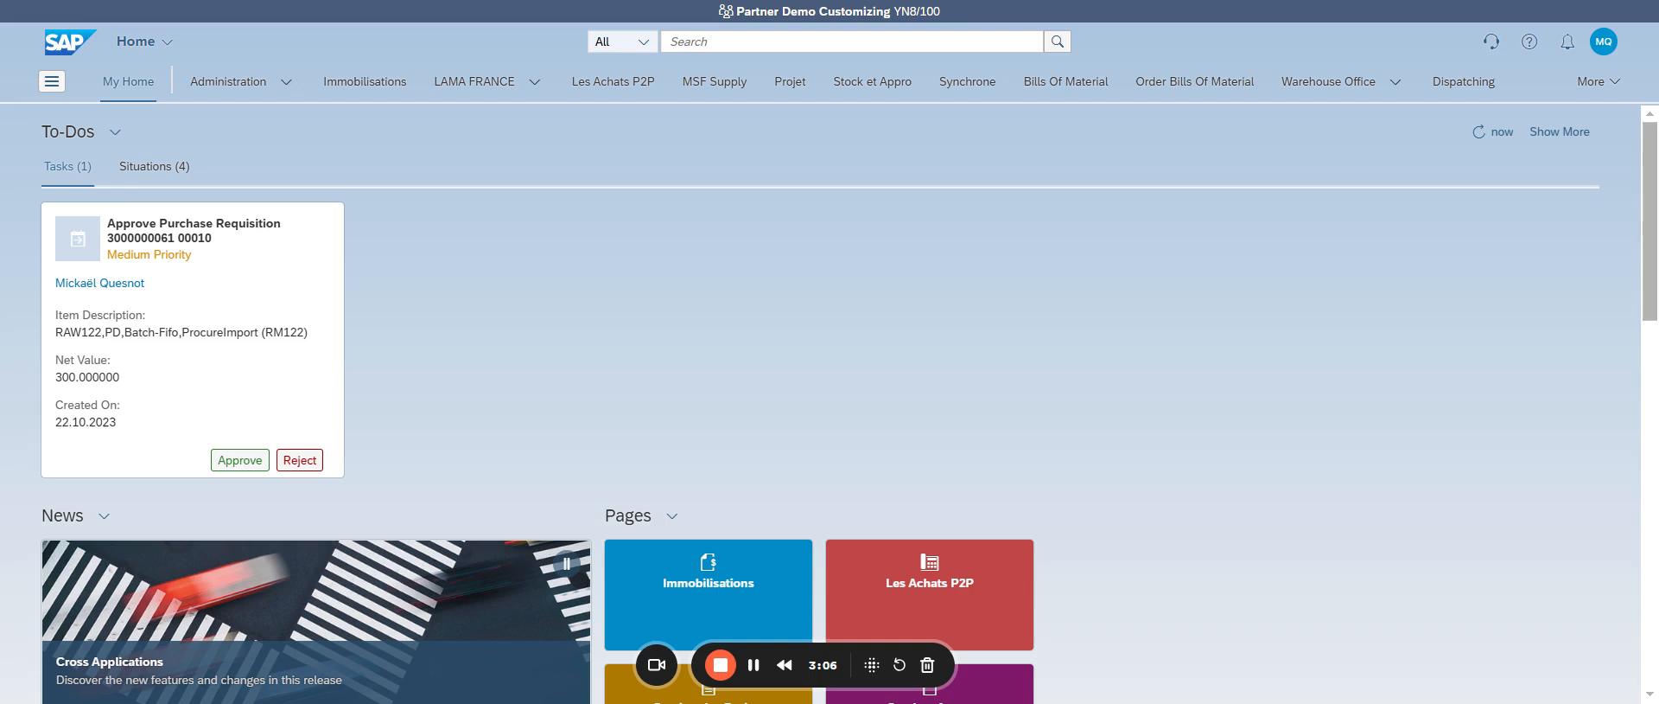
pyautogui.click(747, 41)
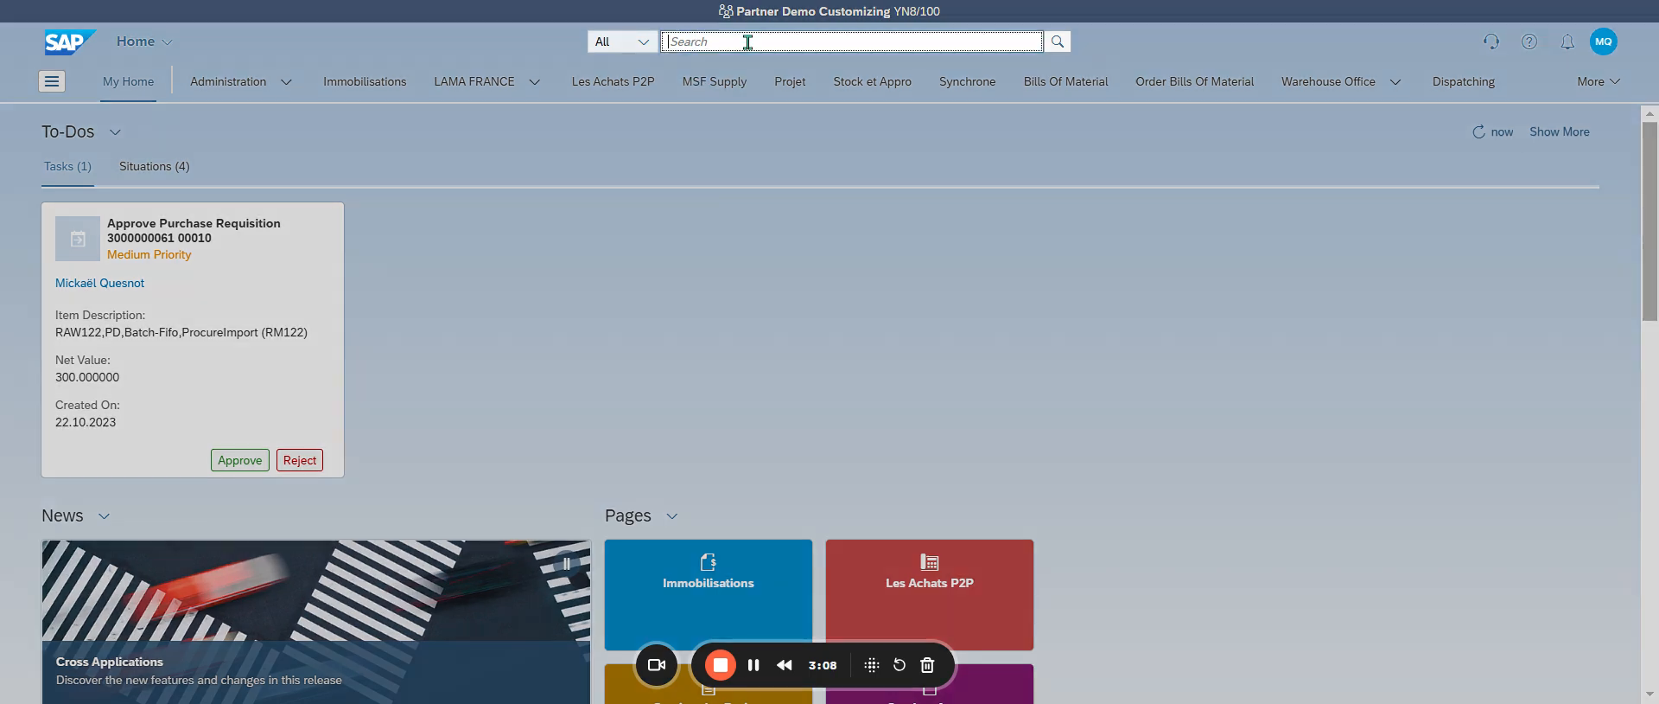
pyautogui.write('change inbound')
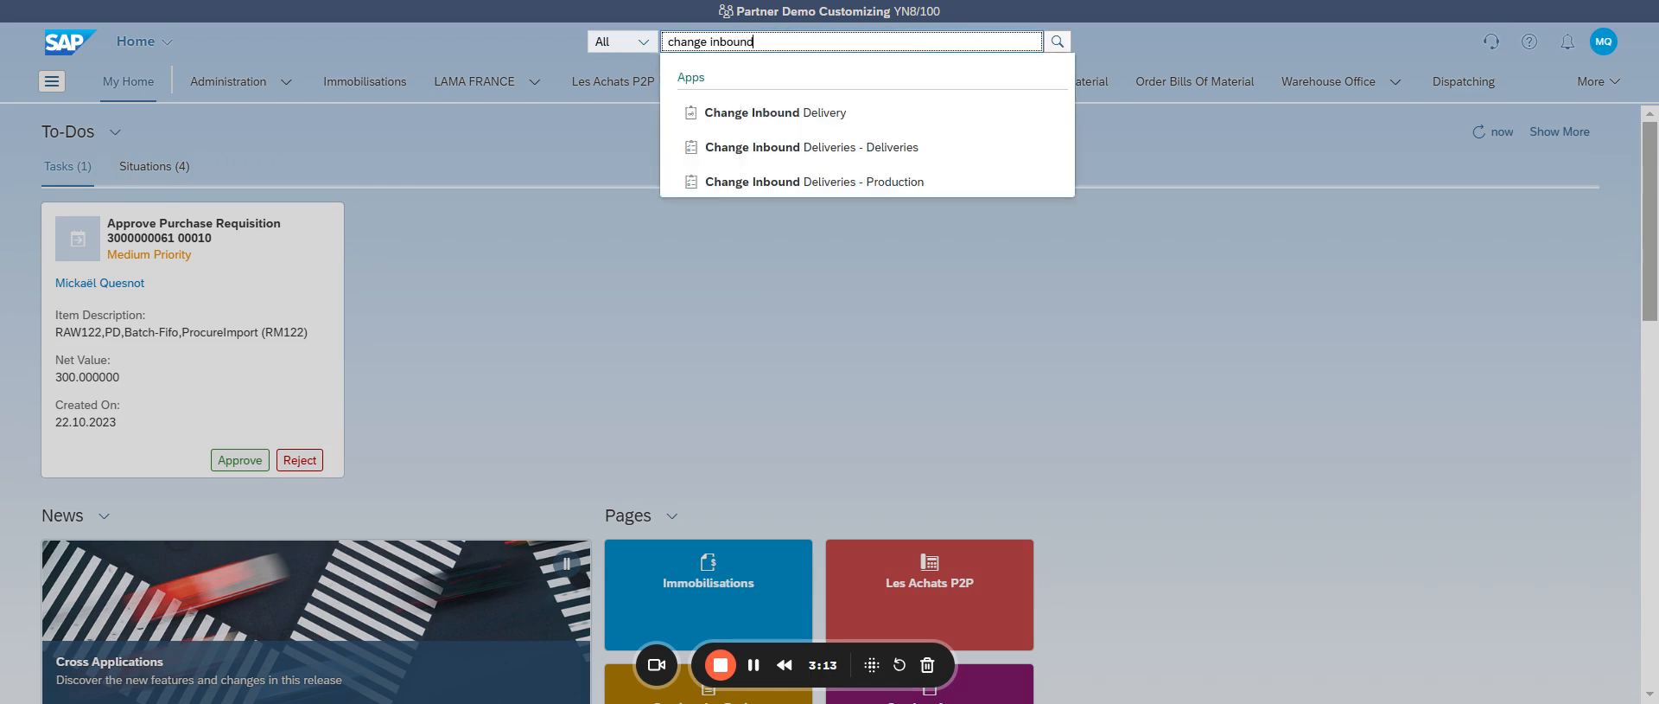
pyautogui.click(875, 147)
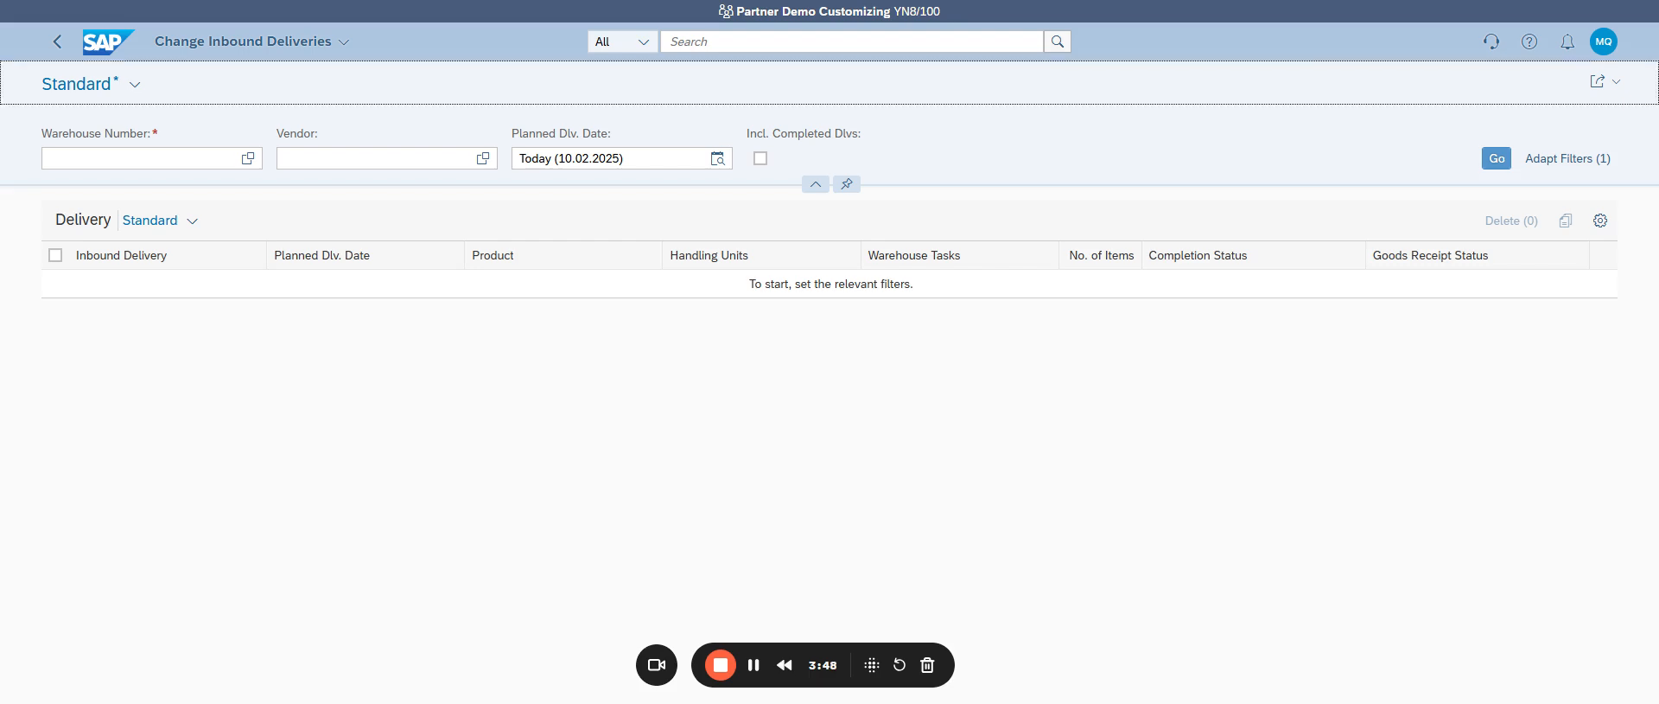
# Step: List today's inbound deliveries for warehouse number 1050 (DEMO KPC WM)
pyautogui.click(248, 158)
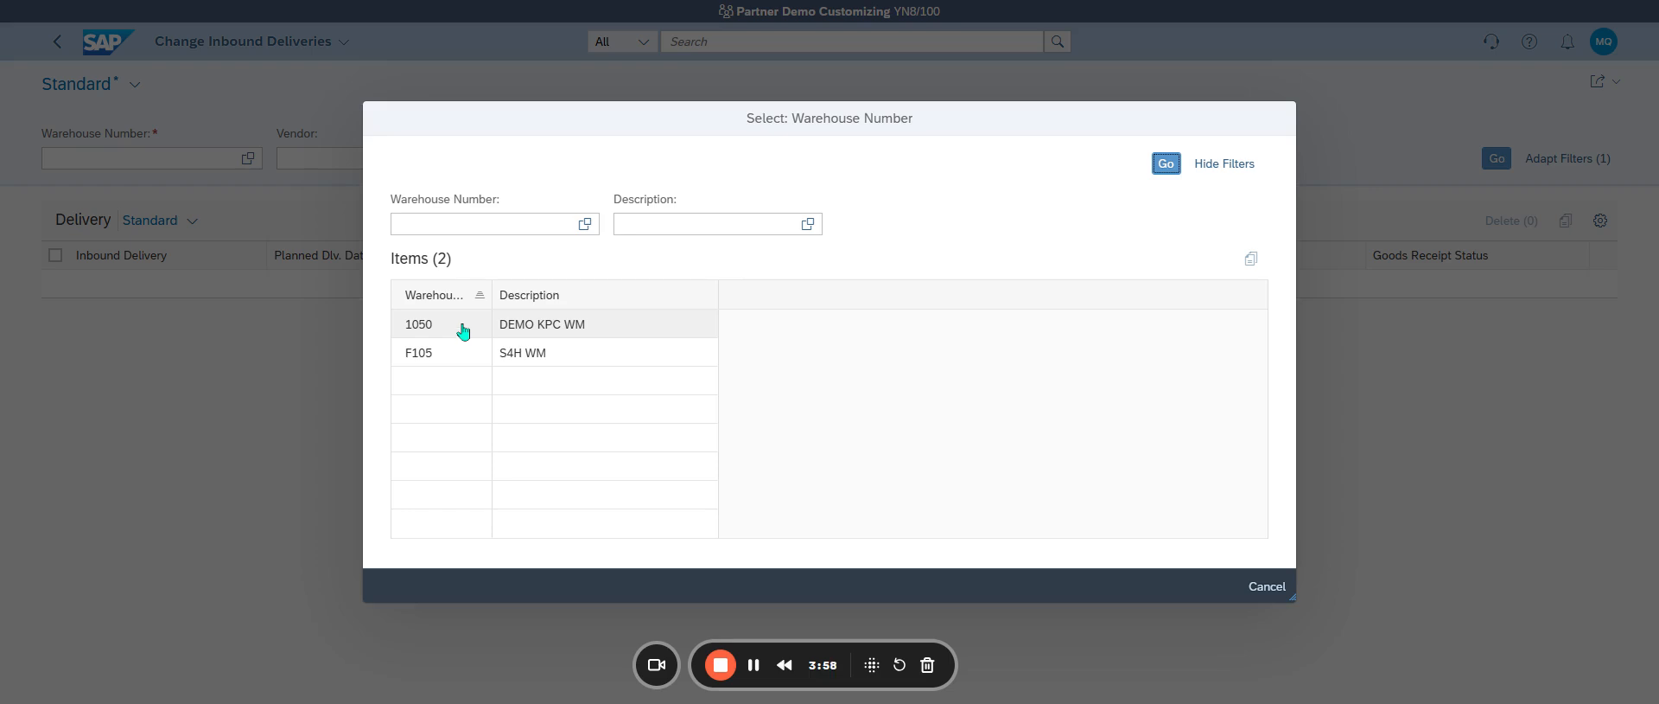
pyautogui.click(463, 327)
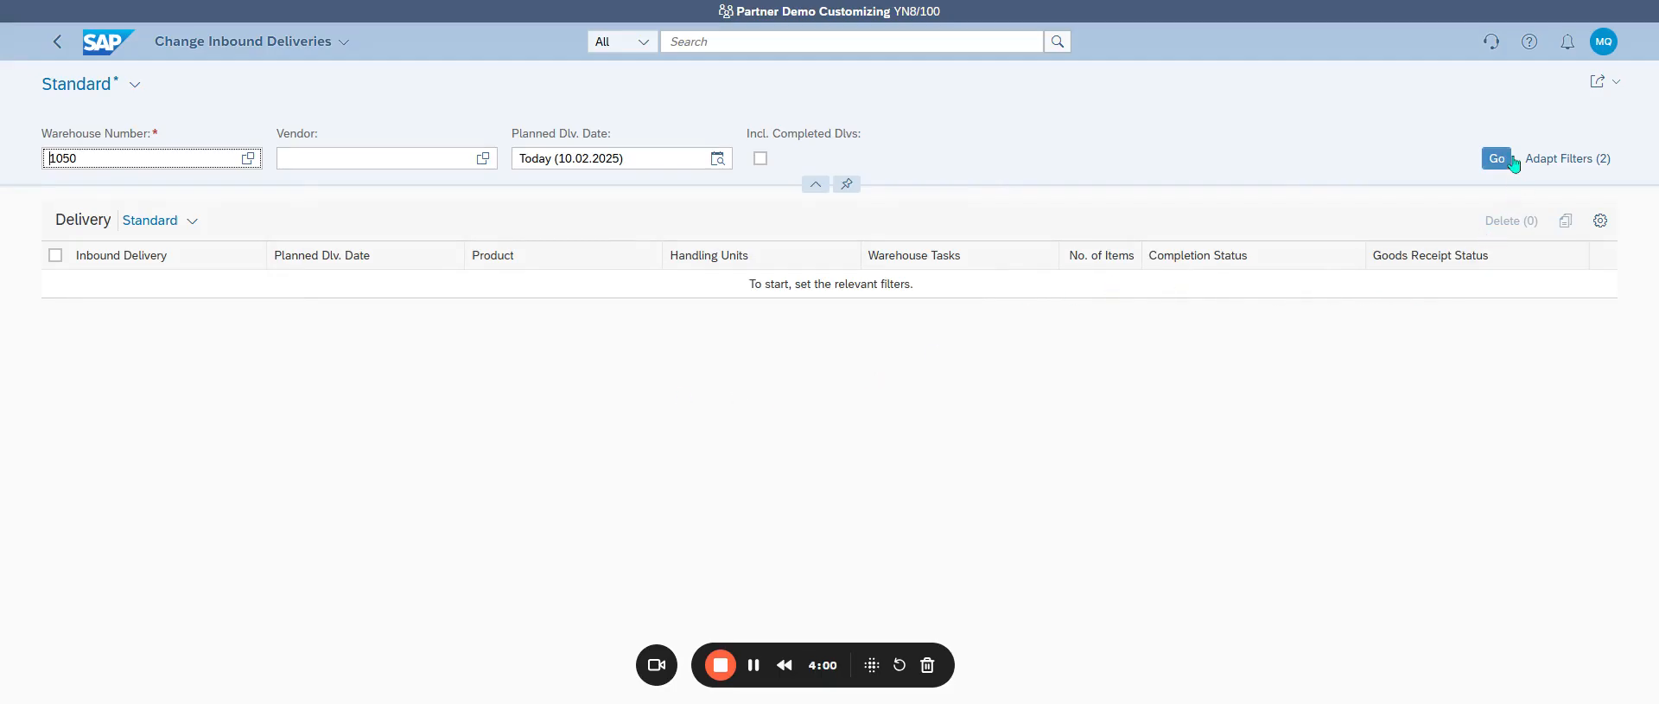
pyautogui.click(1512, 161)
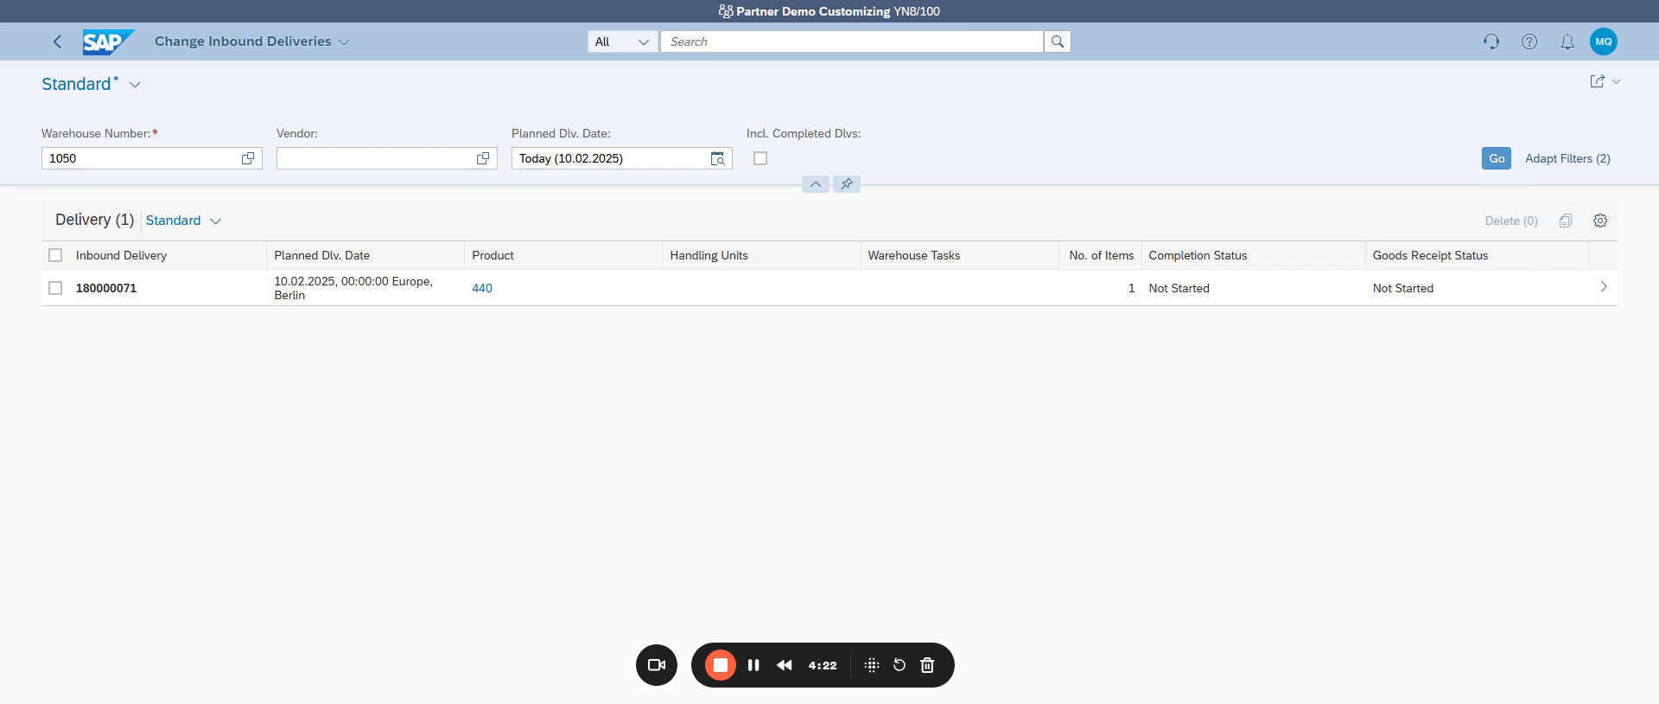
# Step: Open the inbound delivery for product 440, select item 10 and post the goods receipt
pyautogui.click(55, 287)
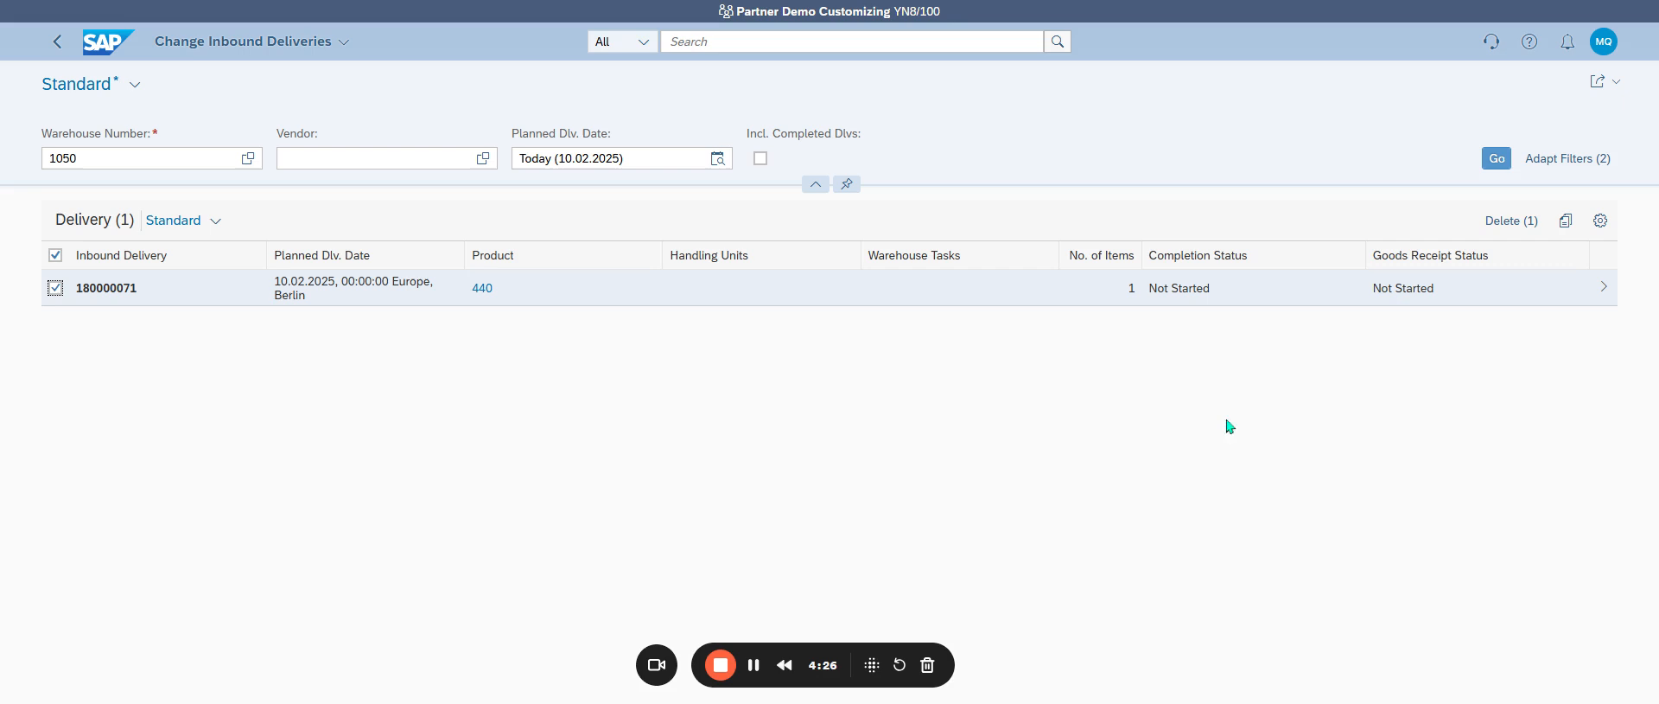
pyautogui.click(1614, 298)
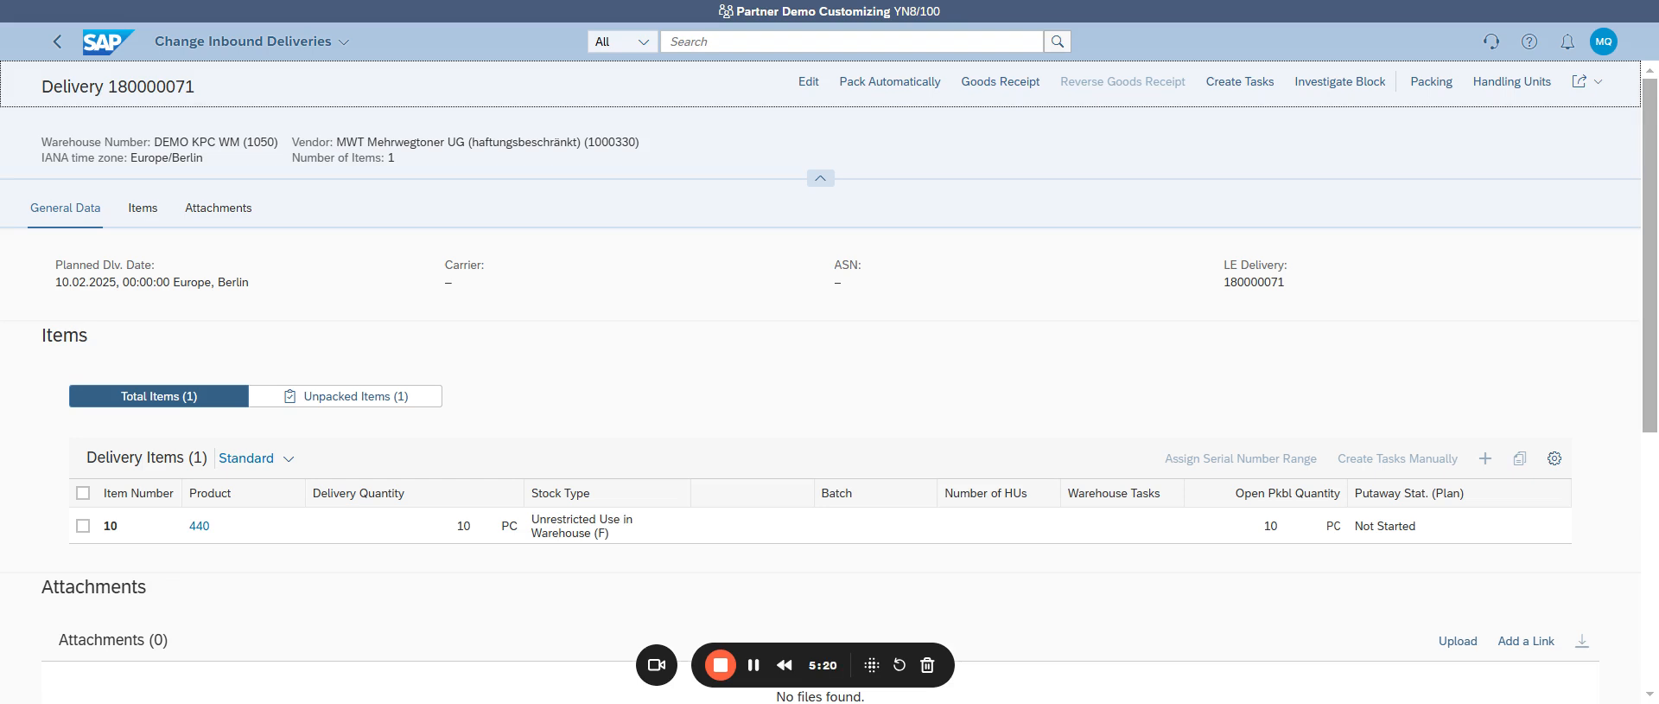
pyautogui.click(83, 527)
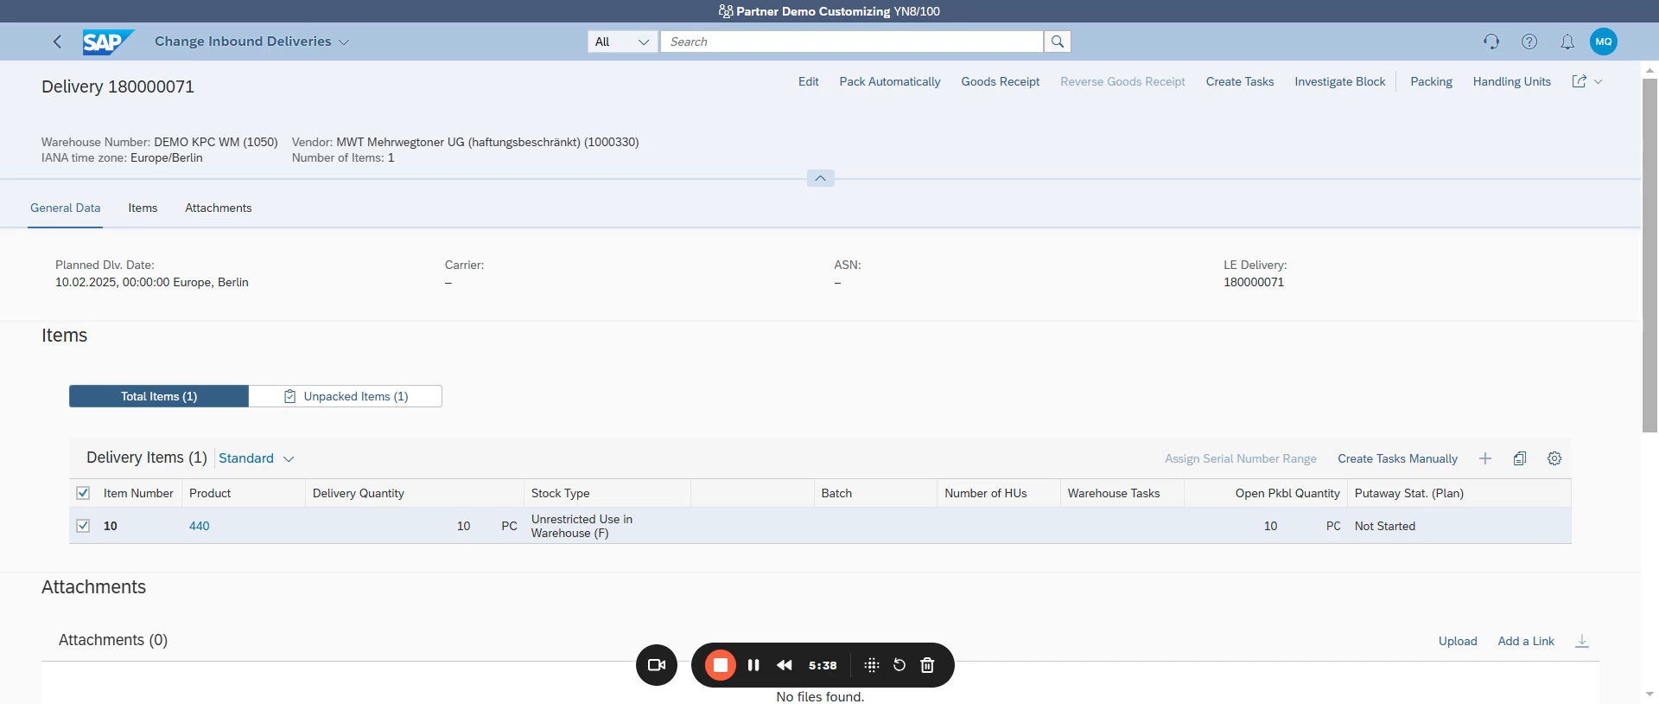
pyautogui.click(994, 84)
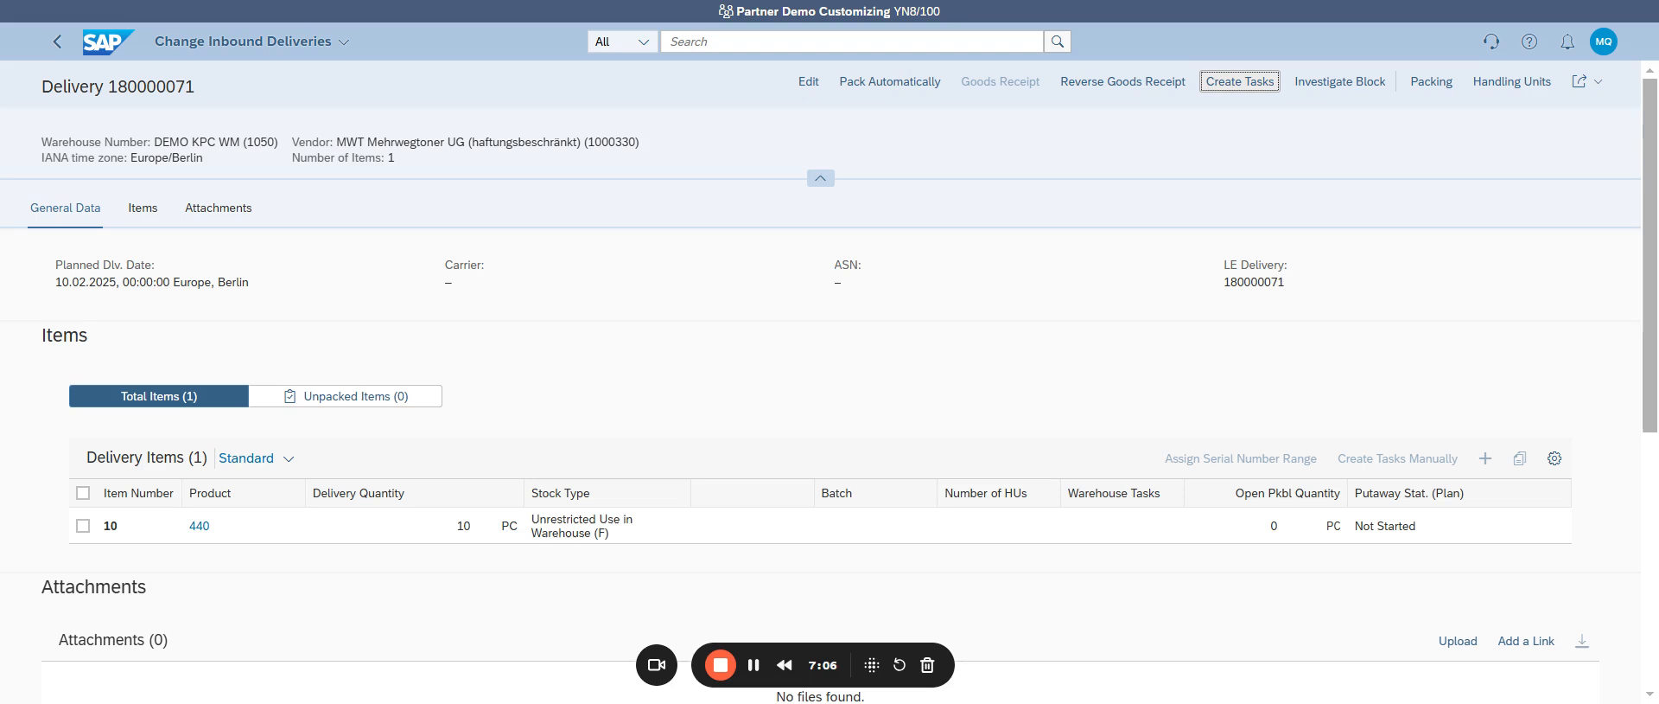
# Step: Create the warehouse tasks for the delivery, then go back and refresh the inbound delivery list
pyautogui.click(1240, 81)
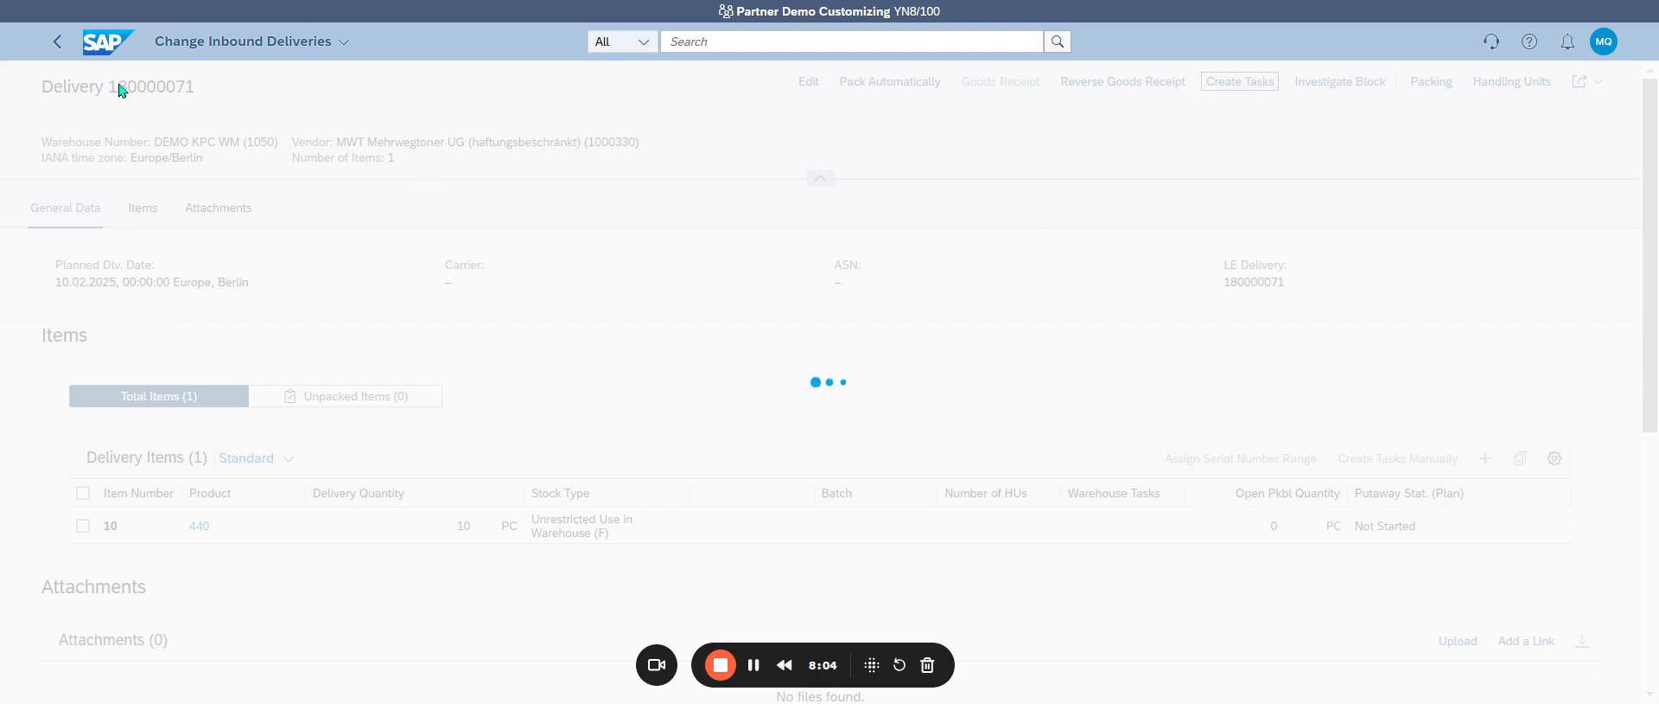
pyautogui.click(52, 50)
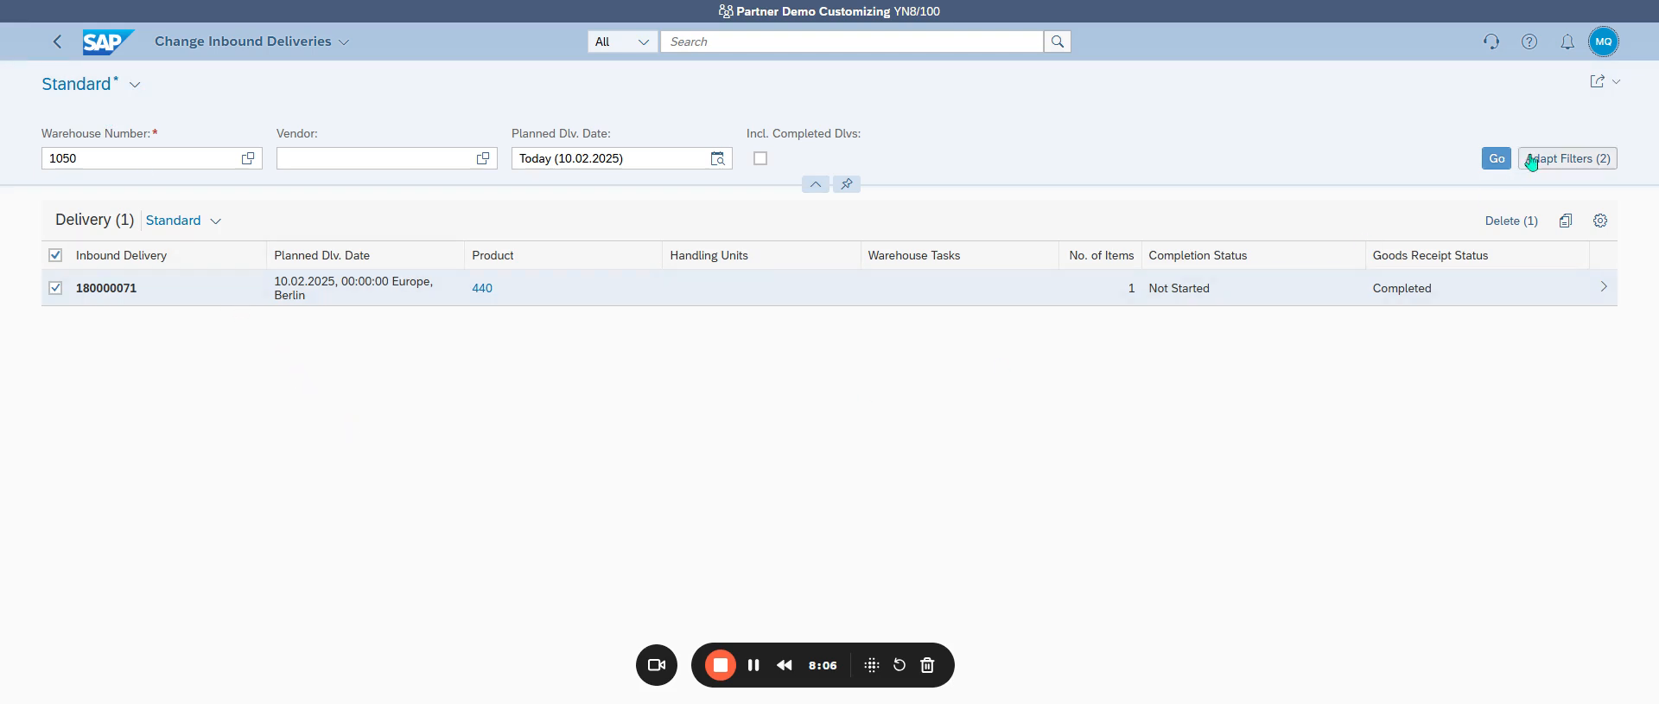
pyautogui.click(1502, 165)
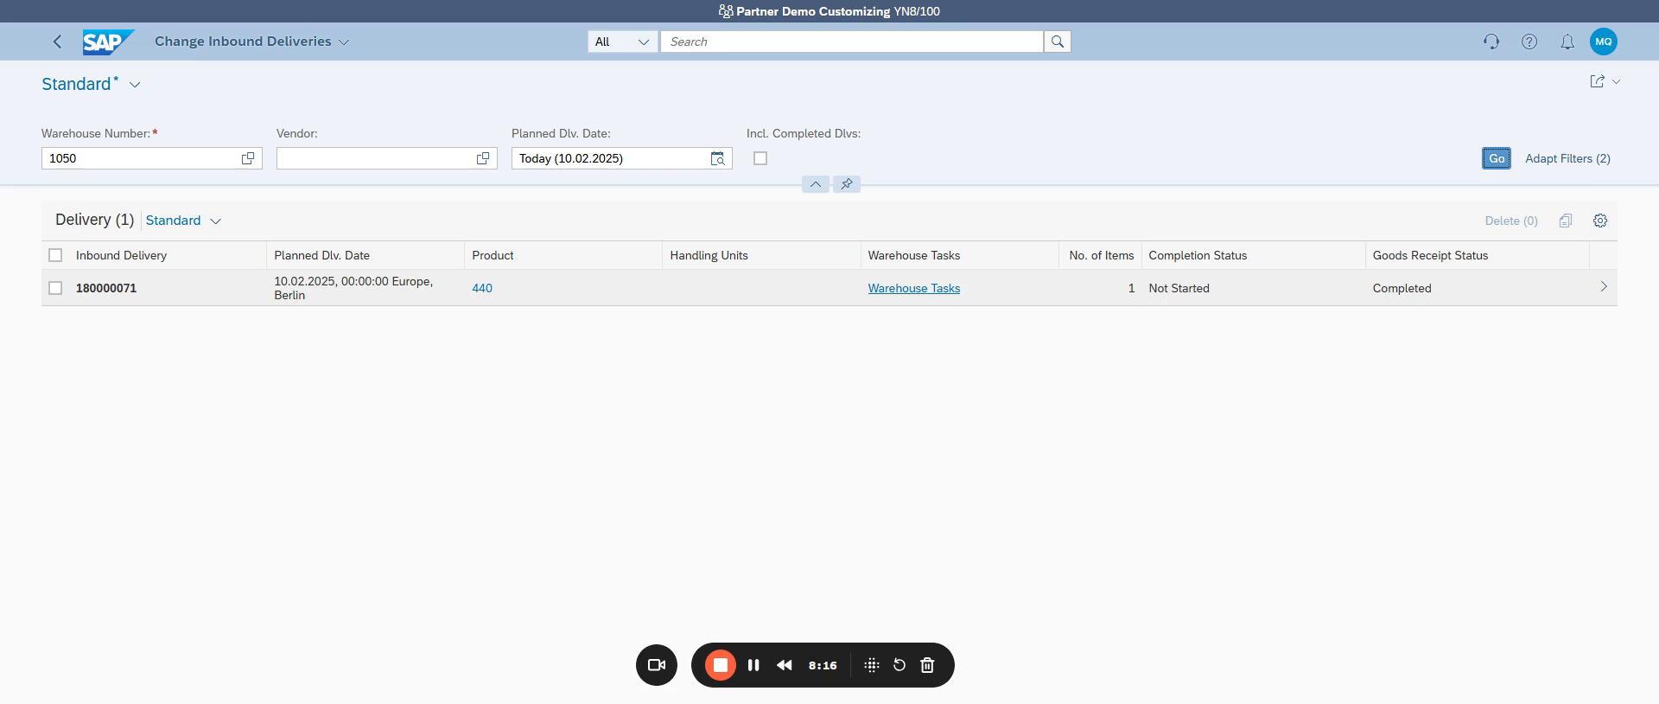
# Step: Open the delivery's warehouse tasks and display the details of the open task for product 440
pyautogui.click(914, 288)
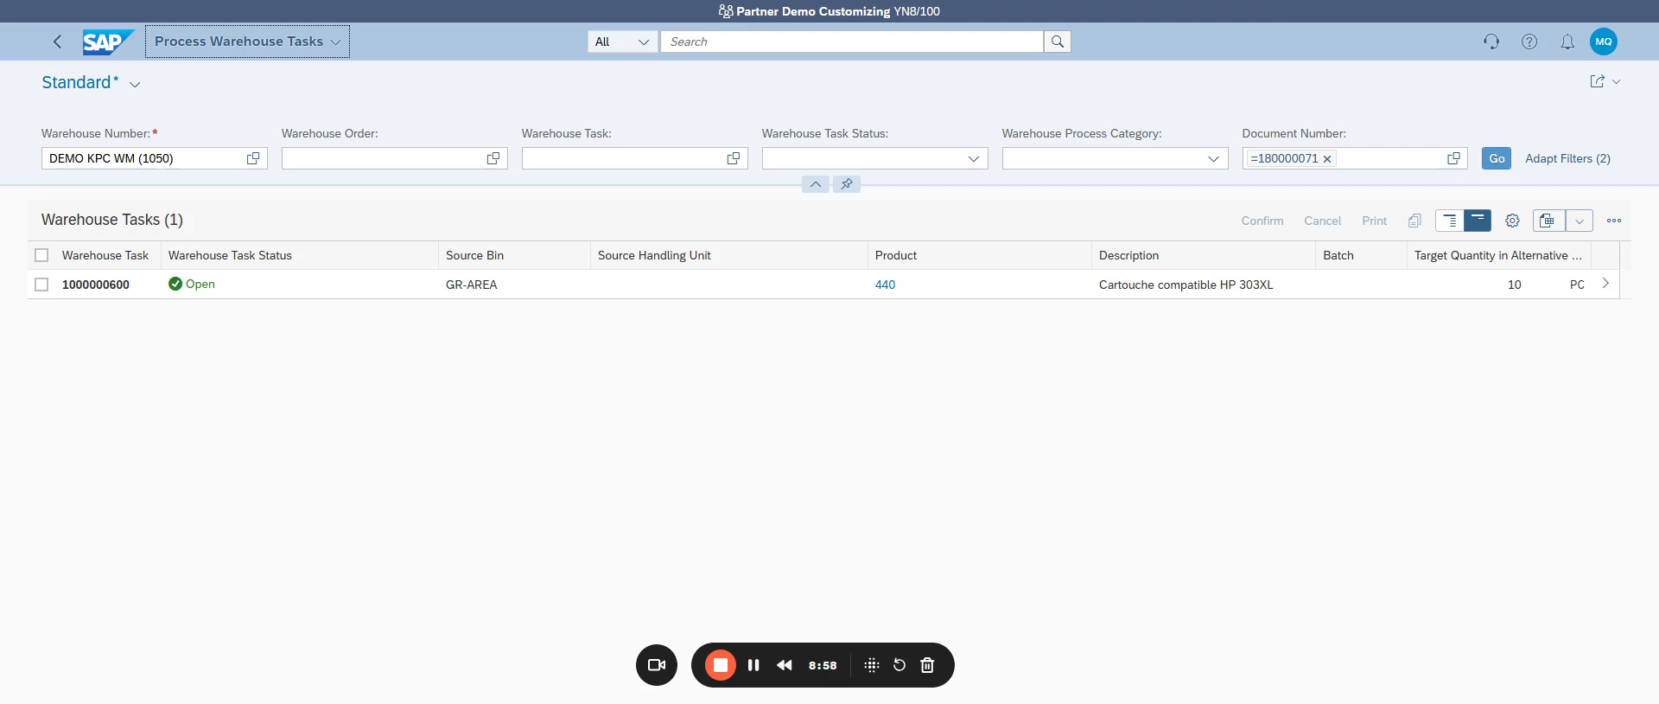
pyautogui.click(1605, 286)
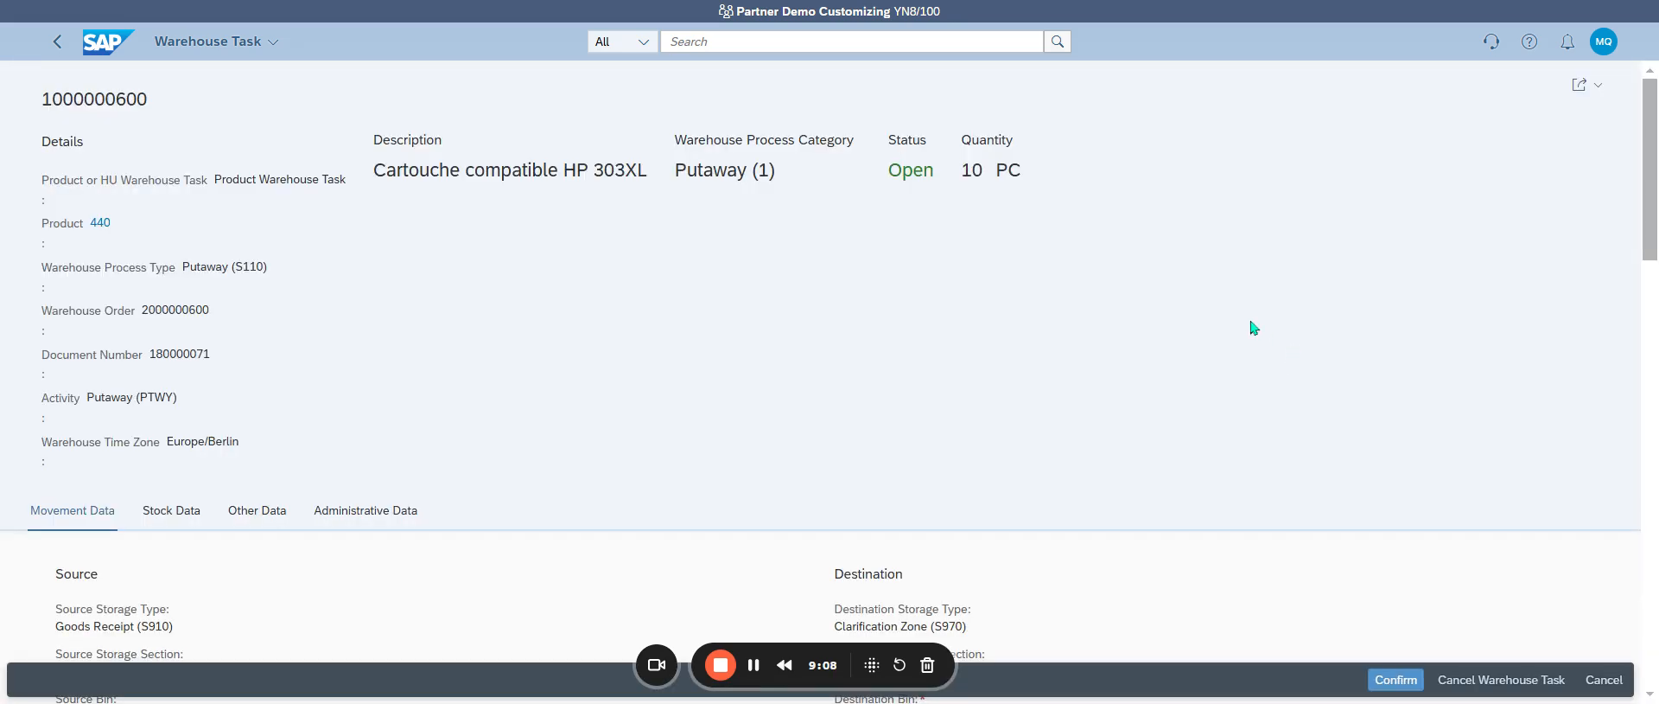
# Step: Examine the task's source and destination data, and check which destination bins are available in storage type S970
pyautogui.scroll(-3, 1253, 327)
pyautogui.scroll(-2, 1253, 327)
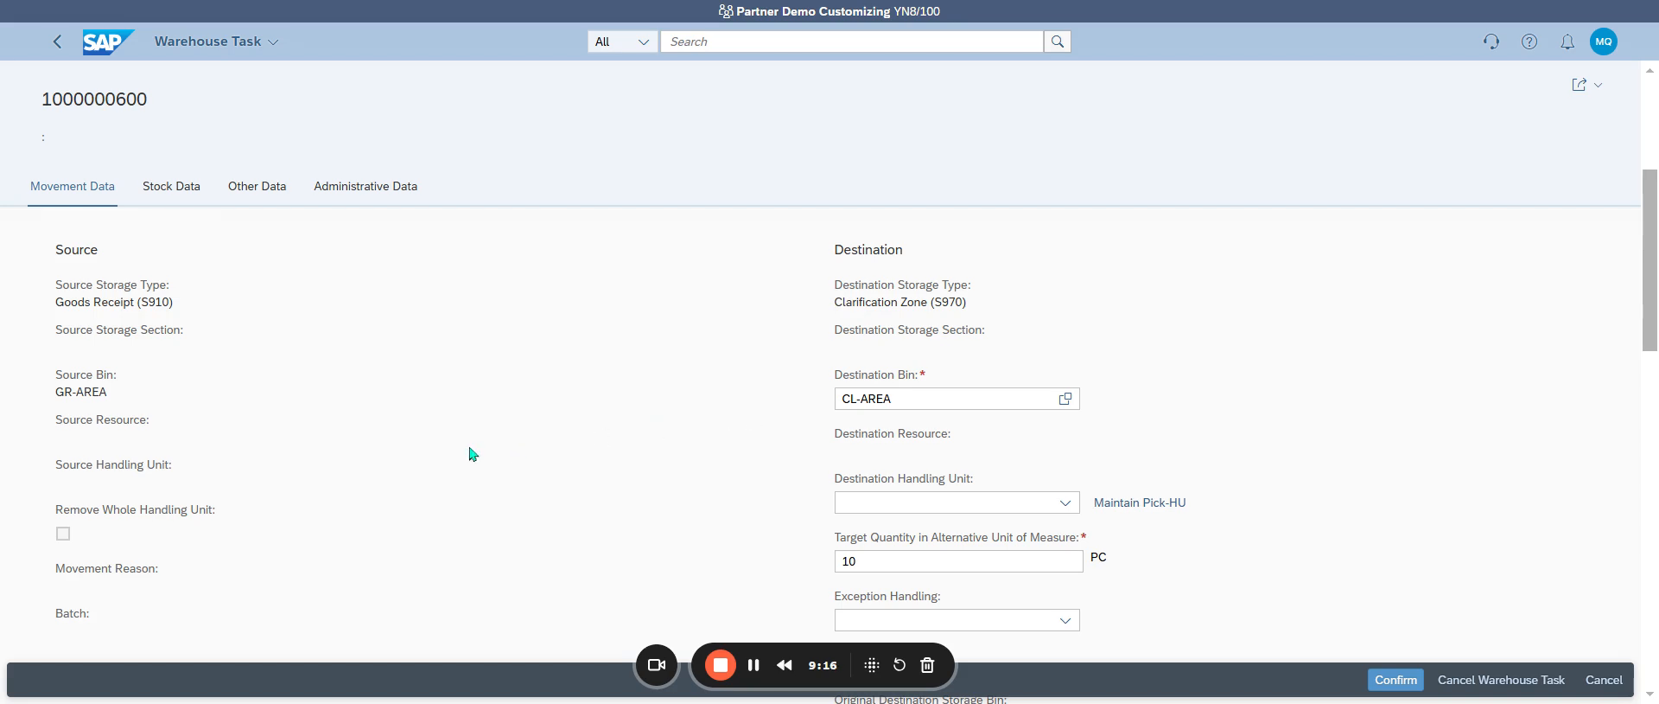
pyautogui.scroll(-3, 472, 451)
pyautogui.scroll(1, 462, 445)
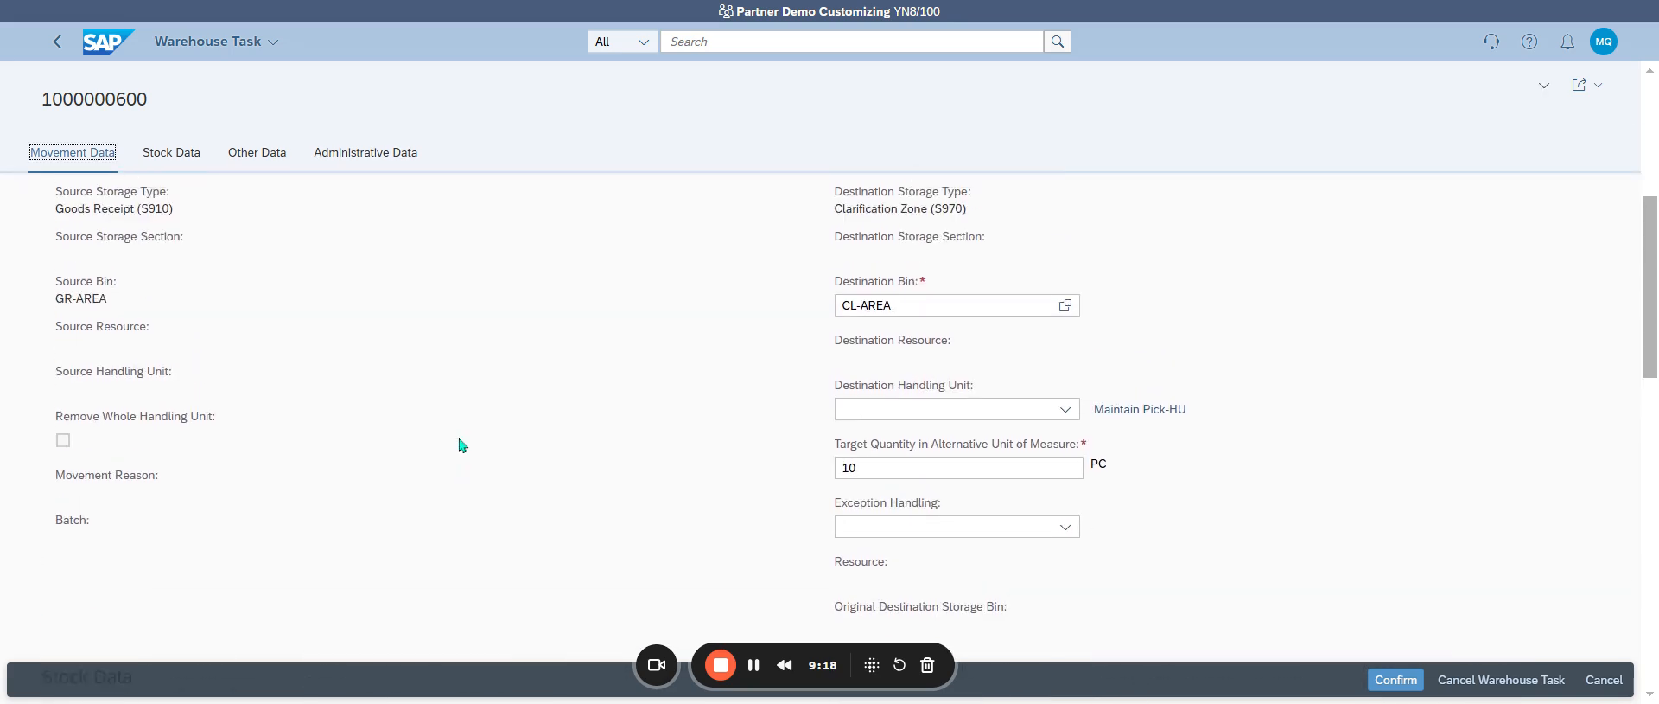
pyautogui.scroll(1, 462, 445)
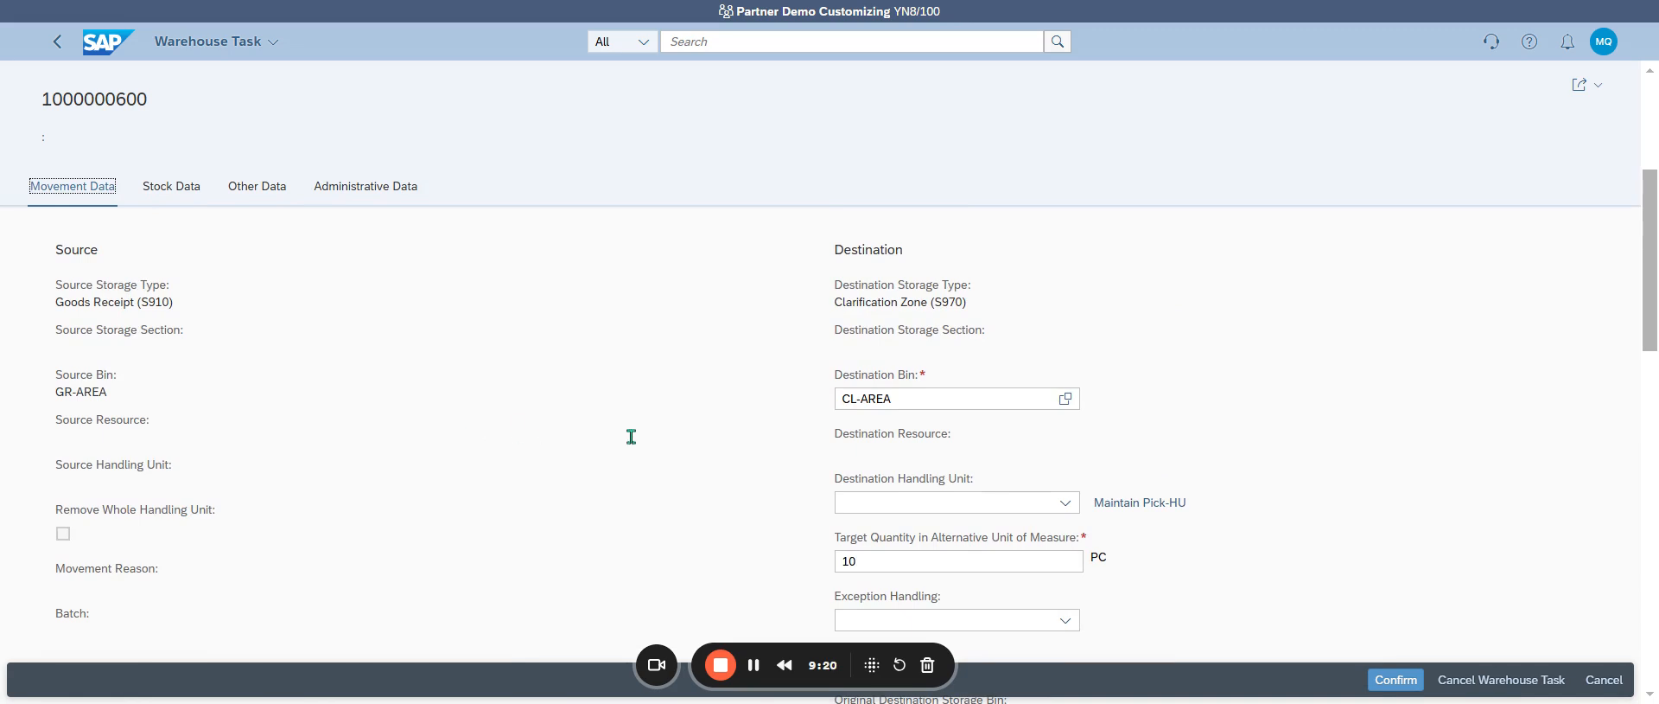
pyautogui.click(1066, 398)
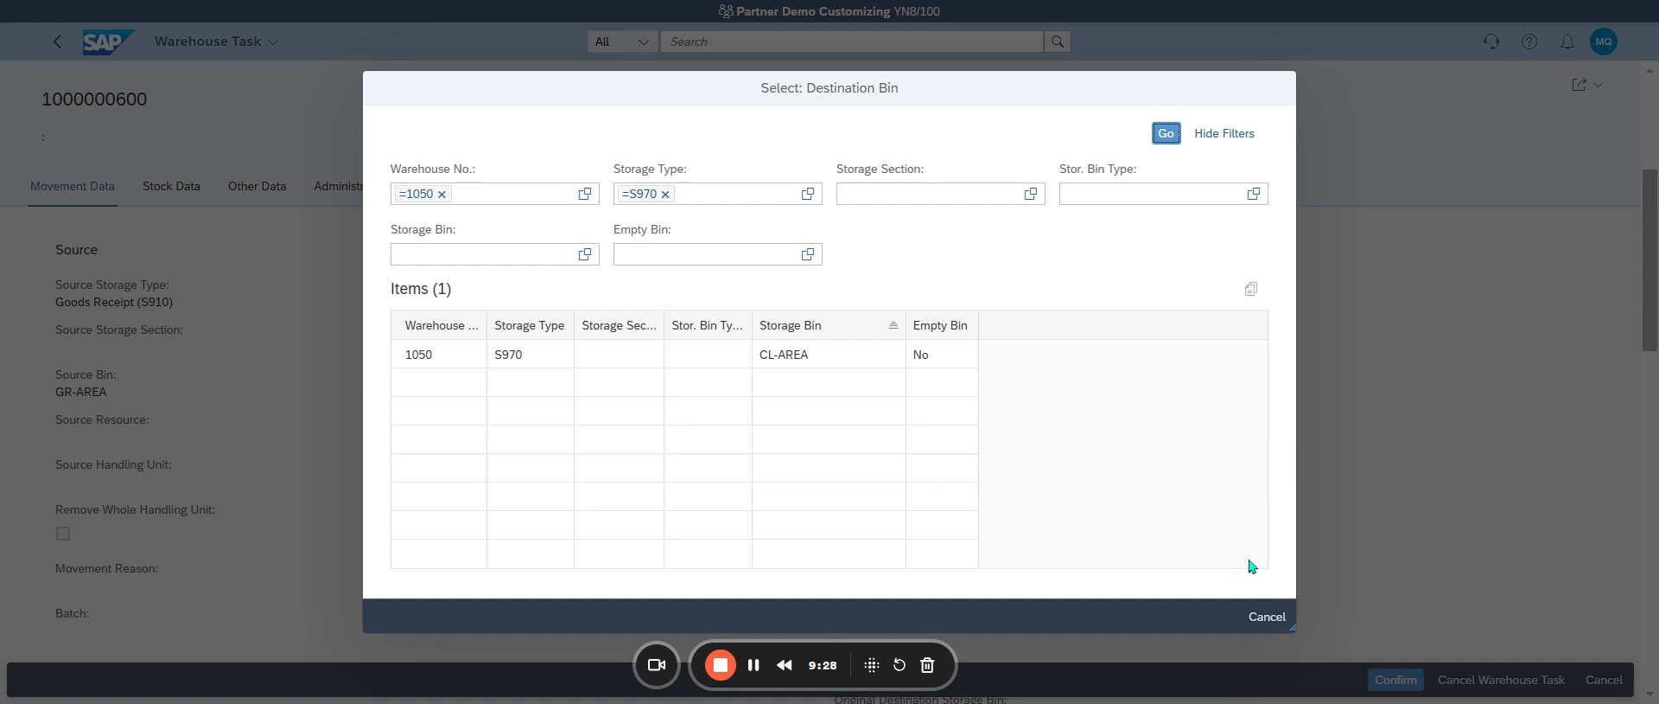
pyautogui.click(1265, 616)
# Step: Review the task's stock, other and administrative data, and confirm the putaway warehouse task for product 440
pyautogui.scroll(-5, 1345, 443)
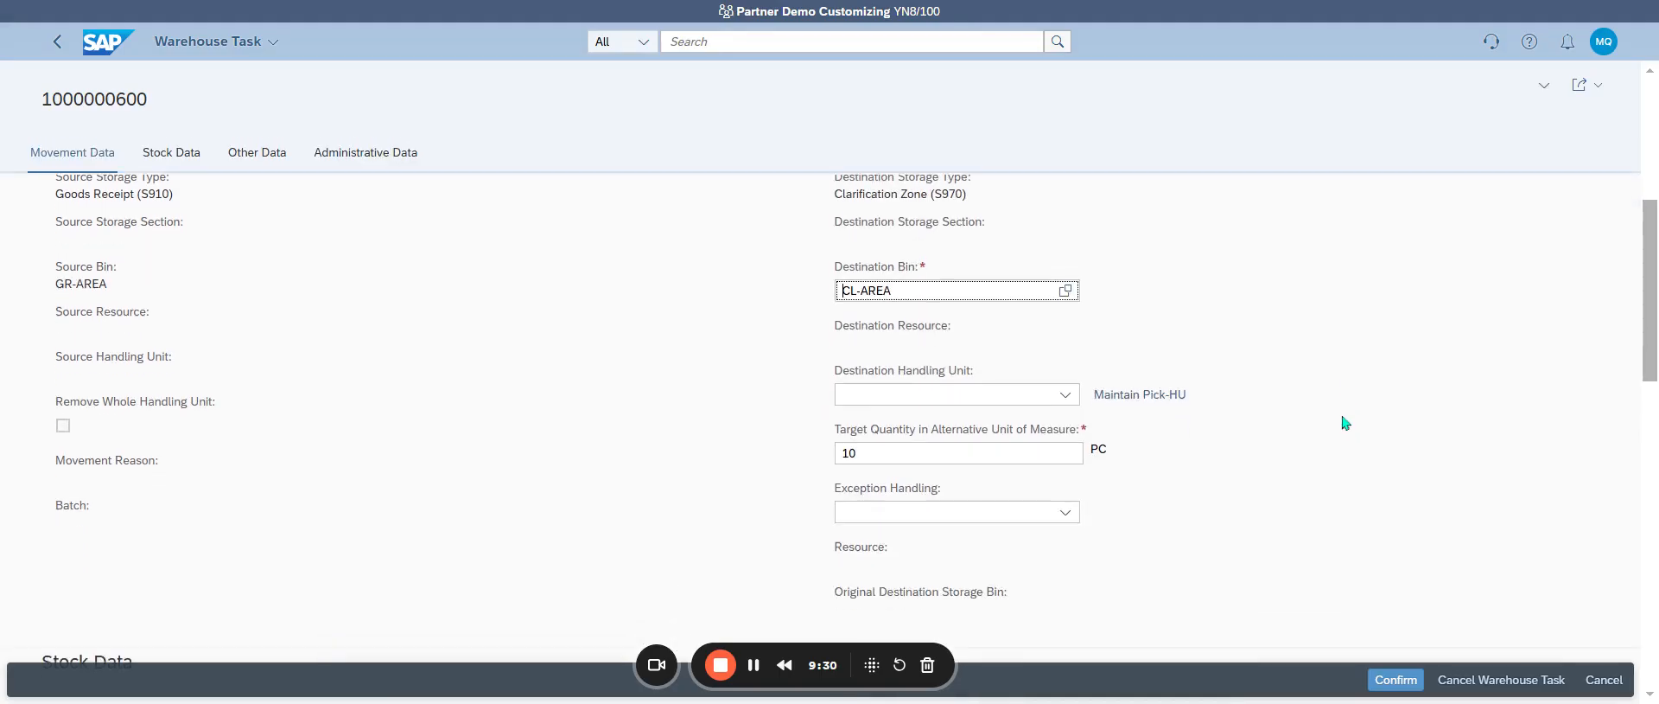
pyautogui.scroll(-1, 1345, 421)
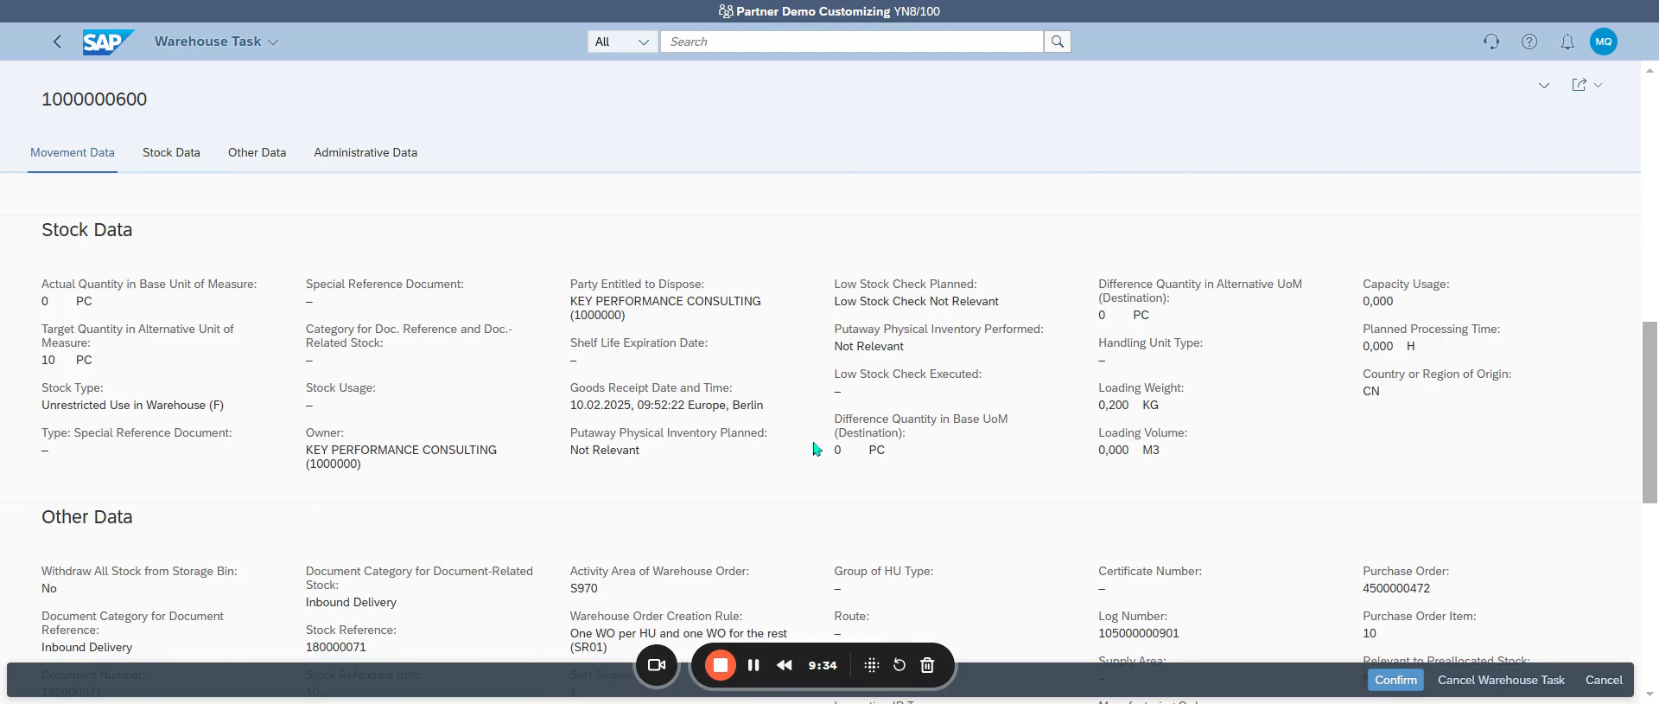
pyautogui.scroll(-1, 862, 446)
pyautogui.scroll(-5, 862, 447)
pyautogui.scroll(4, 859, 444)
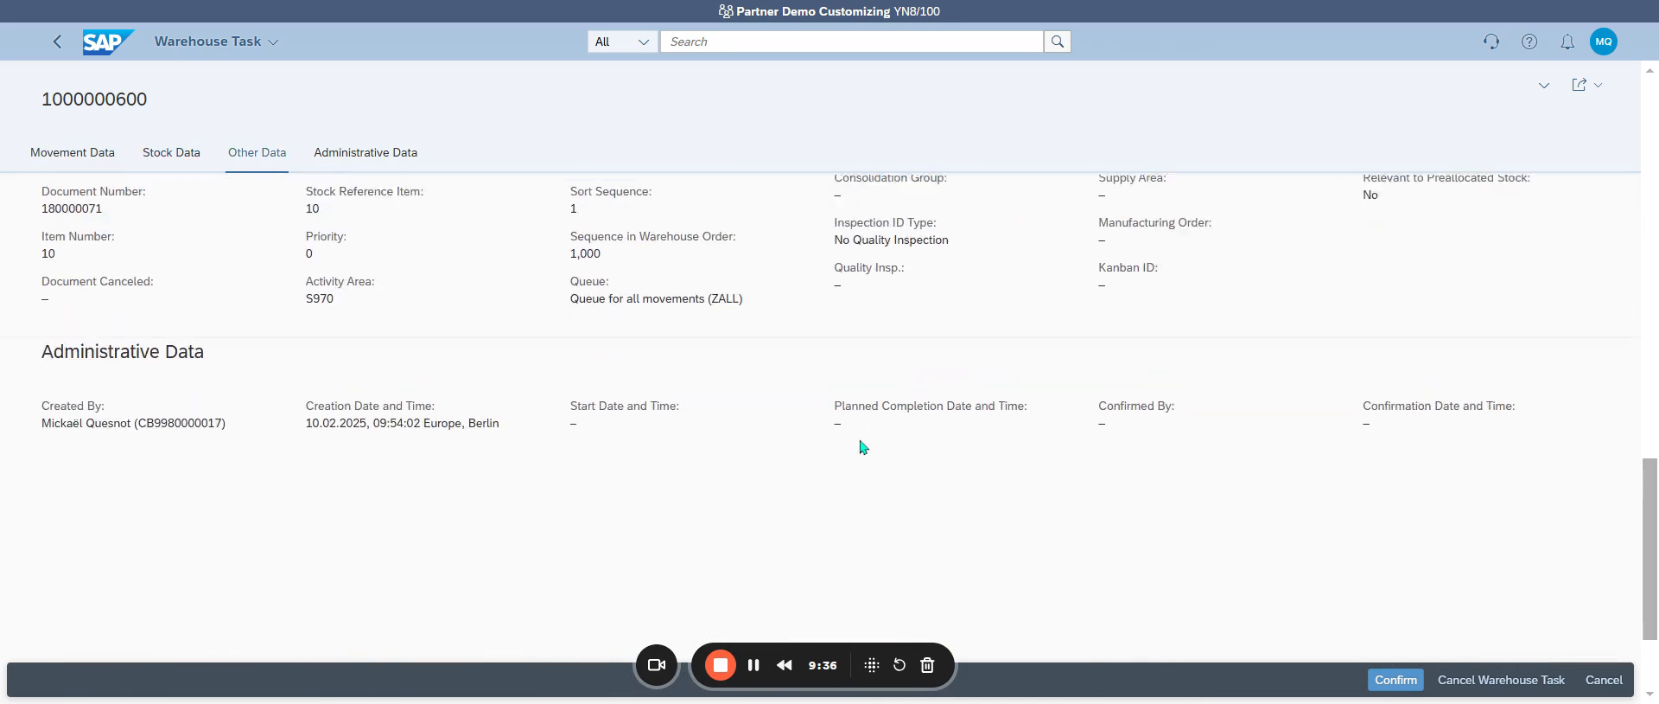
pyautogui.scroll(8, 880, 438)
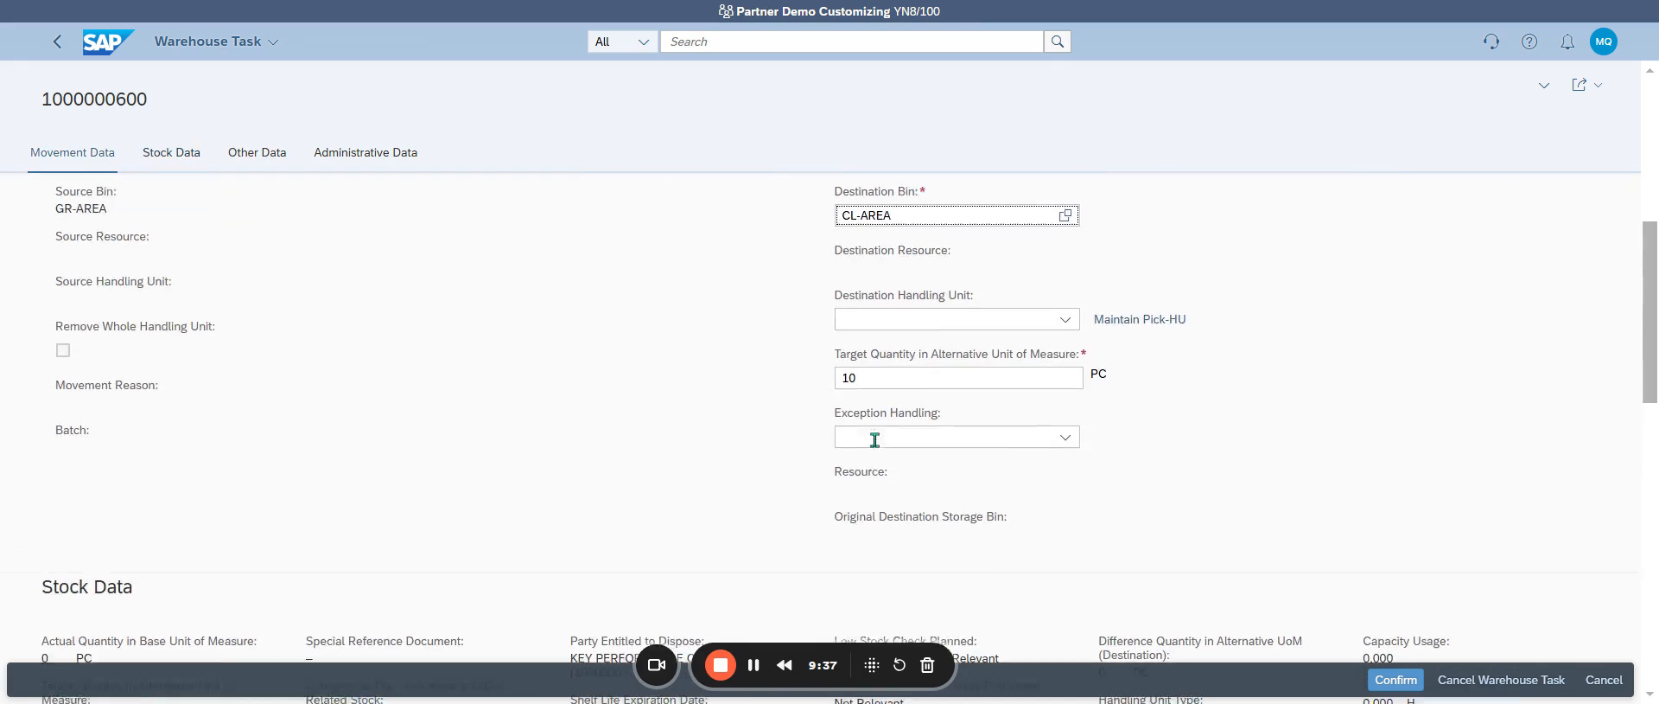
pyautogui.click(1405, 682)
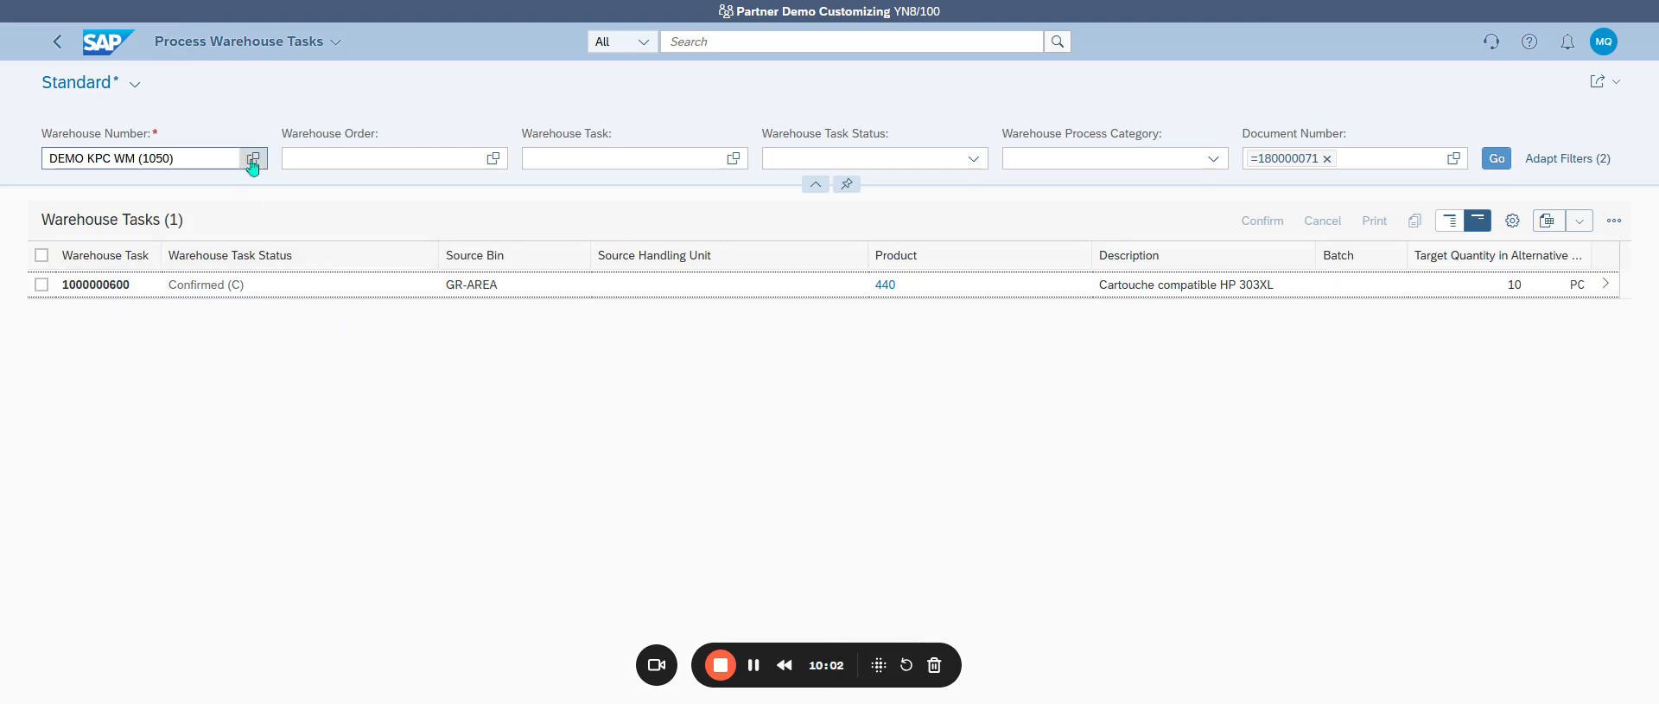
pyautogui.click(687, 40)
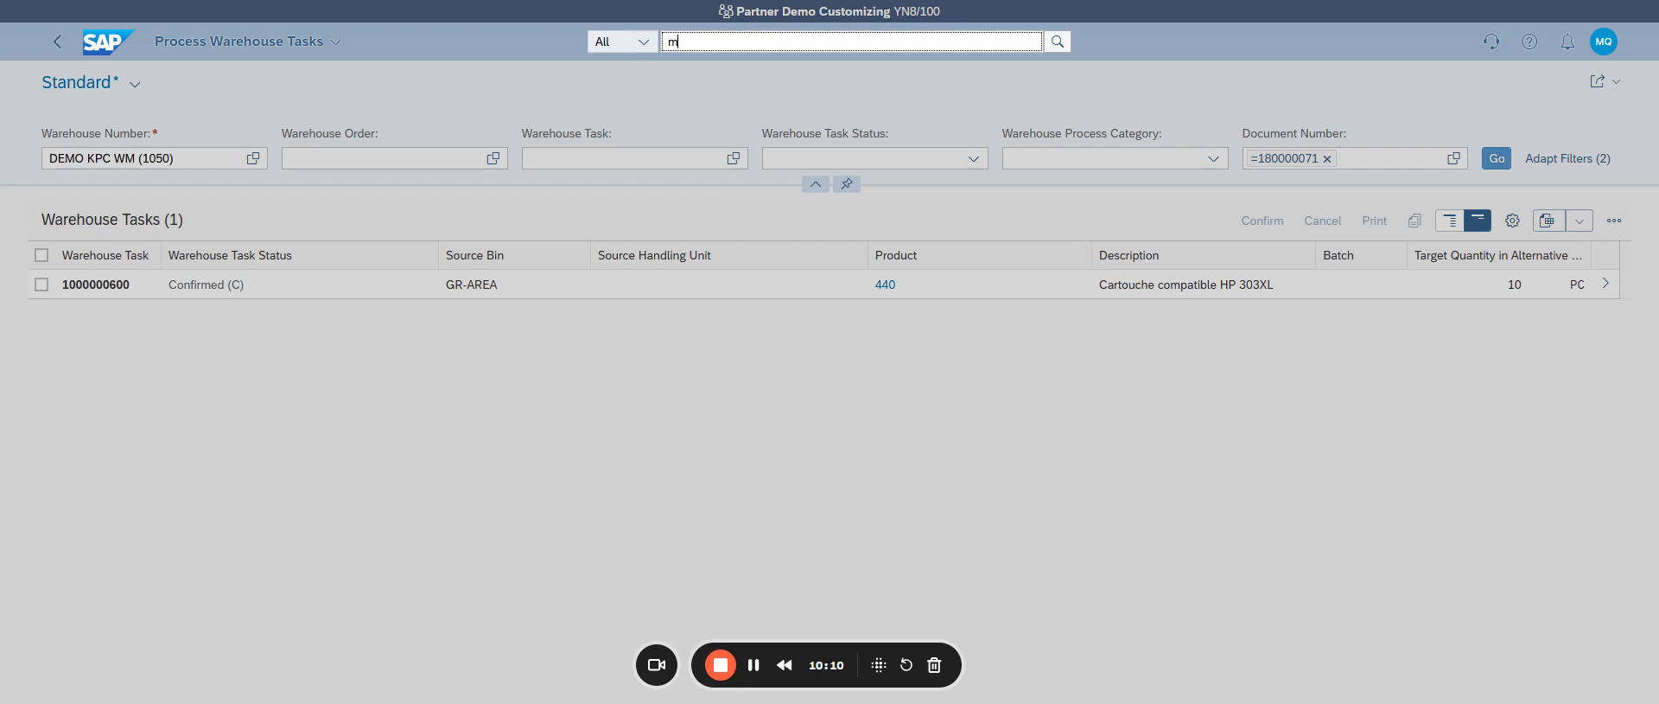
pyautogui.press('BackSpace')
pyautogui.write('warehouse')
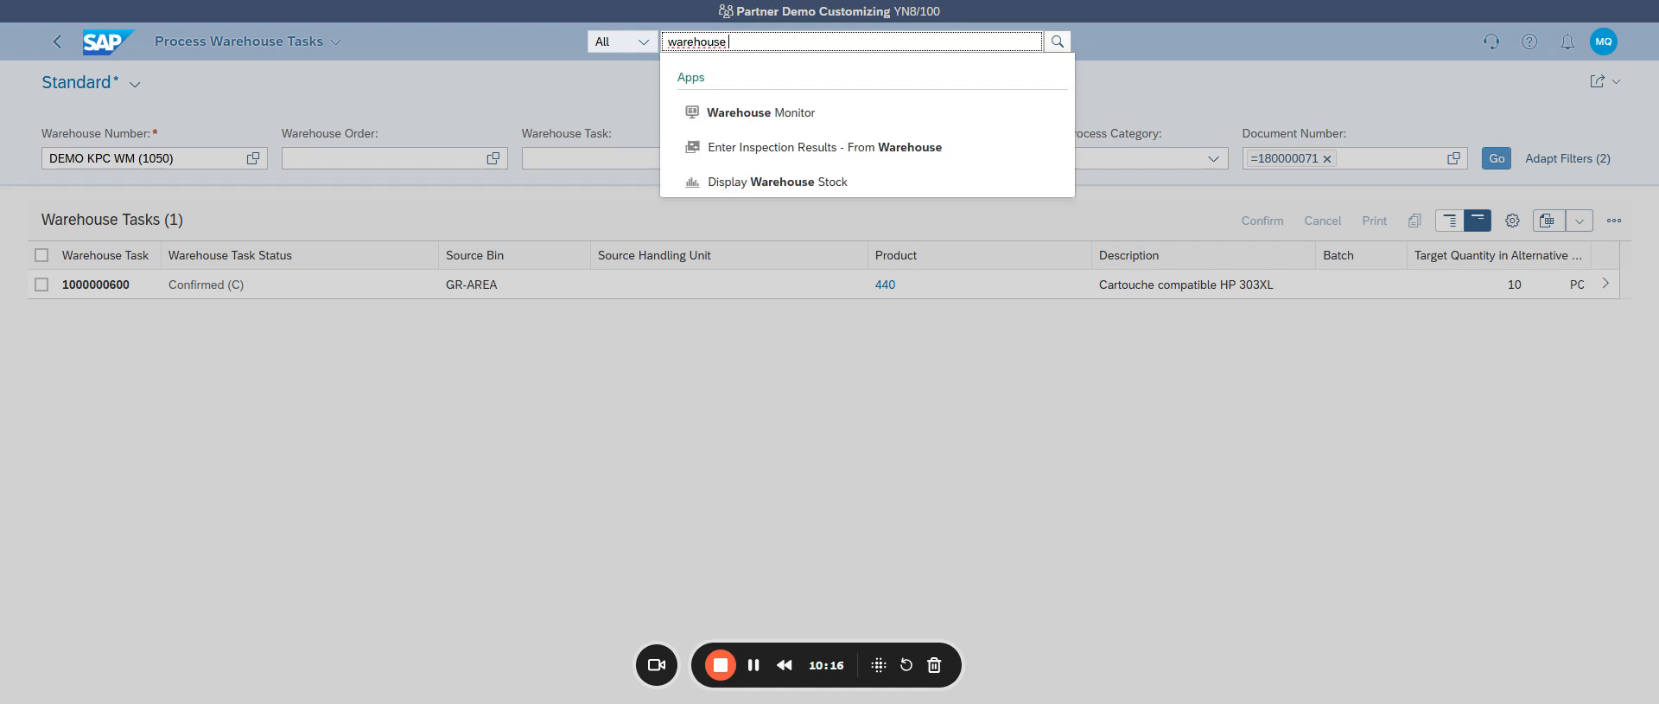
pyautogui.press('BackSpace')
pyautogui.press('BackSpace')
pyautogui.press('BackSpace')
pyautogui.press('BackSpace')
pyautogui.press('BackSpace')
pyautogui.press('BackSpace')
pyautogui.press('BackSpace')
pyautogui.press('BackSpace')
pyautogui.press('BackSpace')
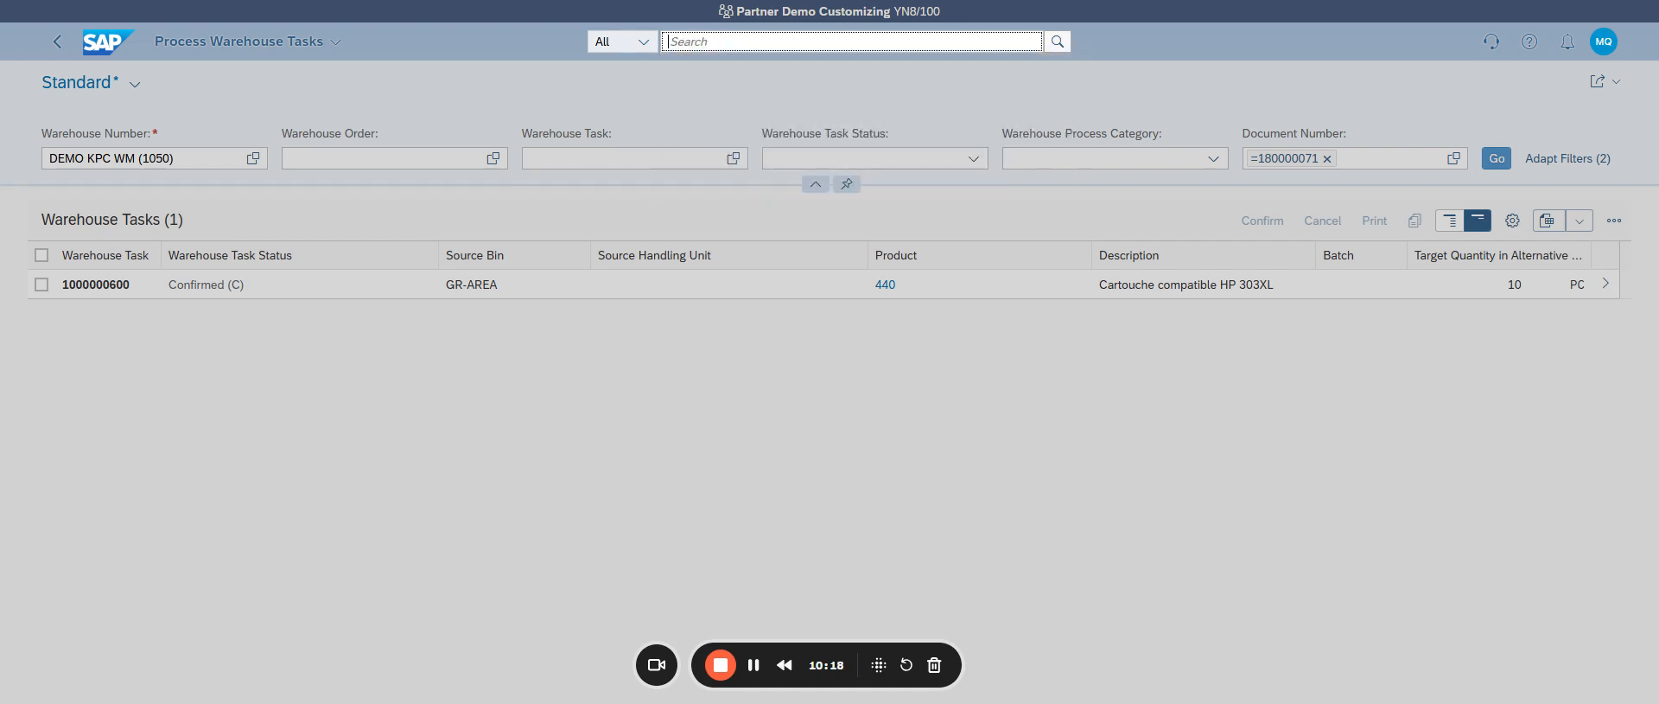
pyautogui.write('create task')
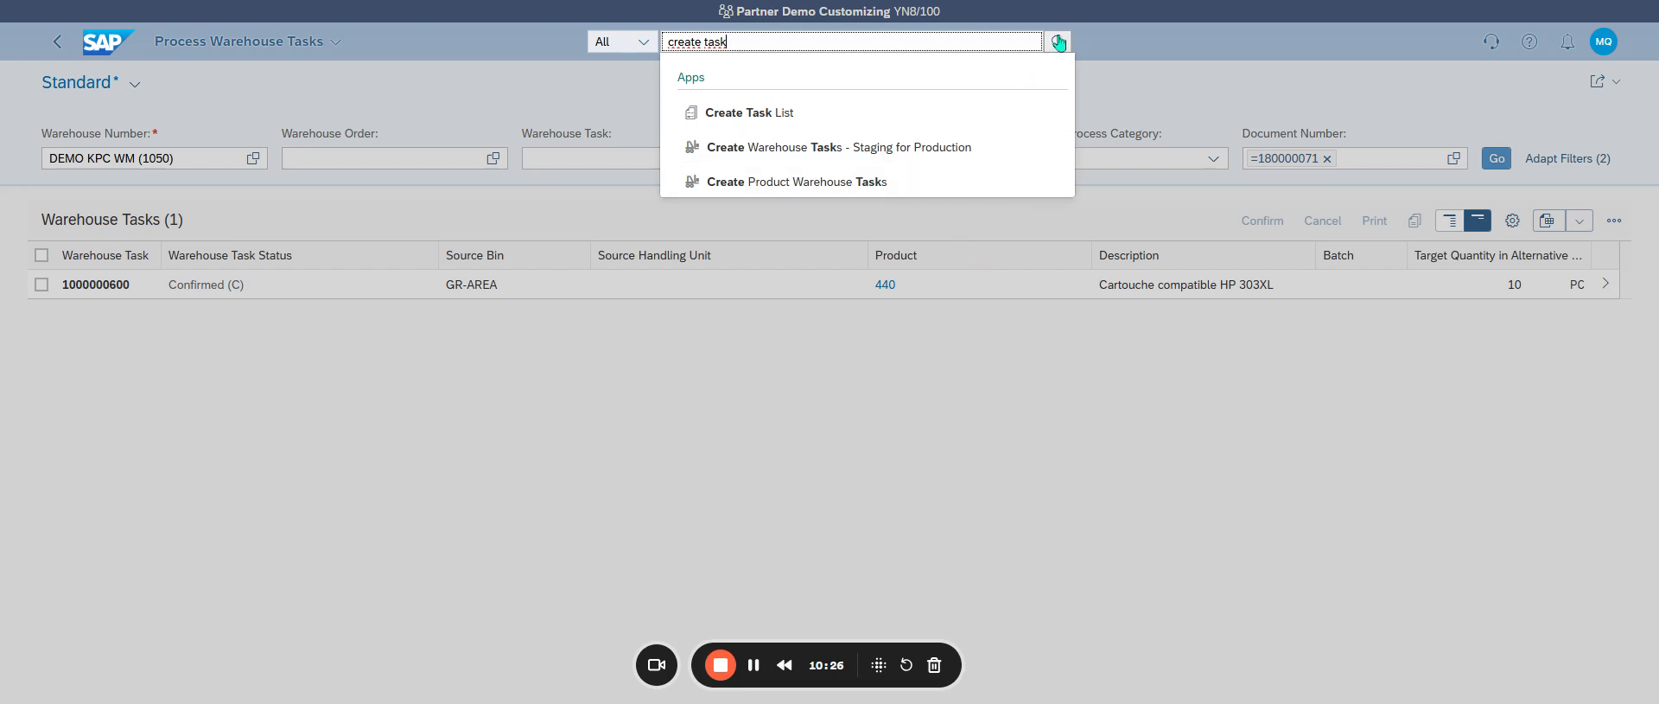
# Step: Search the apps for "warehouse mon" and open the Warehouse Monitor
pyautogui.moveTo(812, 39); pyautogui.dragTo(537, 27)
pyautogui.write('wareouhse')
pyautogui.press('BackSpace')
pyautogui.press('BackSpace')
pyautogui.press('BackSpace')
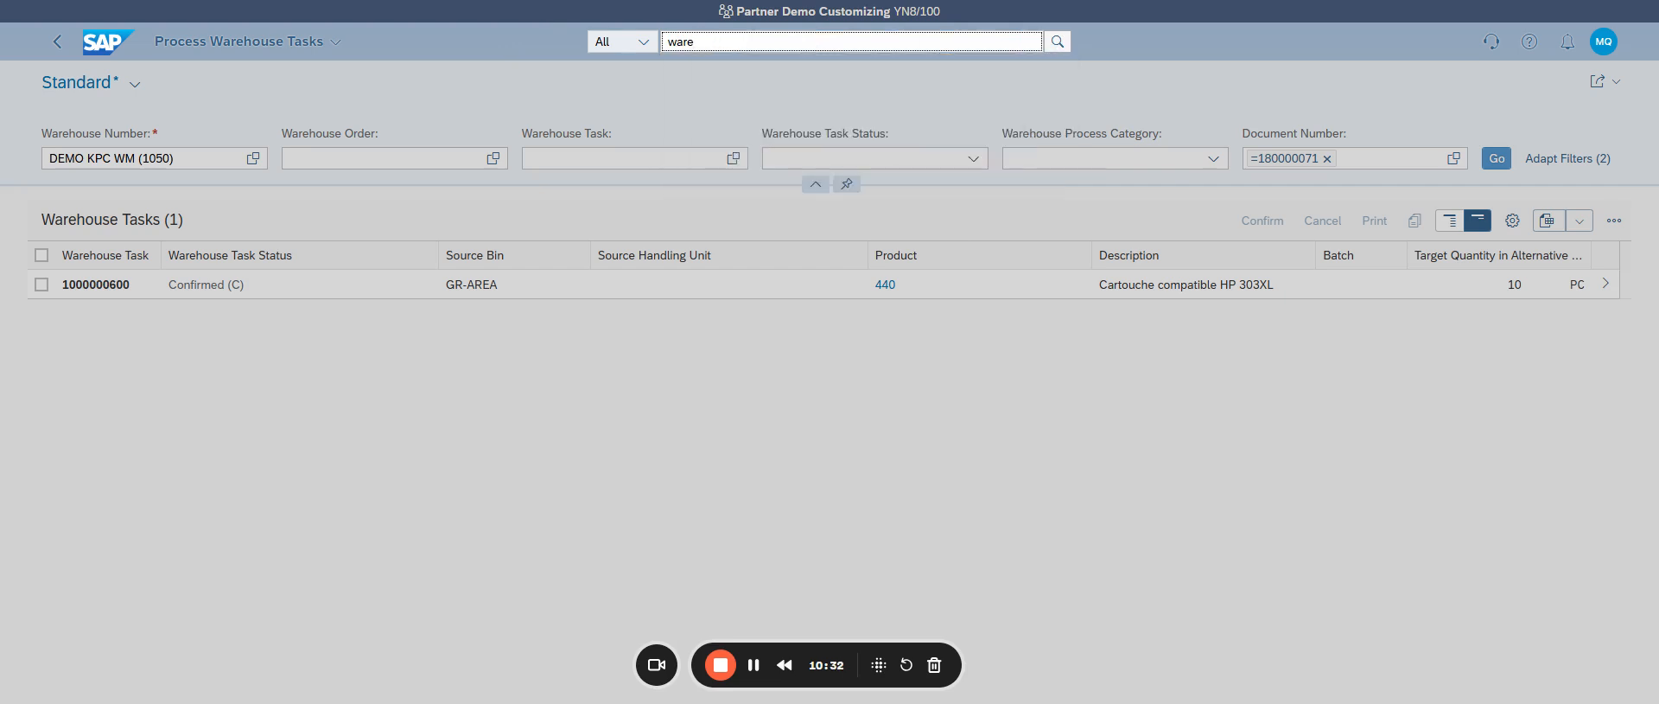
pyautogui.write('house mon')
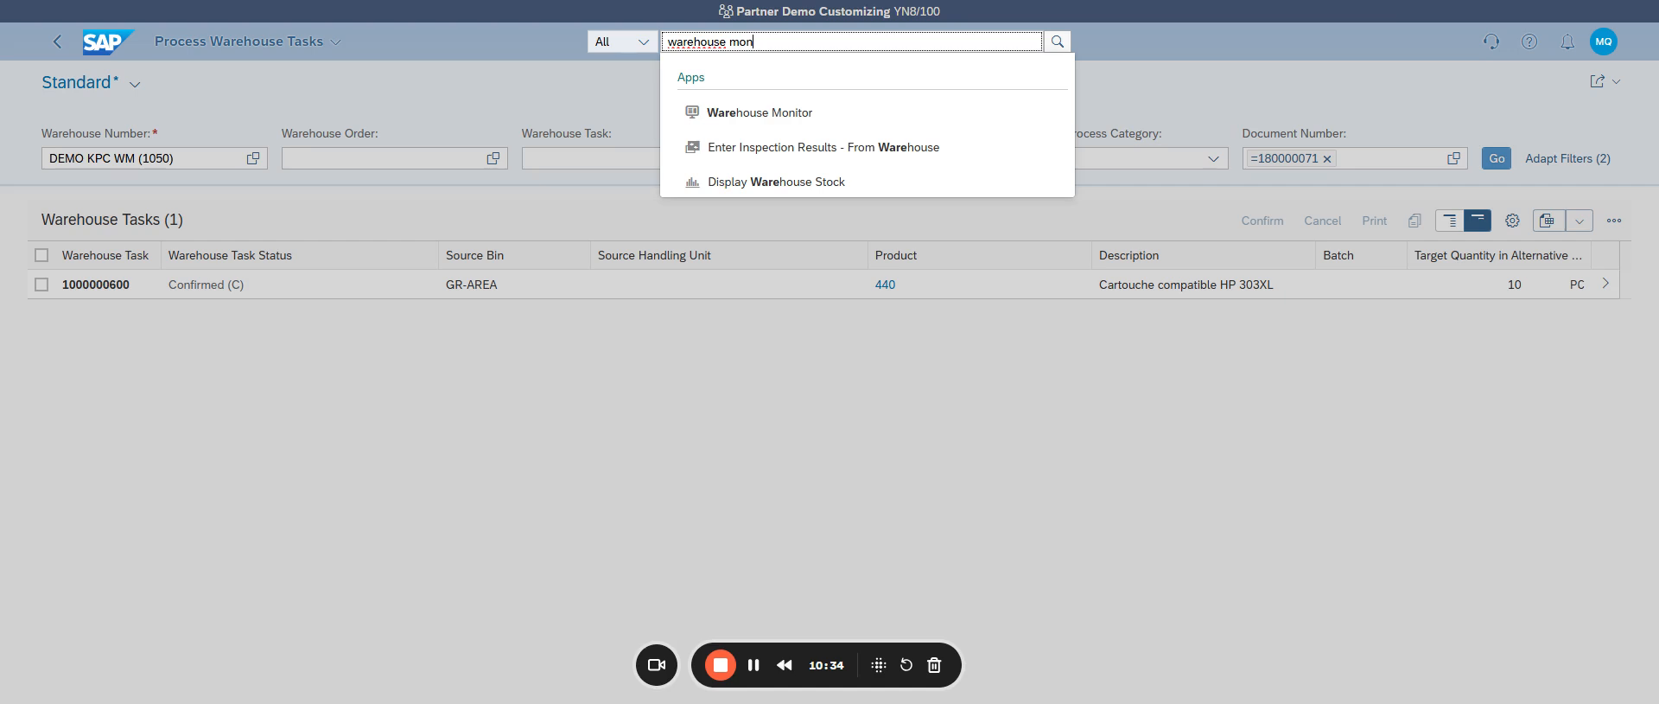
pyautogui.click(746, 116)
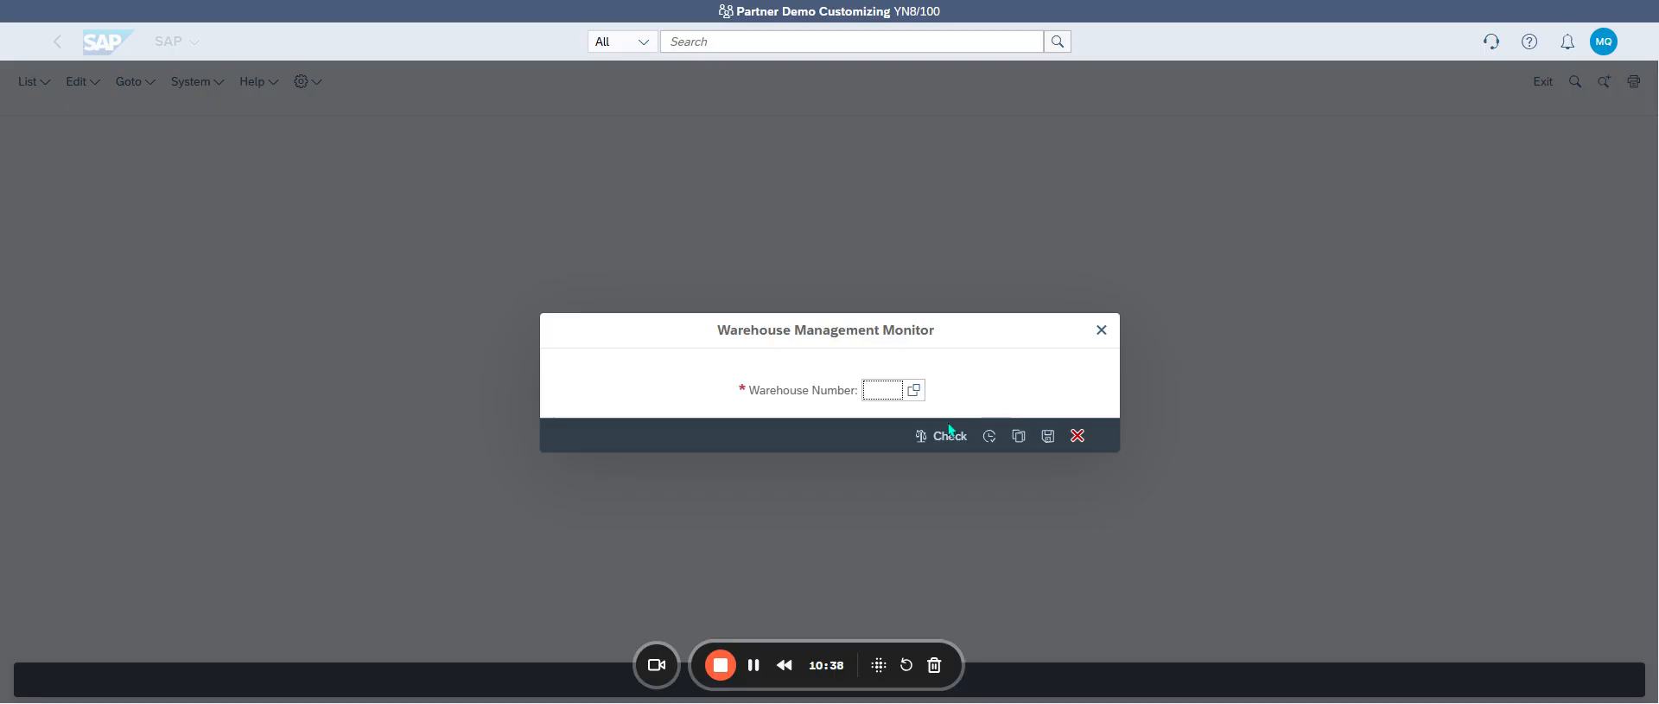
# Step: Start the Warehouse Management Monitor for warehouse number 1050 (DEMO KPC WM)
pyautogui.click(912, 396)
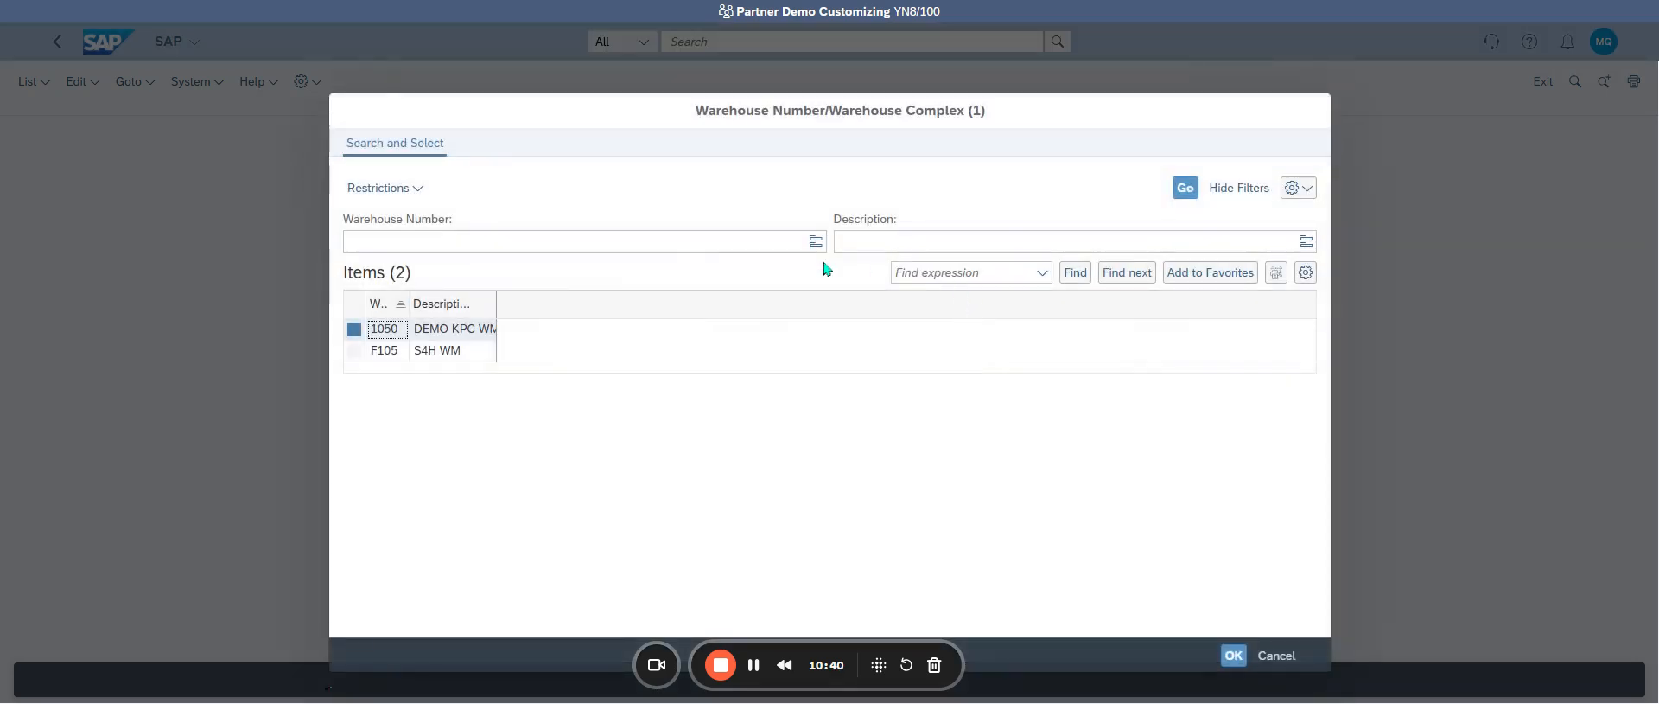
pyautogui.doubleClick(422, 337)
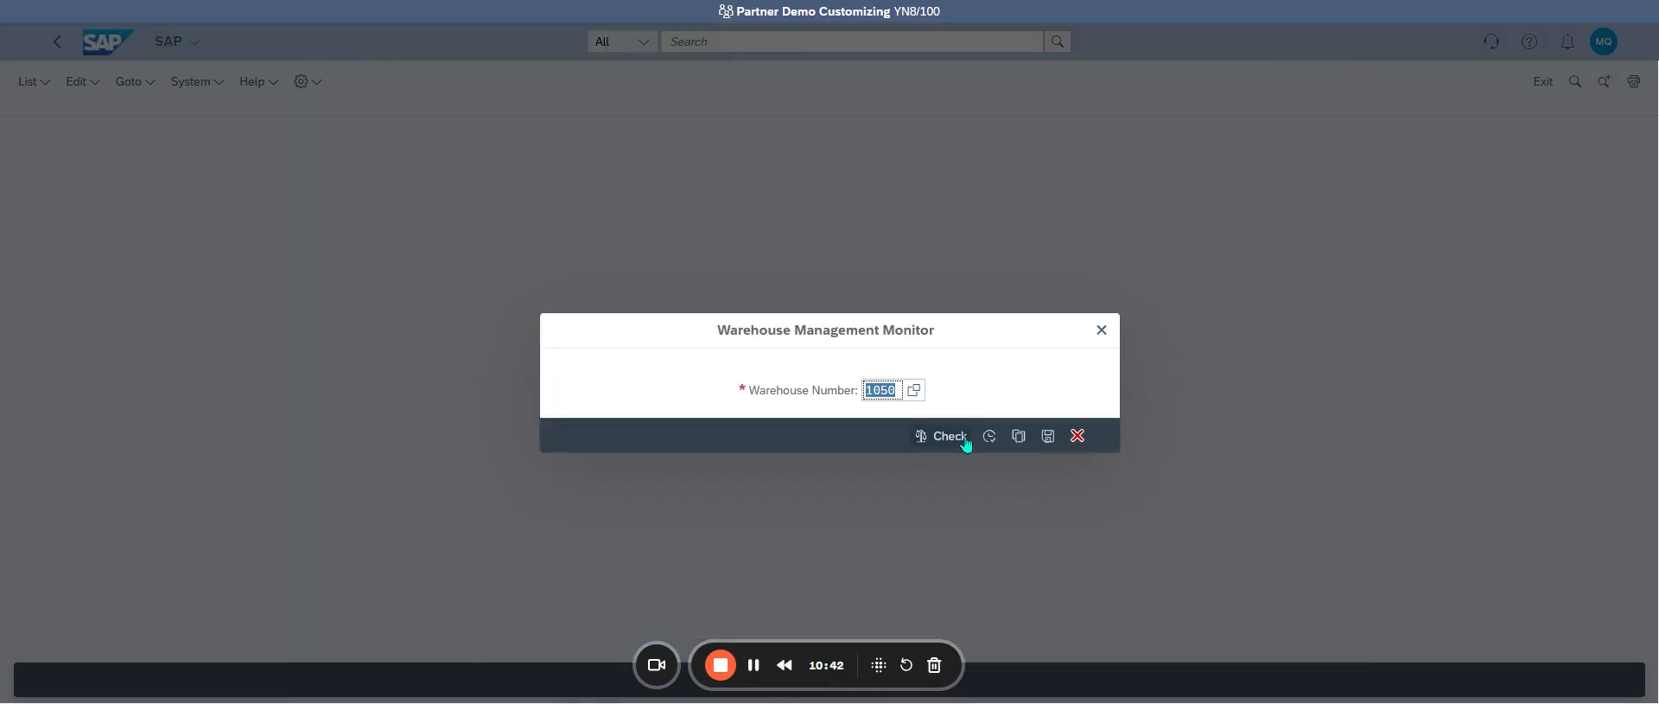
pyautogui.click(989, 436)
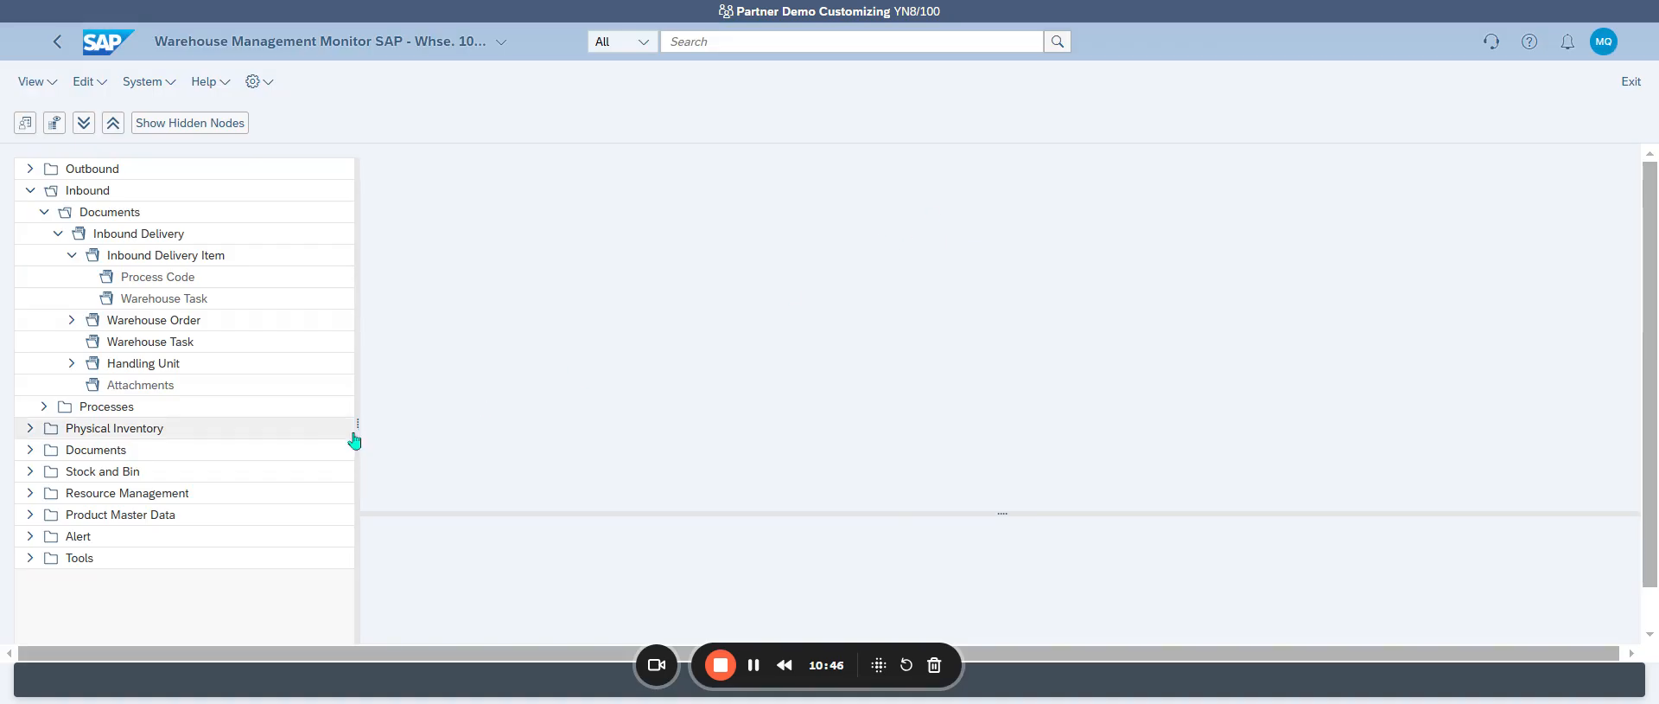
# Step: Collapse the Inbound node and list the physical stock of product 440 under Stock and Bin
pyautogui.click(31, 190)
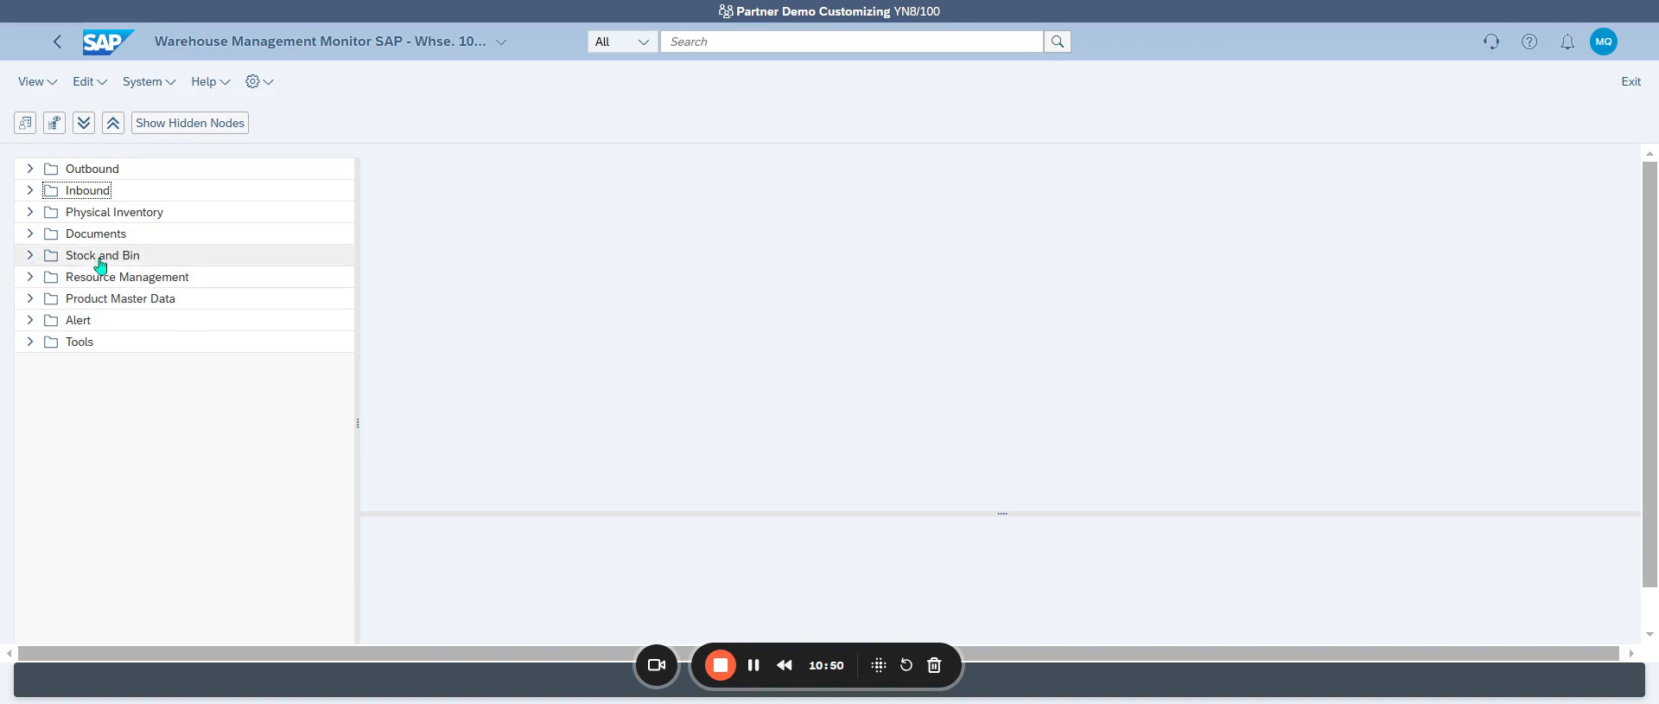
pyautogui.click(31, 257)
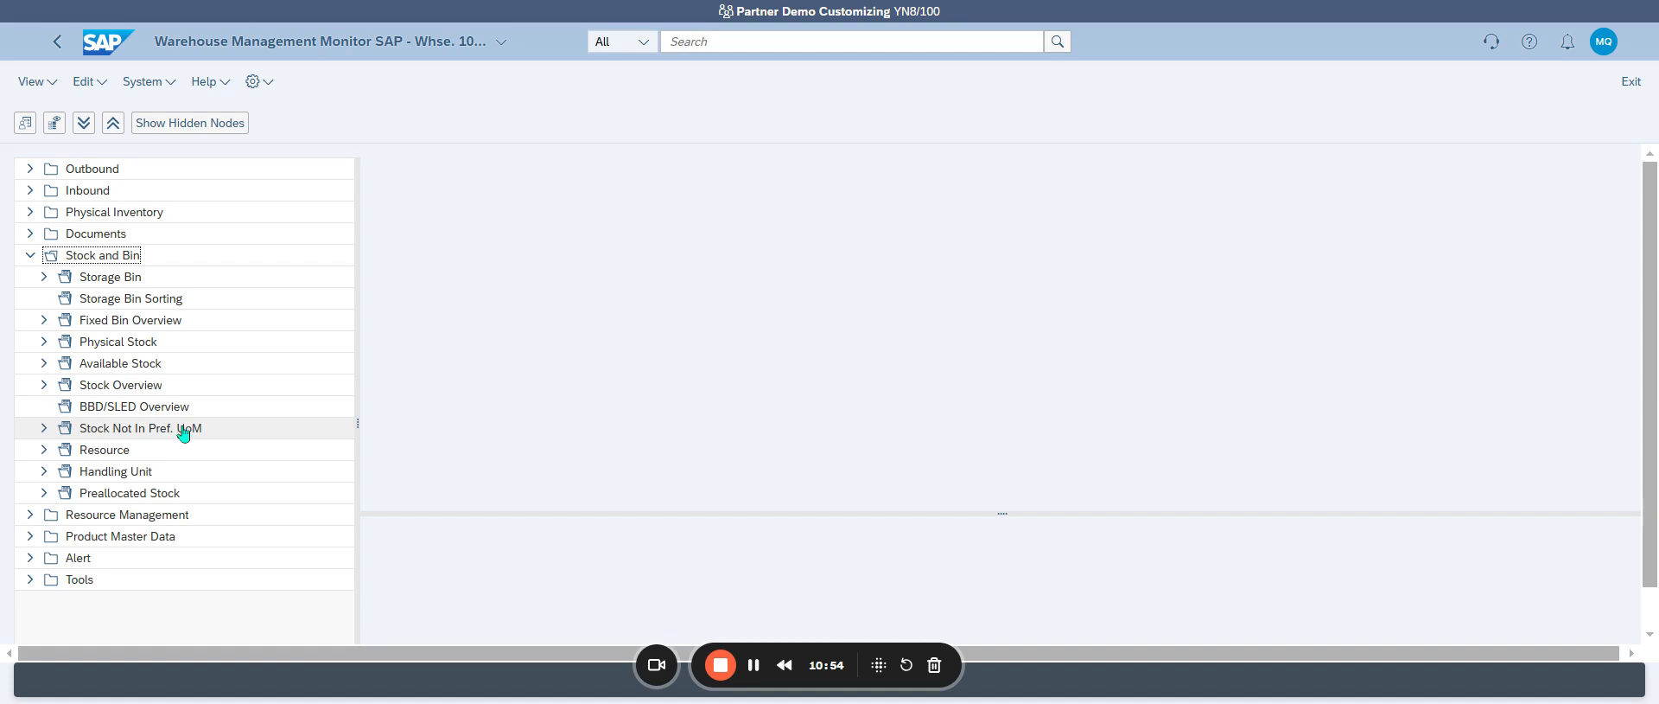
pyautogui.click(44, 341)
pyautogui.doubleClick(76, 345)
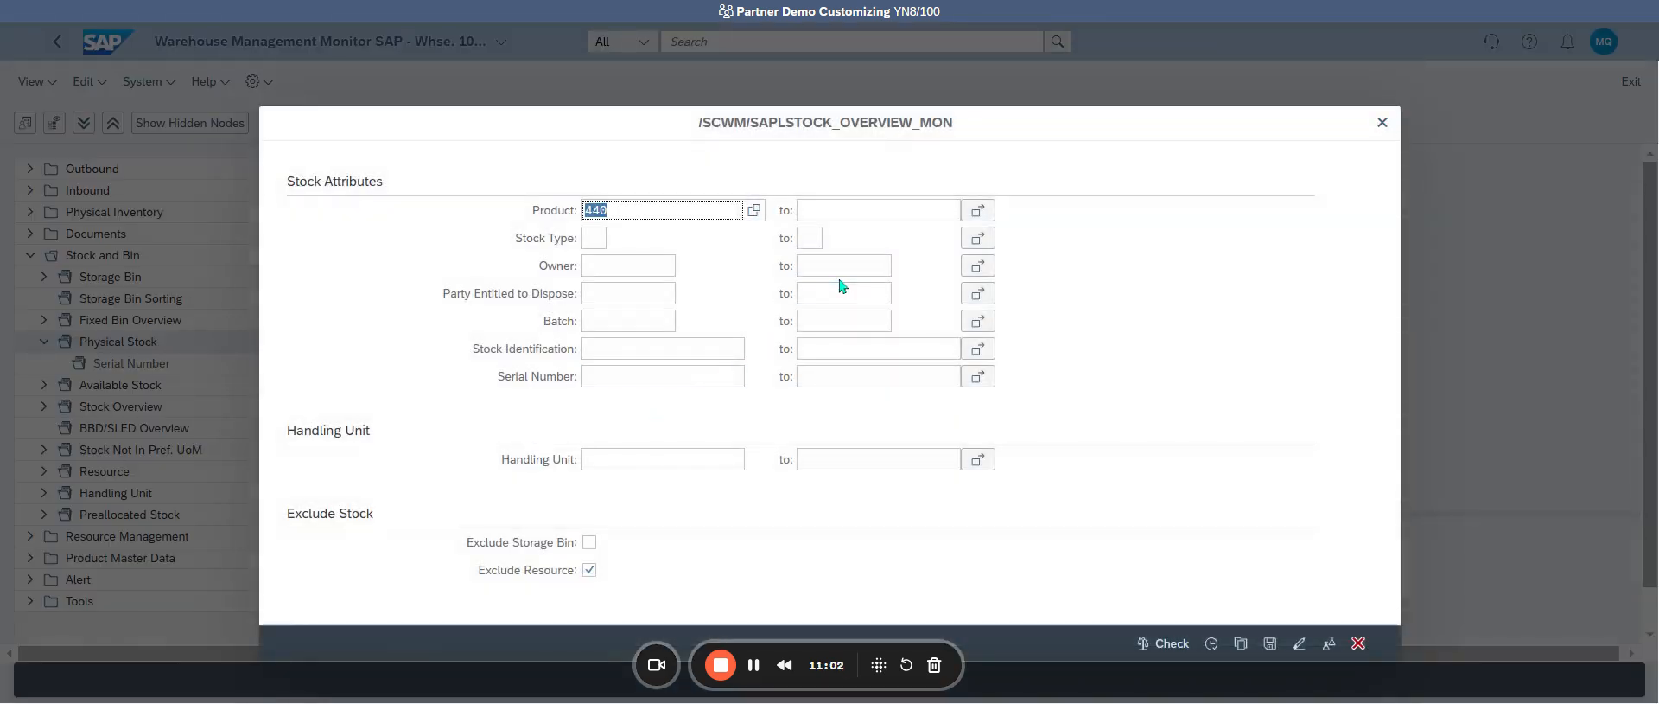
pyautogui.click(1212, 643)
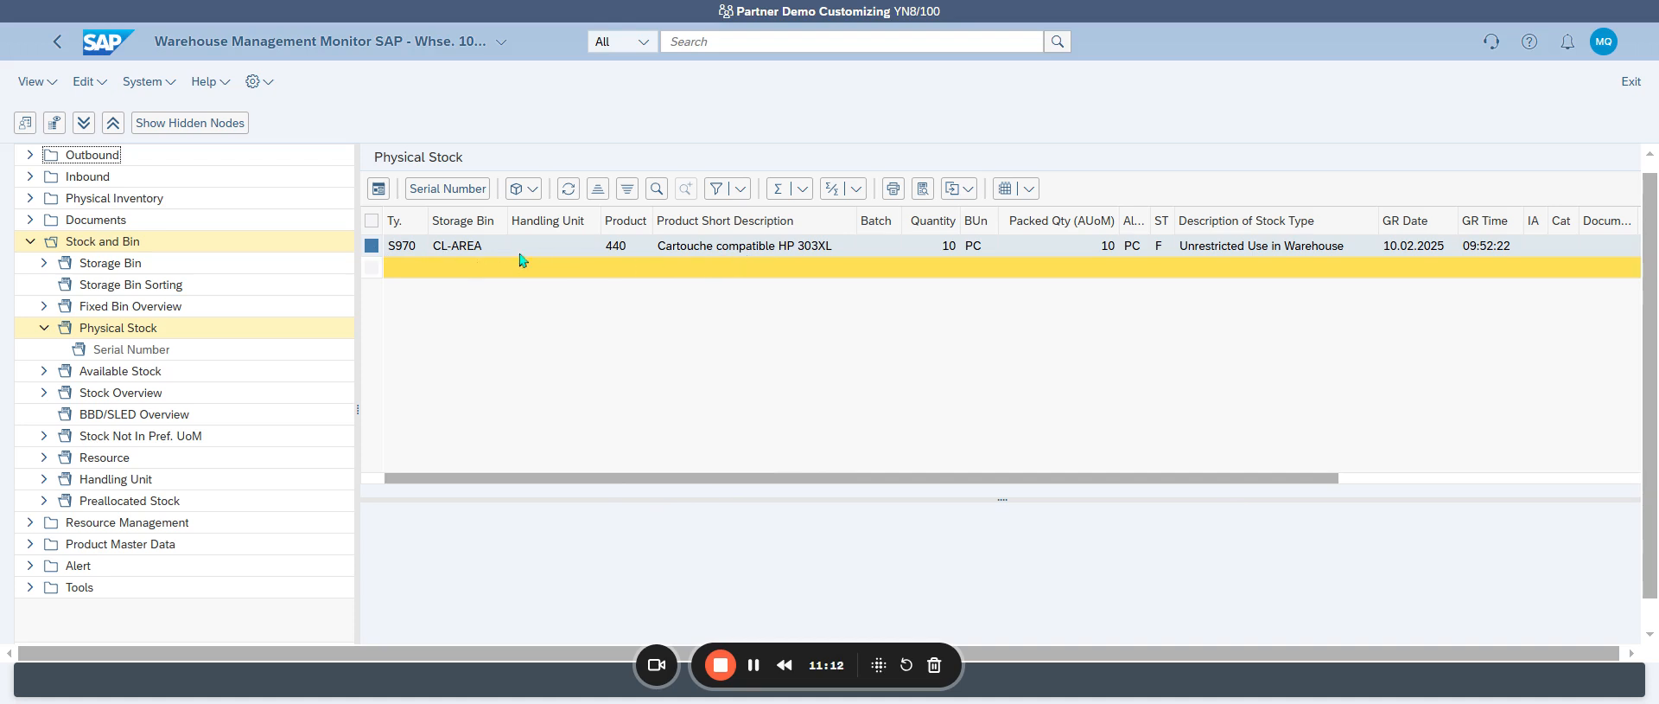
# Step: Select the stock line of product 440 in bin CL-AREA and look through the available stock change actions
pyautogui.click(426, 253)
pyautogui.click(523, 188)
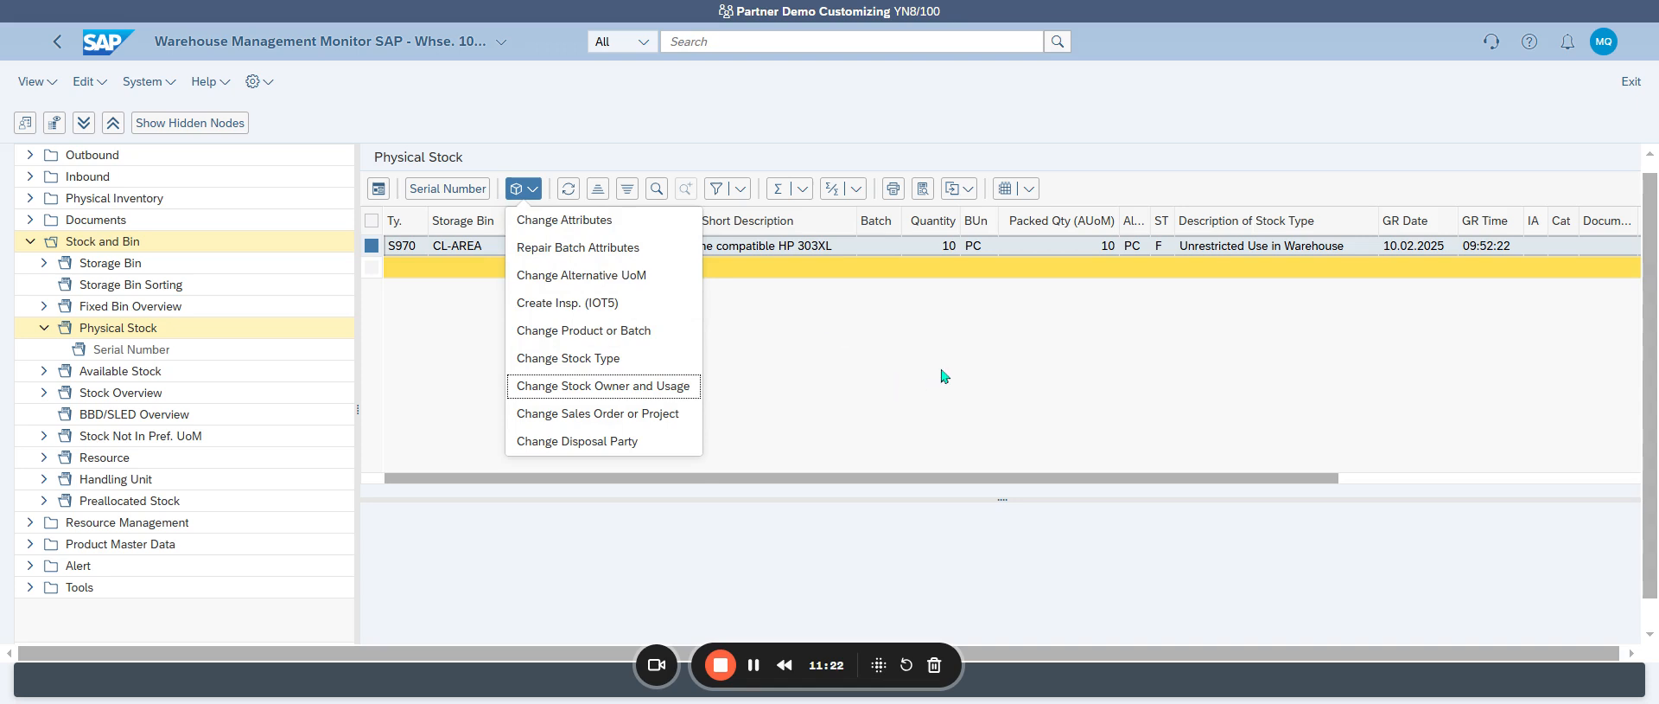
pyautogui.click(908, 384)
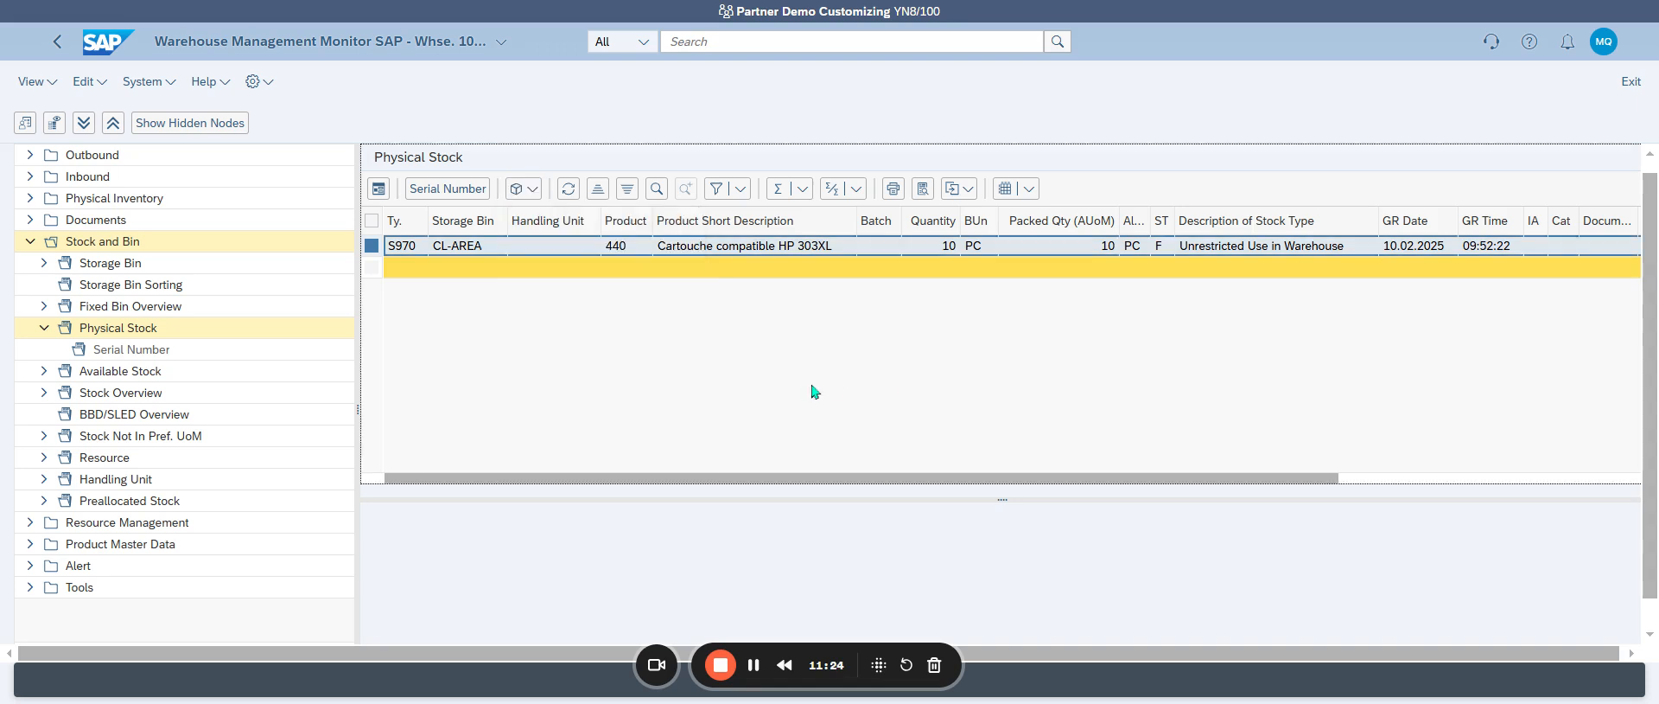
# Step: Query the physical stock of product 440 under Available Stock, check its change actions and expand the Physical Stock node
pyautogui.click(44, 371)
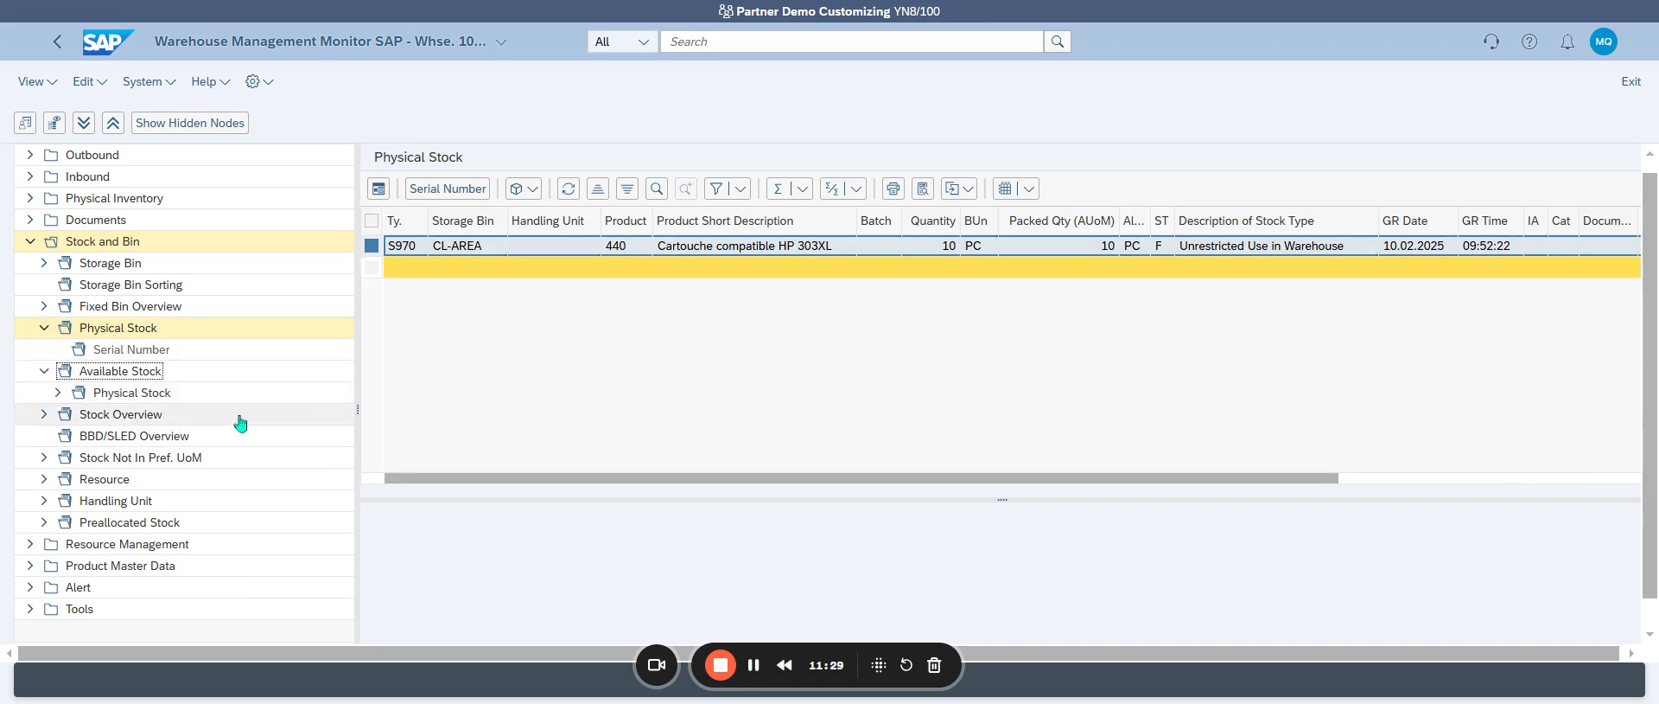
pyautogui.doubleClick(86, 394)
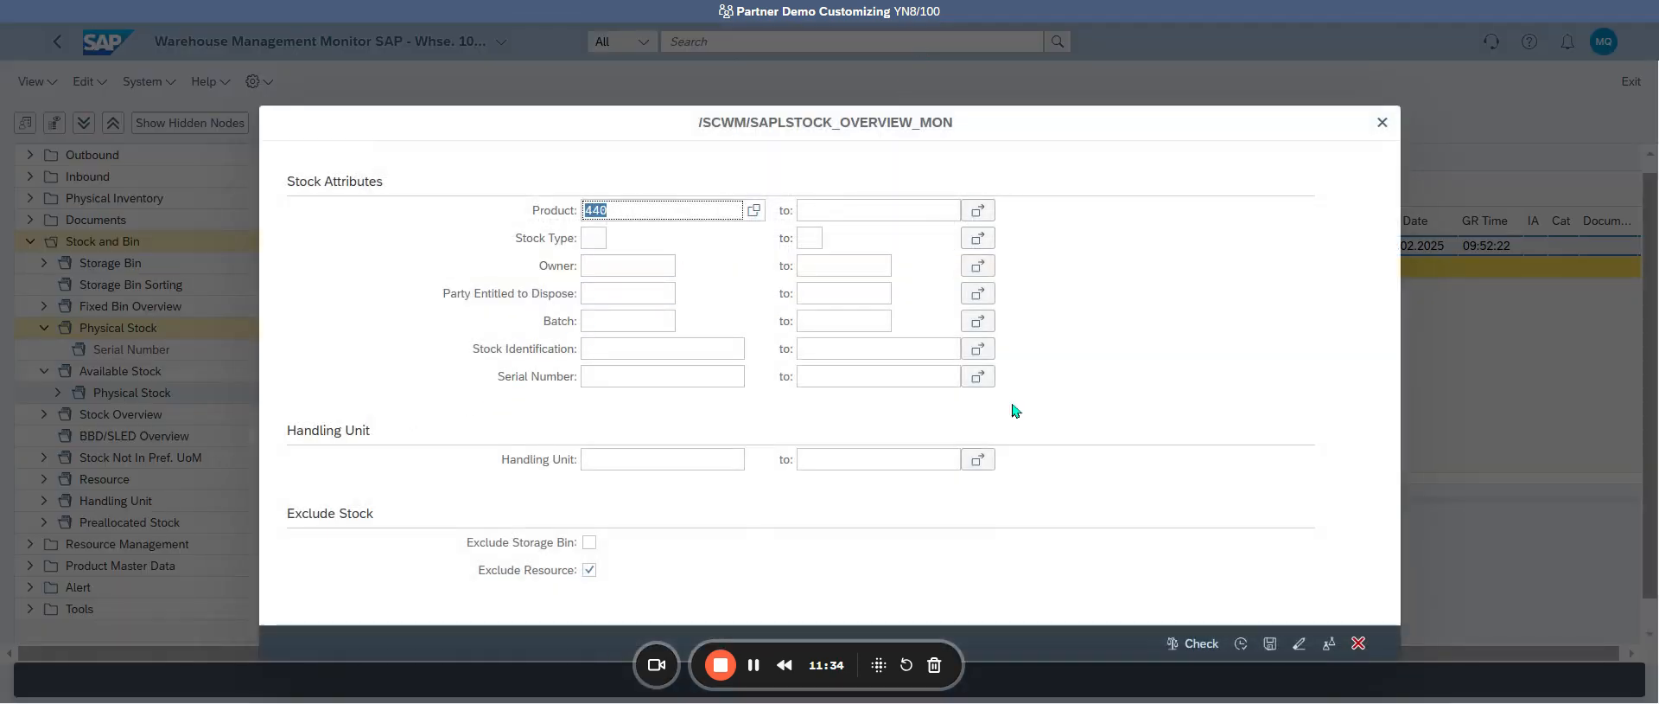
pyautogui.press('F8')
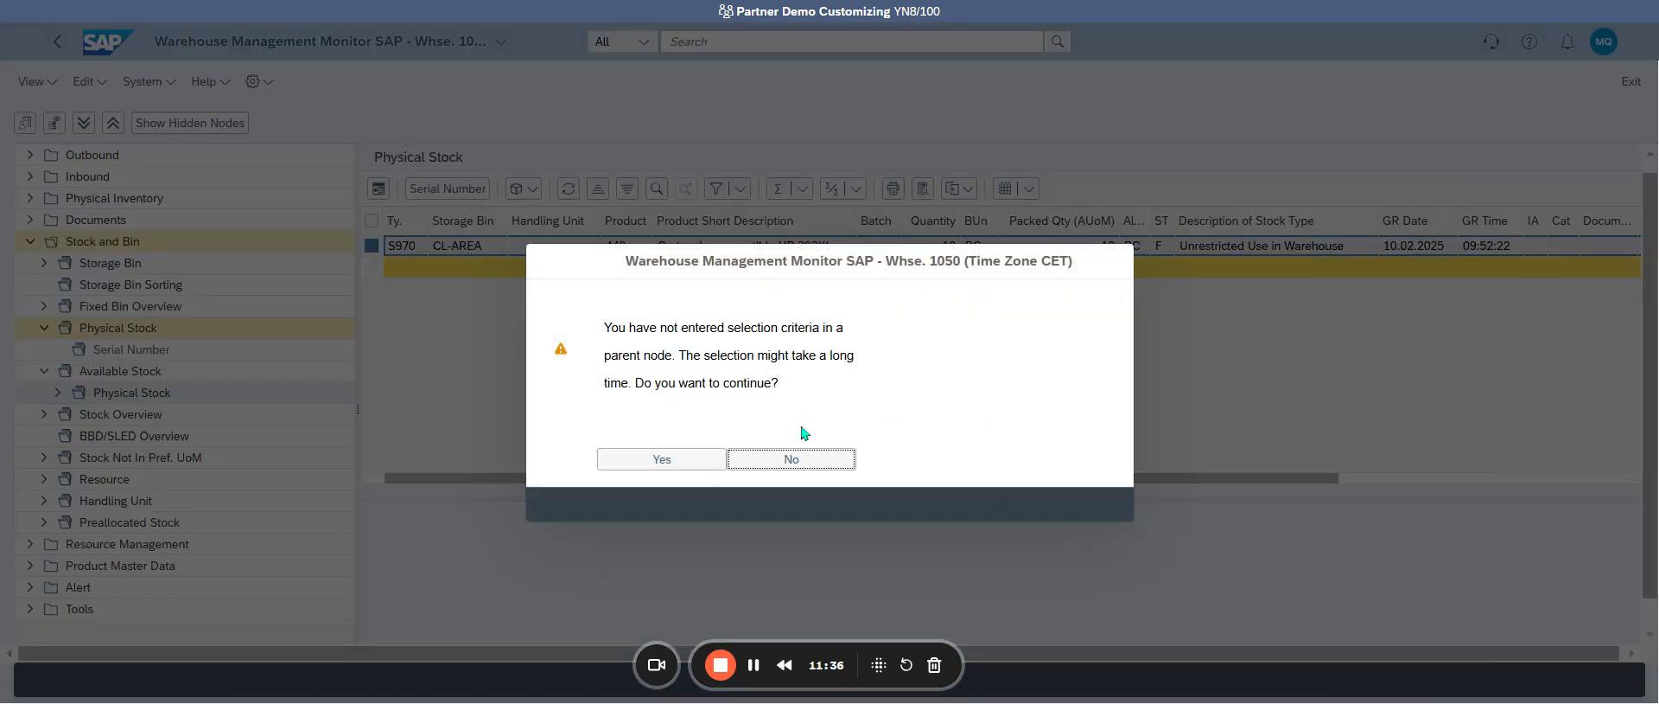
pyautogui.click(791, 456)
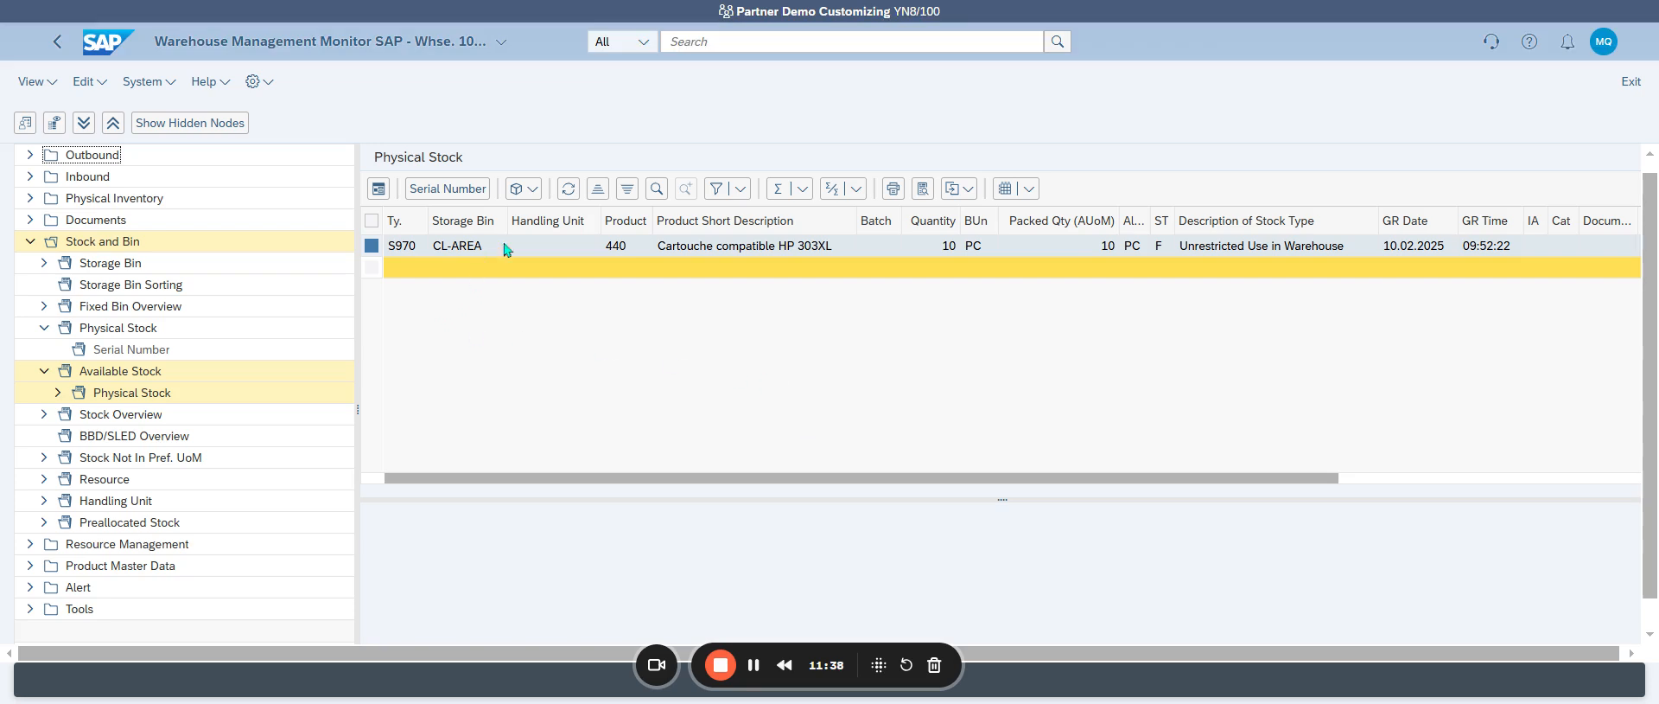
pyautogui.click(524, 188)
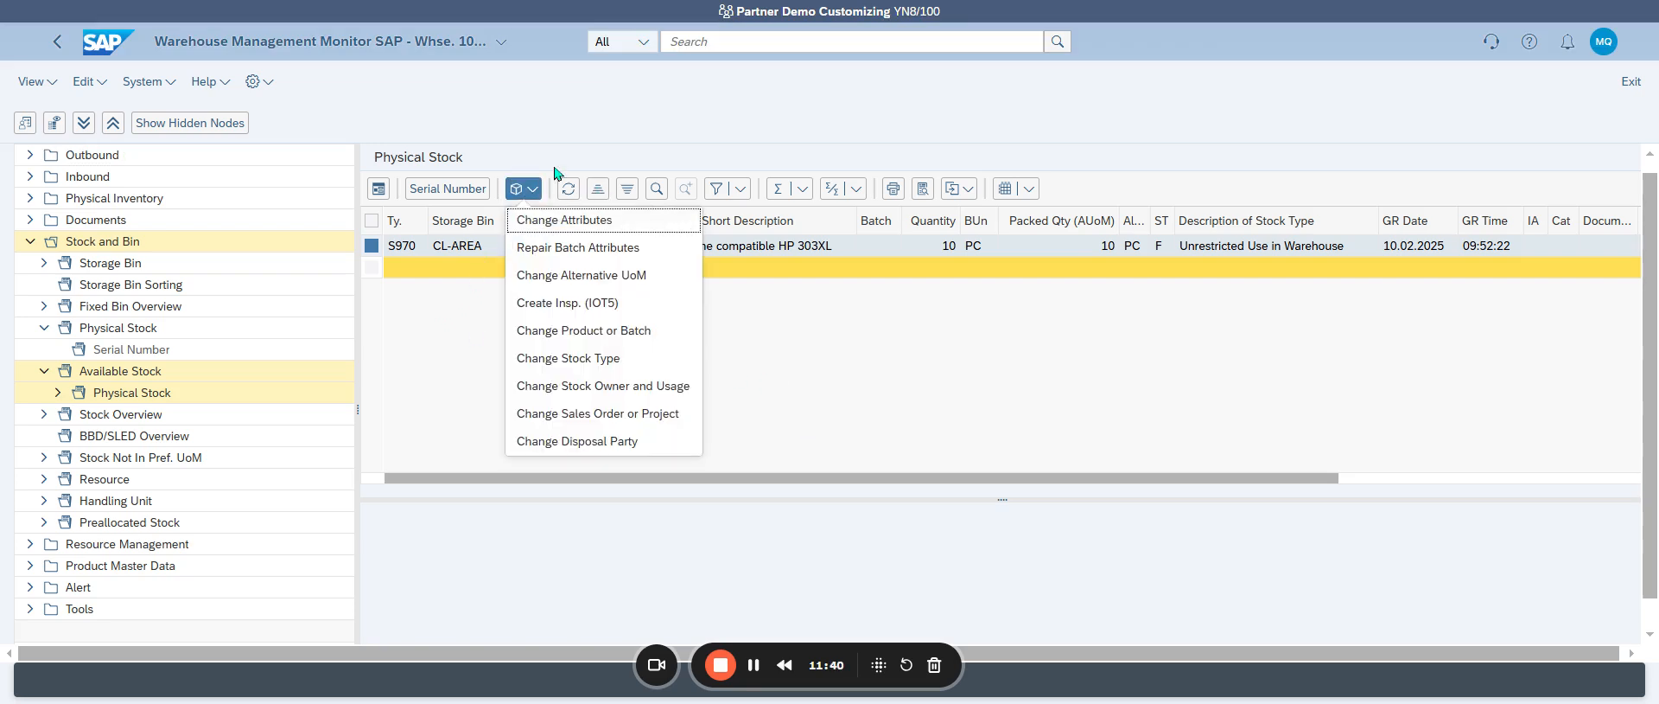
pyautogui.click(56, 392)
pyautogui.click(57, 392)
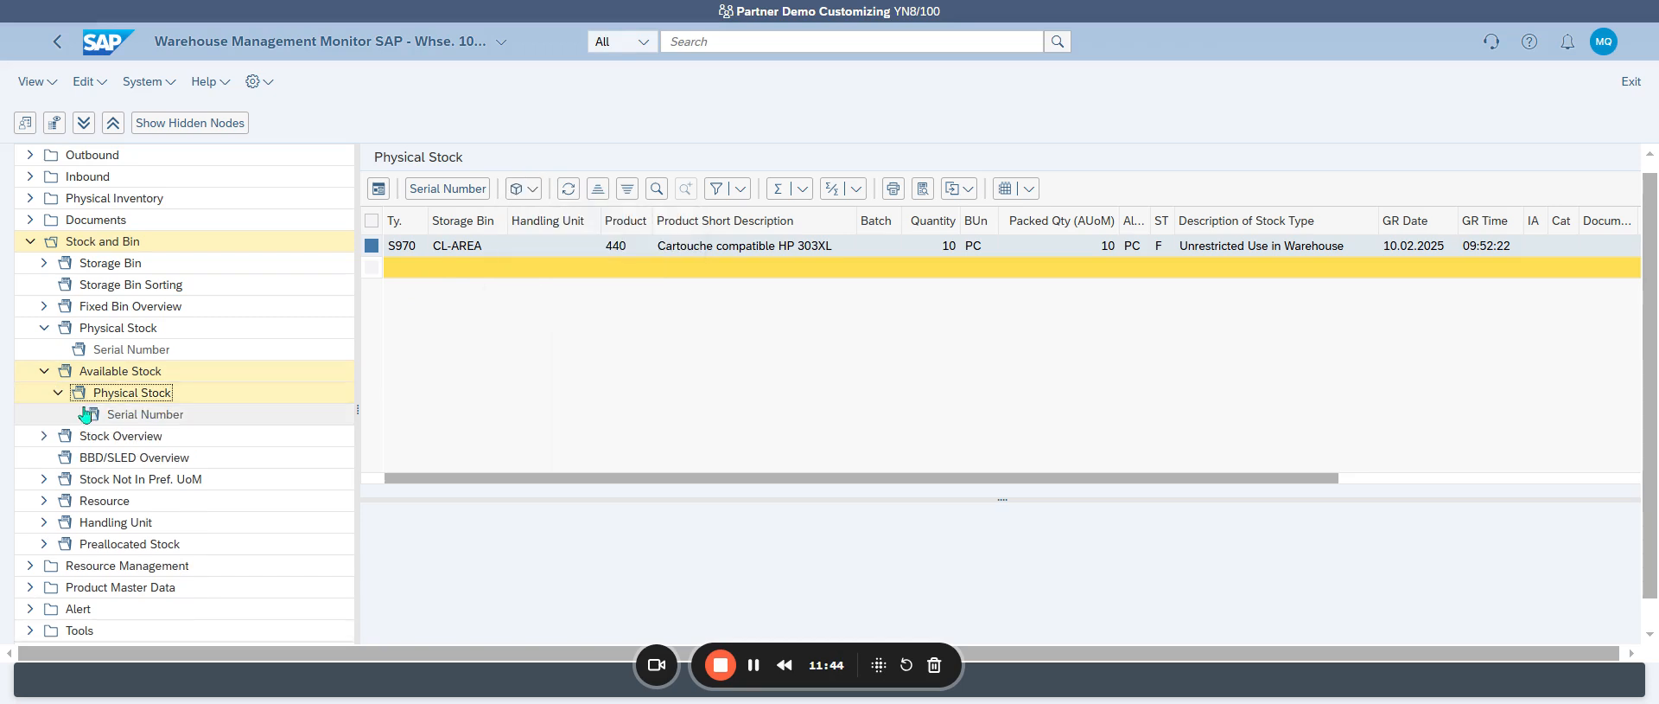
# Step: Run the Physical Stock query under Storage Bin for storage type S970
pyautogui.click(44, 268)
pyautogui.click(44, 264)
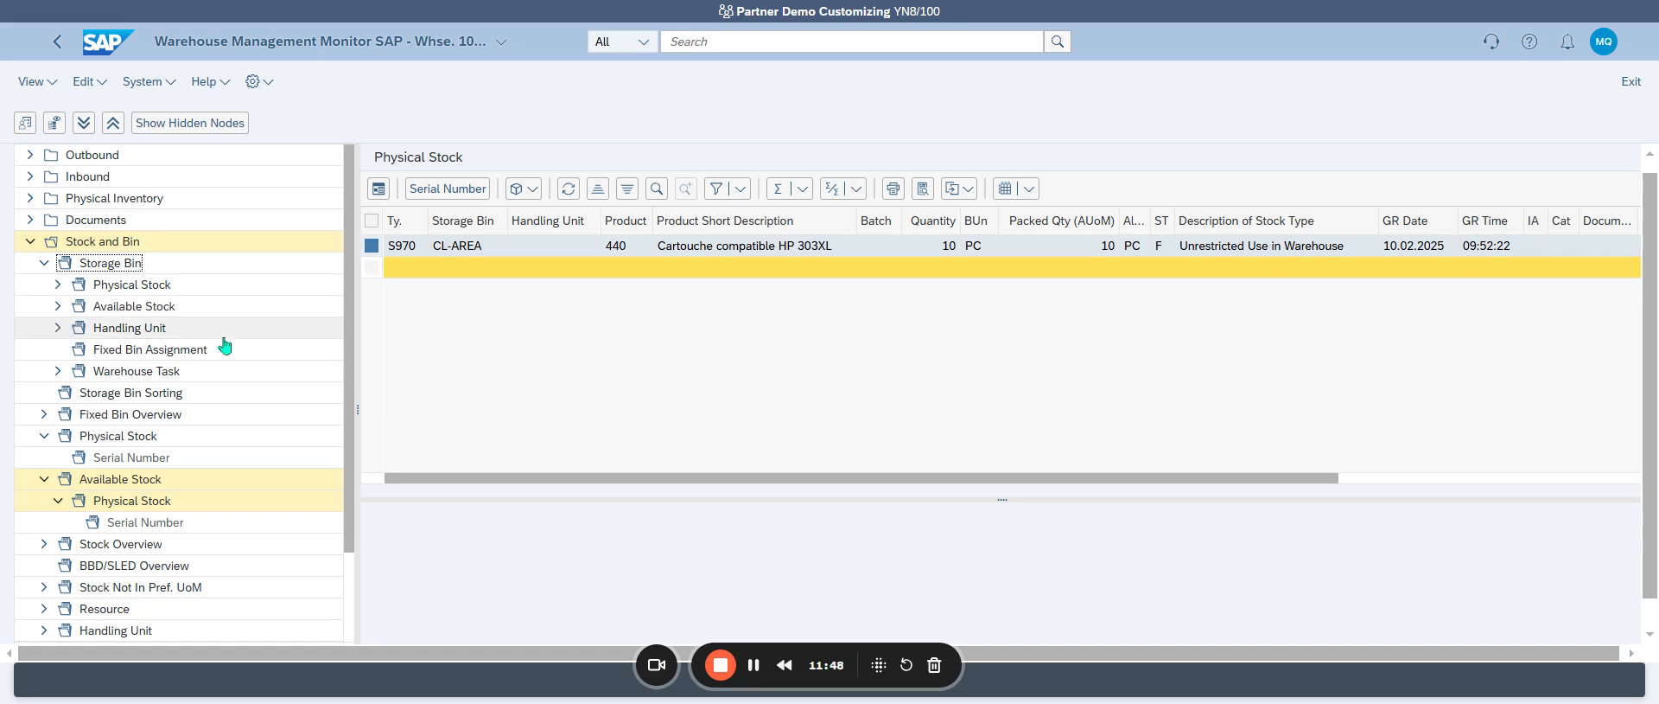
pyautogui.click(58, 285)
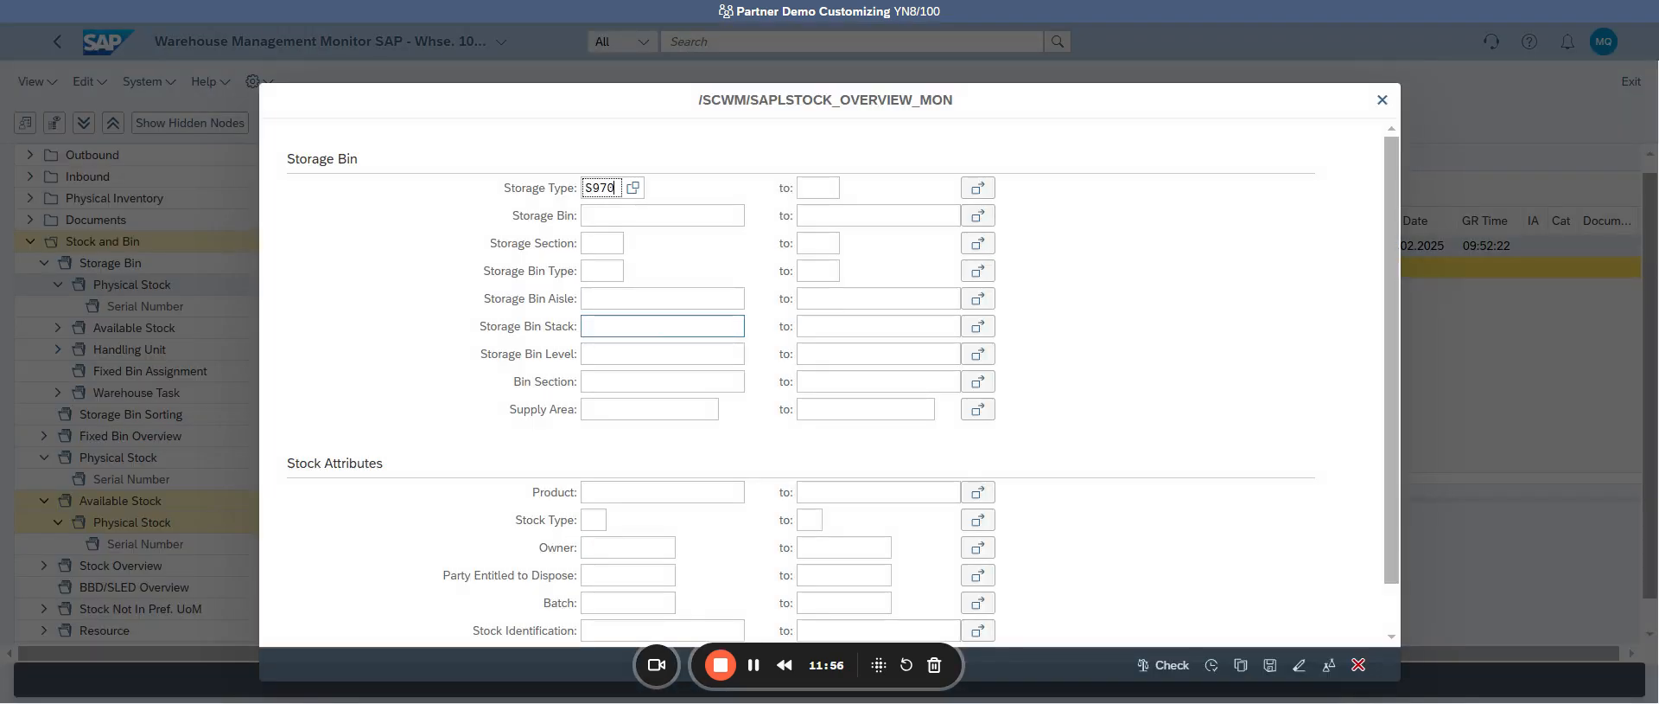
pyautogui.click(619, 181)
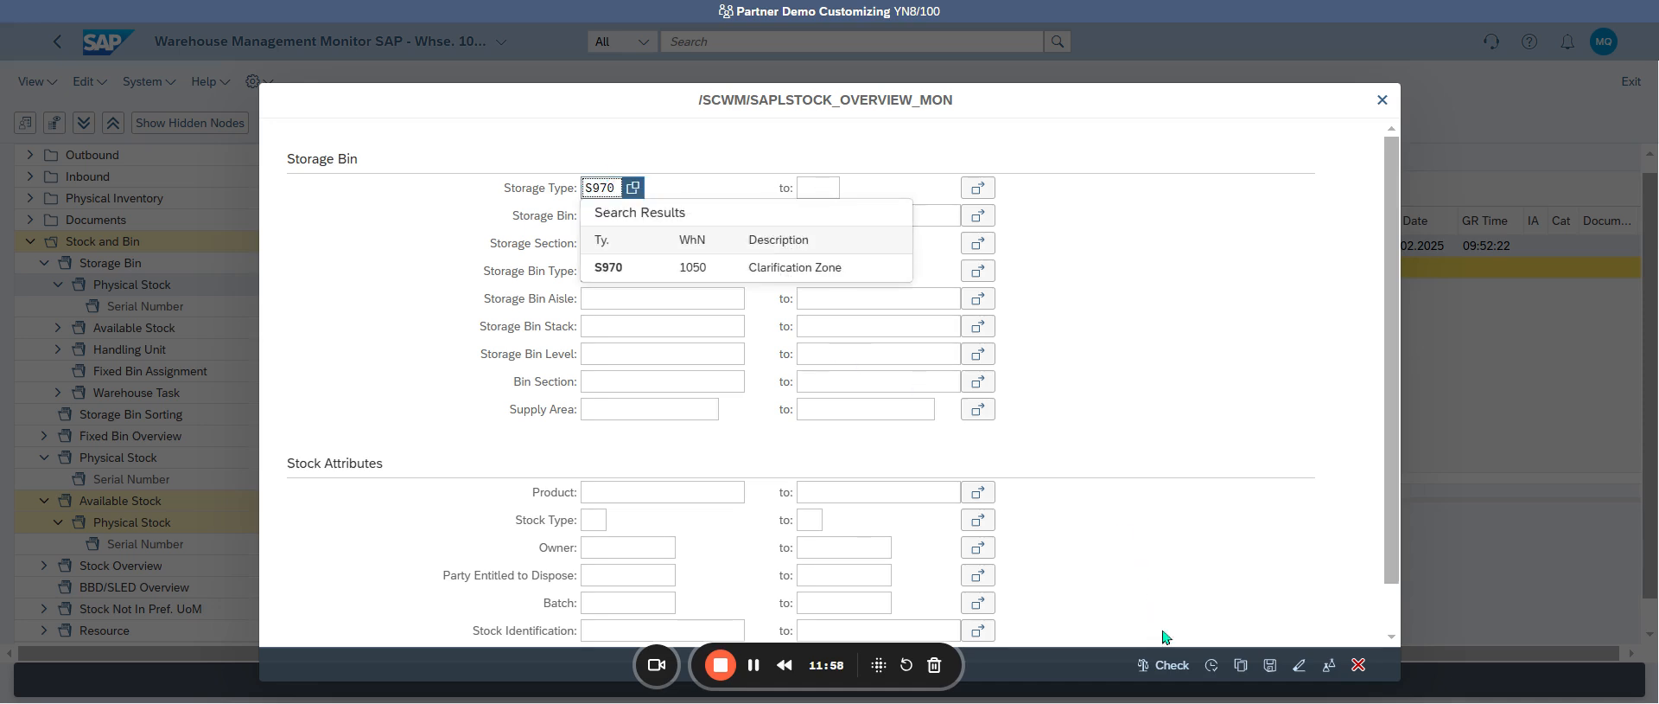
pyautogui.click(1213, 665)
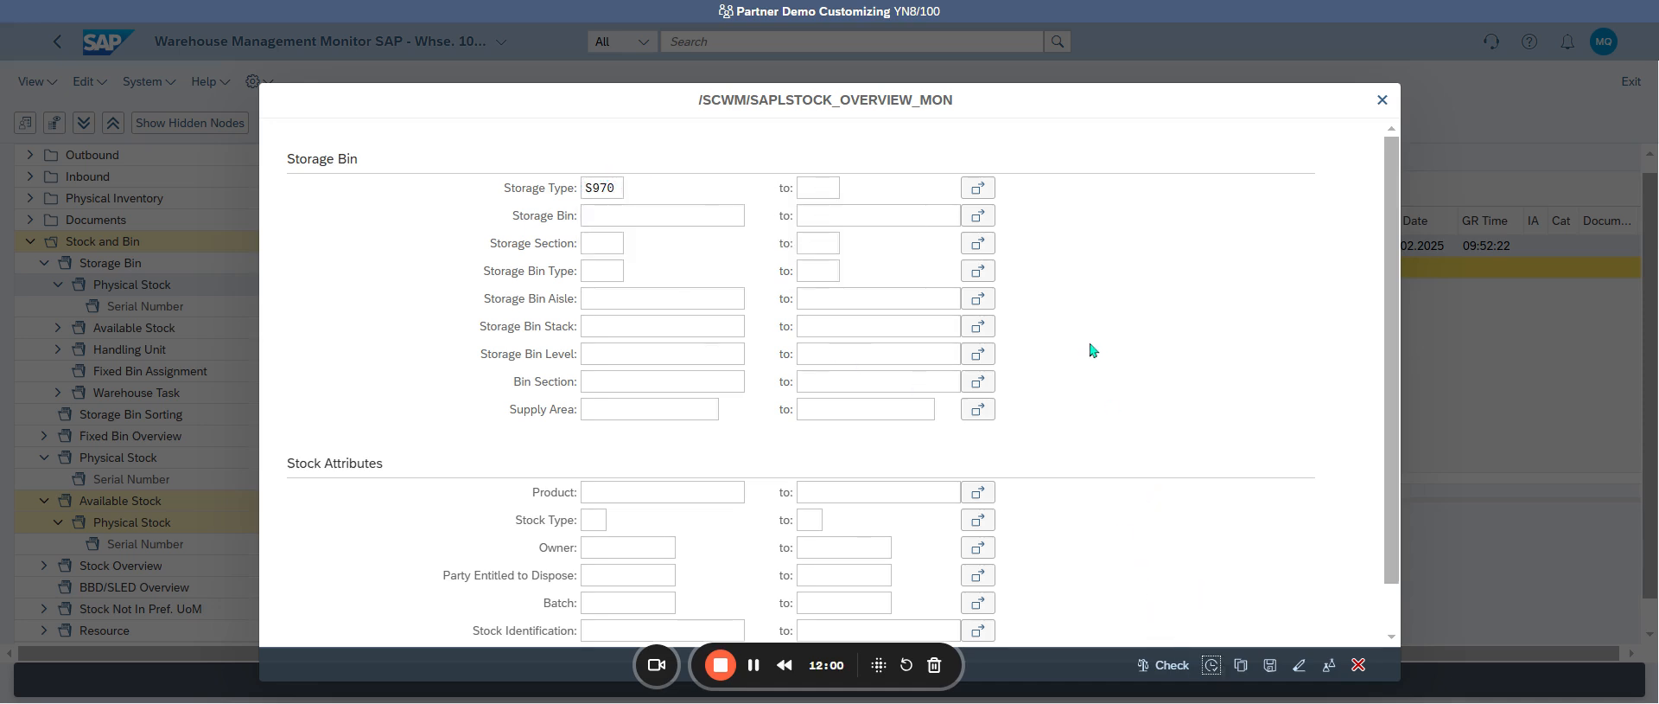
# Step: Select product 440's line in the S970 physical stock list, query its serial numbers and look through the stock change actions
pyautogui.scroll(-5, 636, 339)
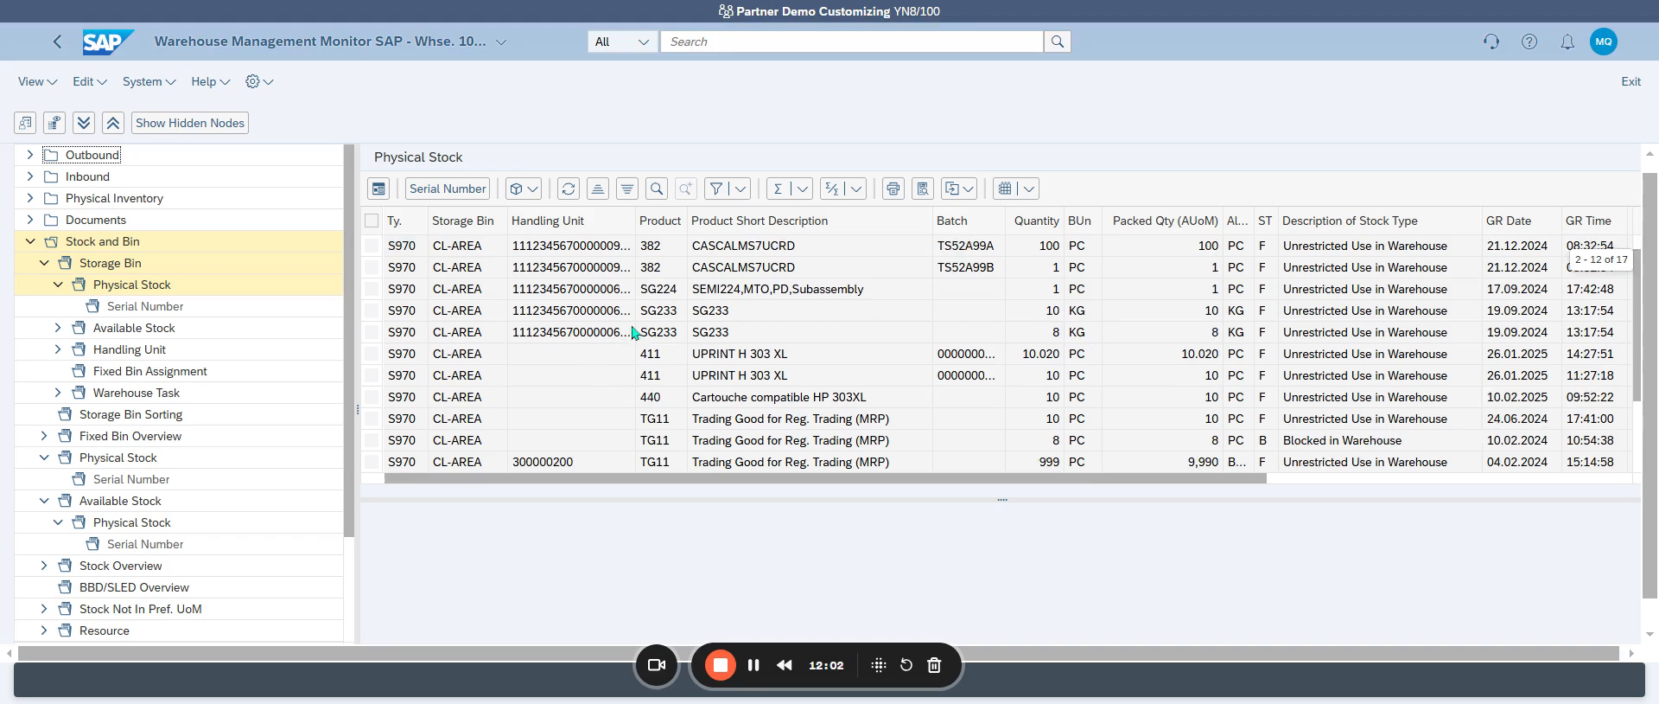
pyautogui.scroll(5, 730, 322)
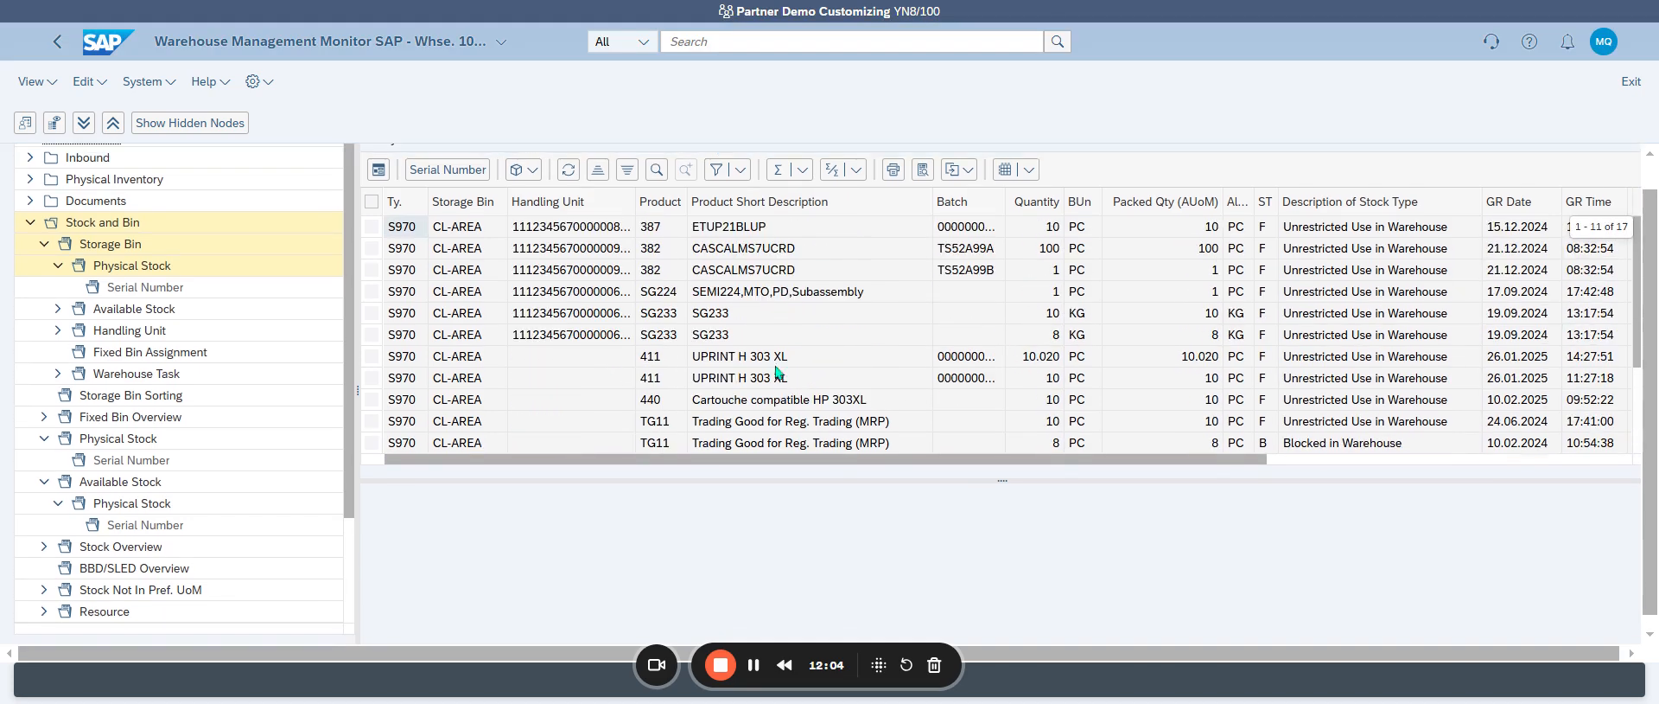
pyautogui.scroll(-5, 705, 370)
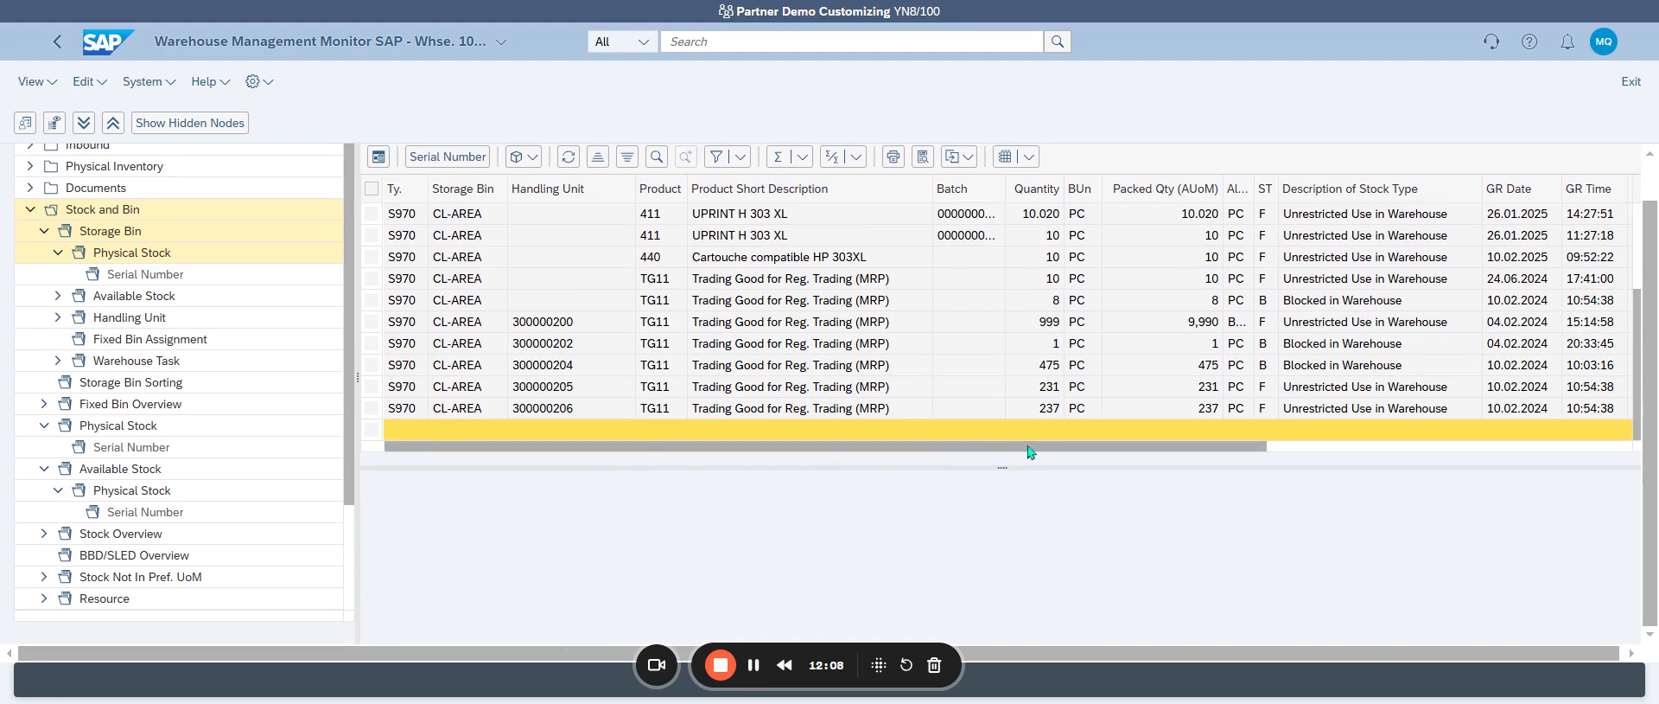
pyautogui.click(385, 258)
pyautogui.click(415, 262)
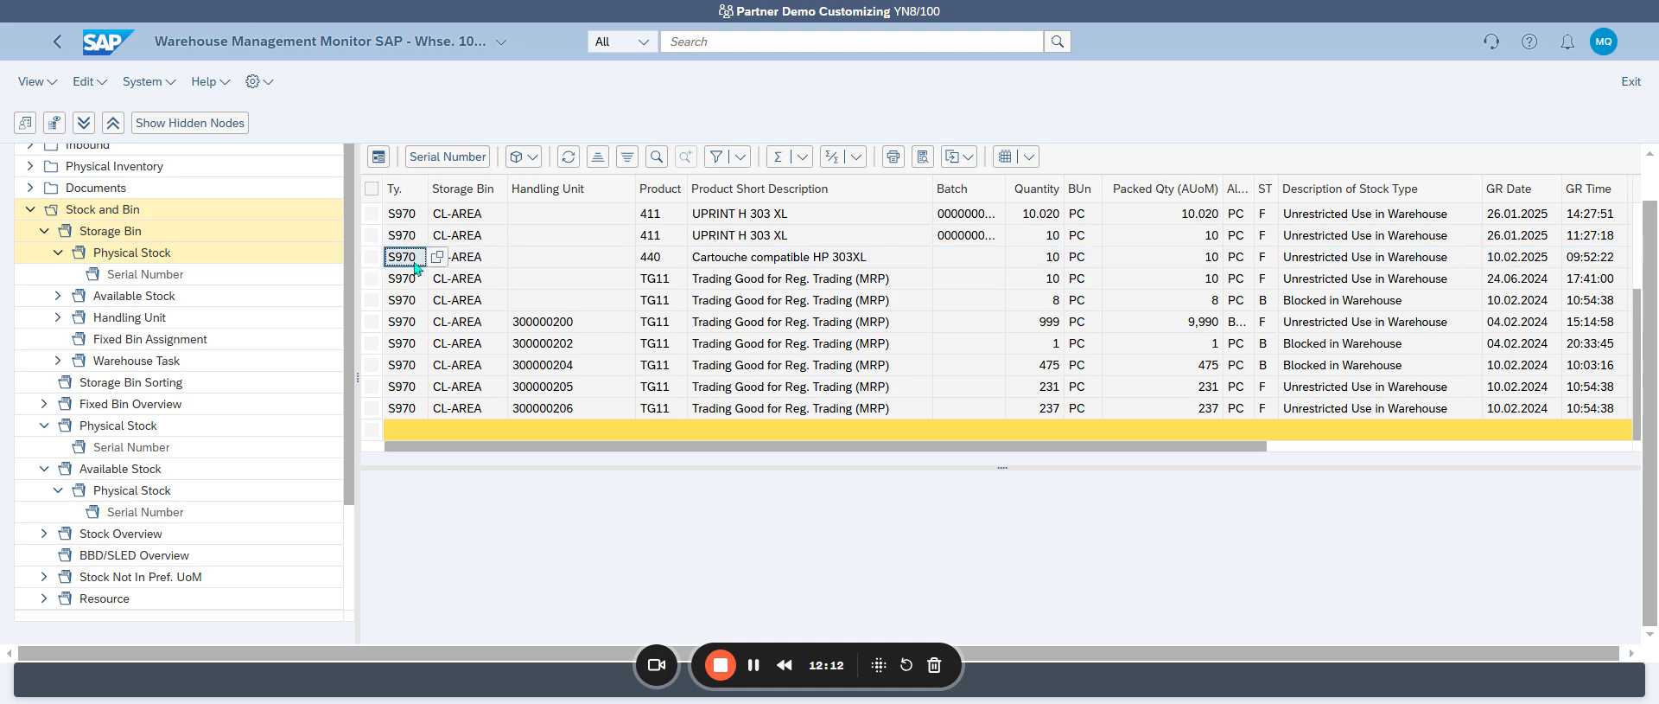
pyautogui.doubleClick(476, 263)
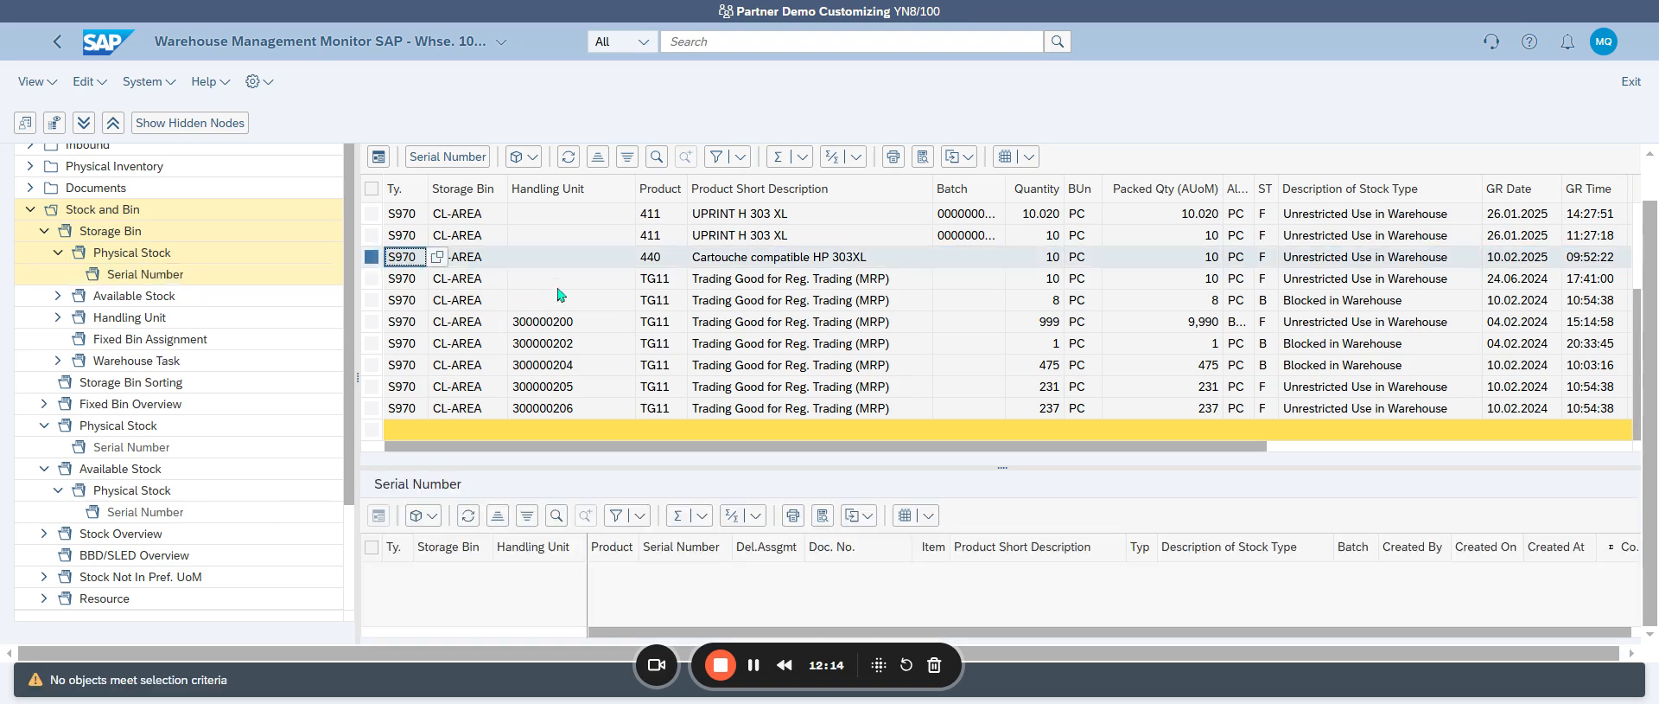
pyautogui.click(381, 261)
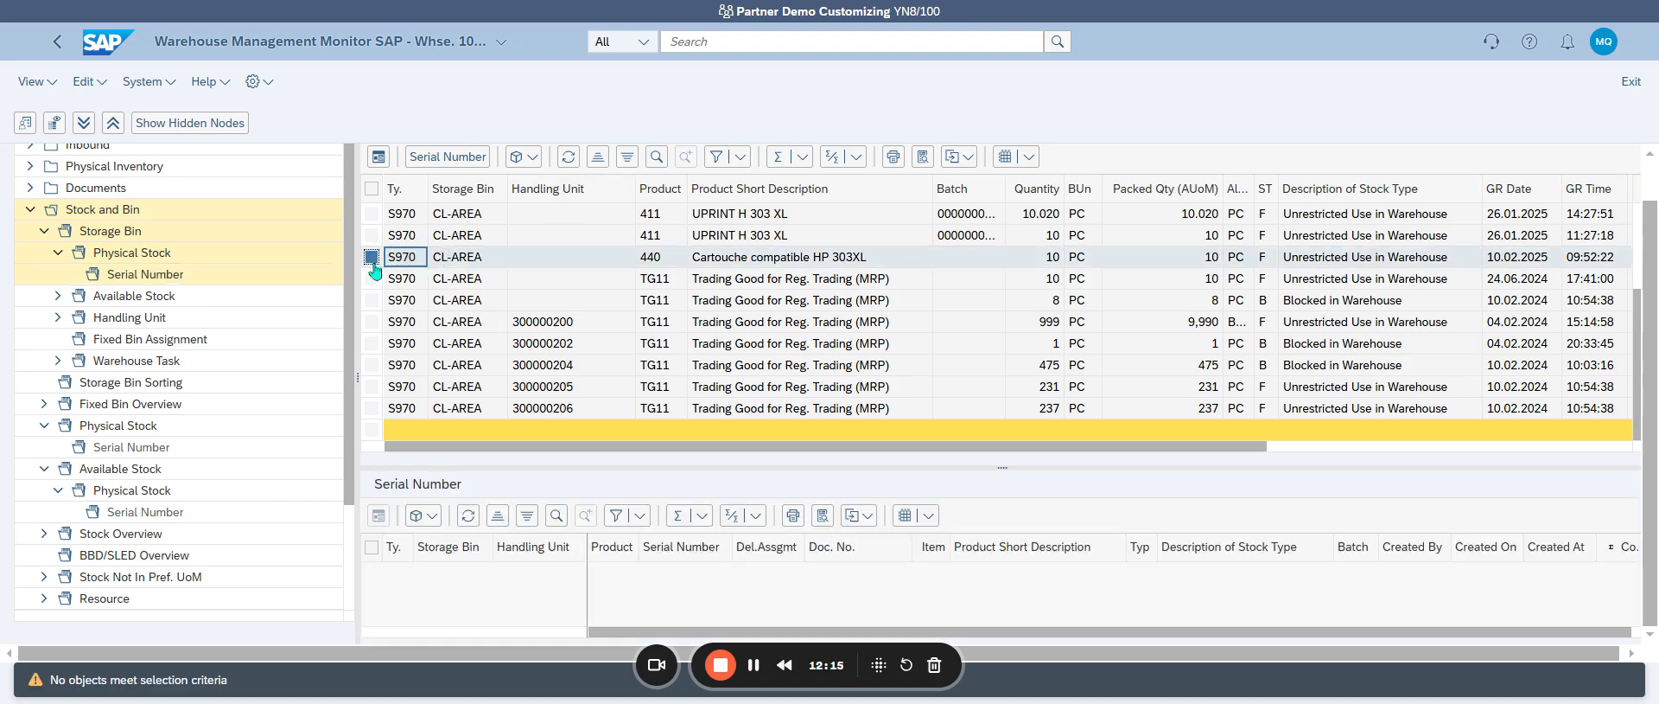
pyautogui.click(532, 157)
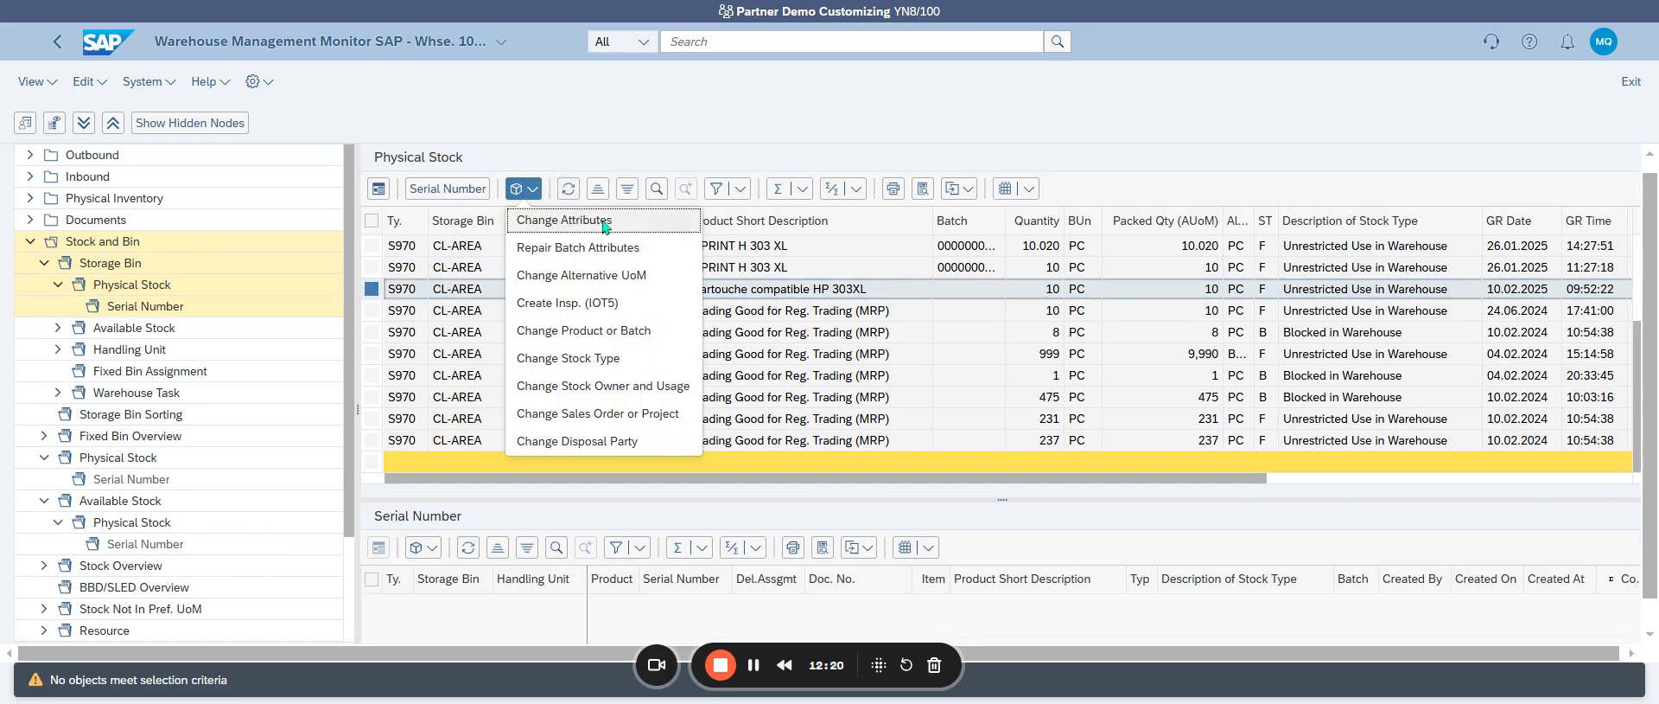
# Step: Collapse the Storage Bin and Available Stock nodes and look through the Physical Inventory, Inbound and Physical Stock nodes
pyautogui.click(46, 271)
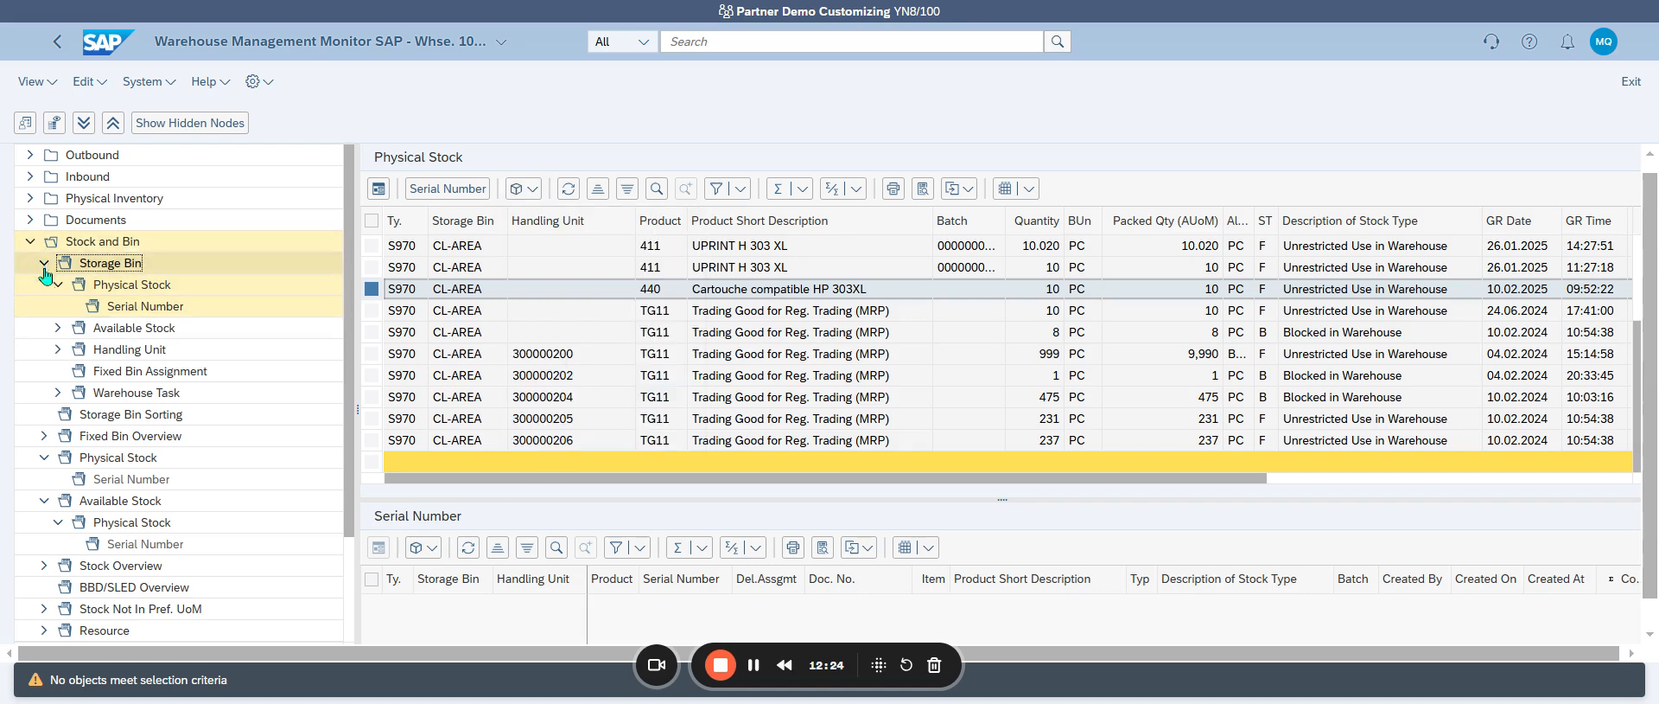
pyautogui.click(44, 263)
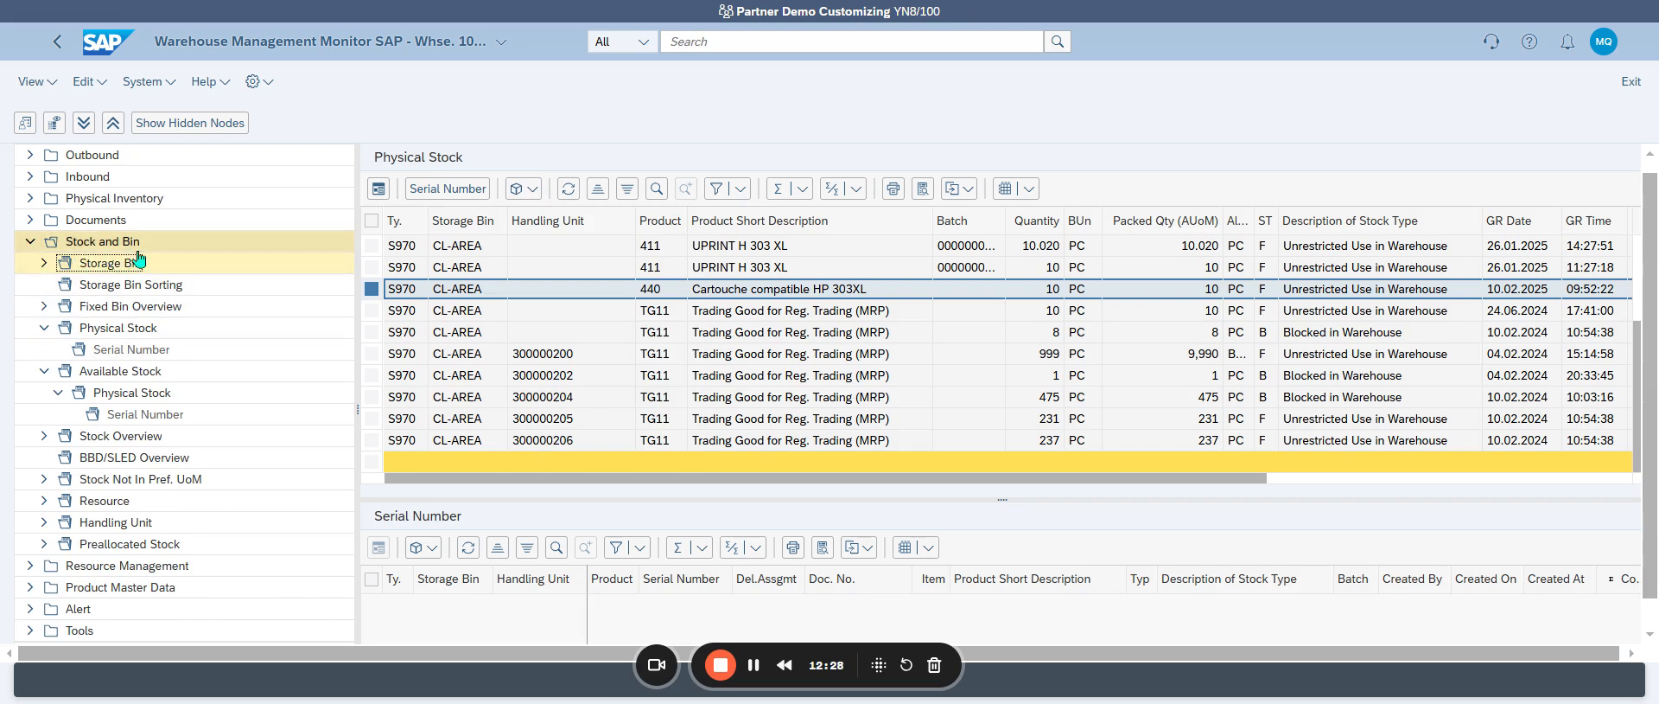
pyautogui.click(32, 200)
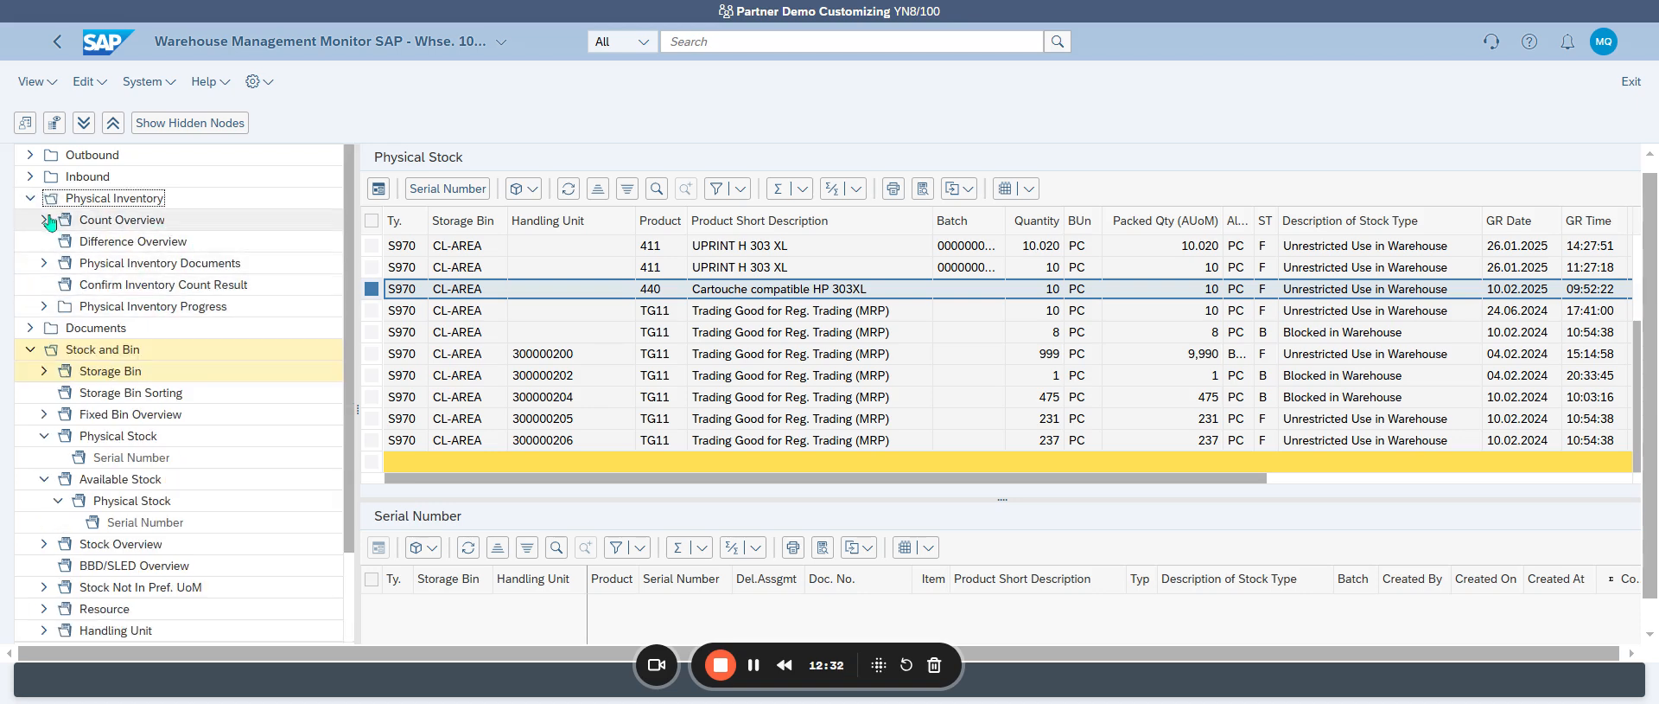
pyautogui.click(30, 198)
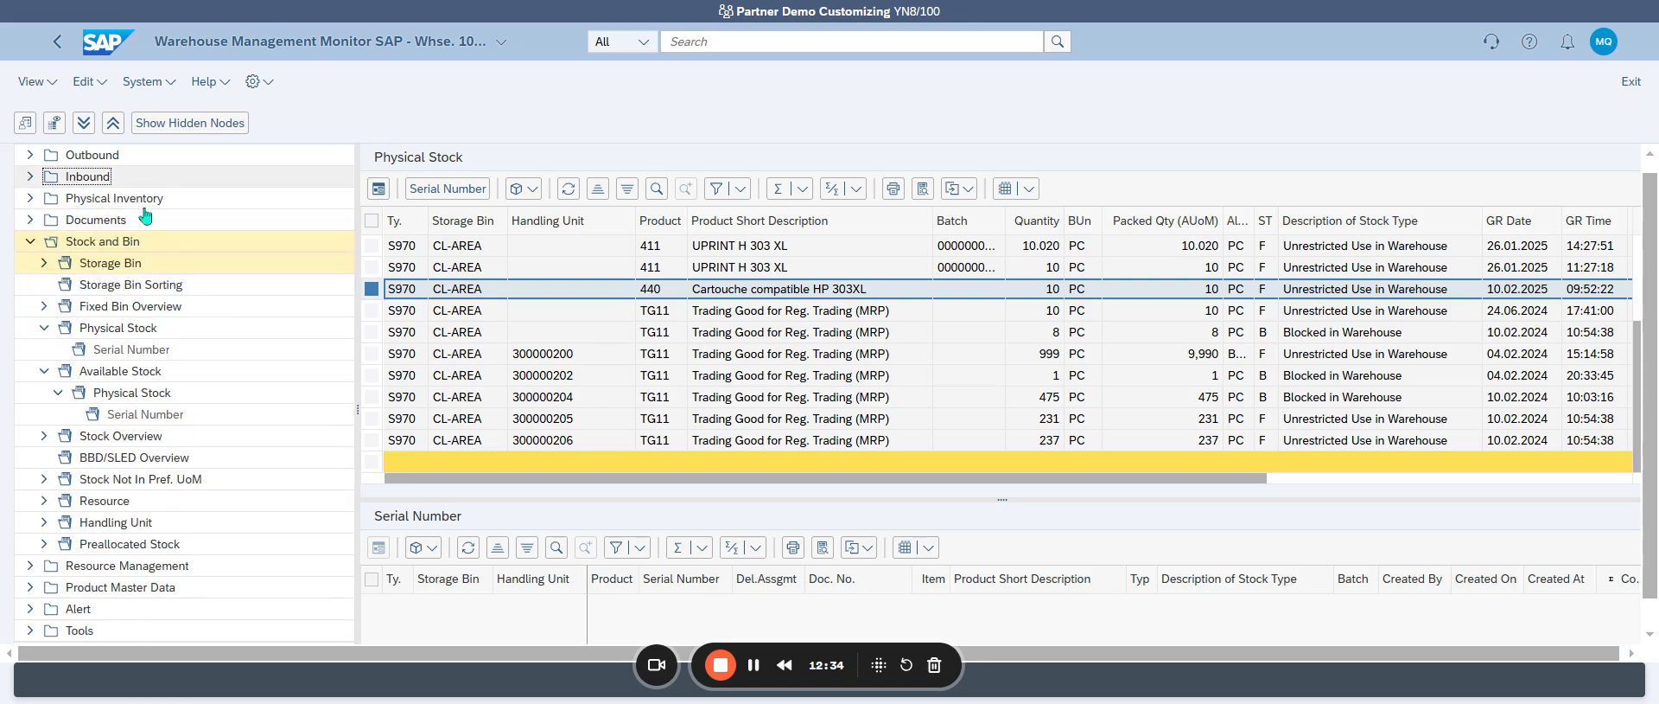
pyautogui.click(30, 176)
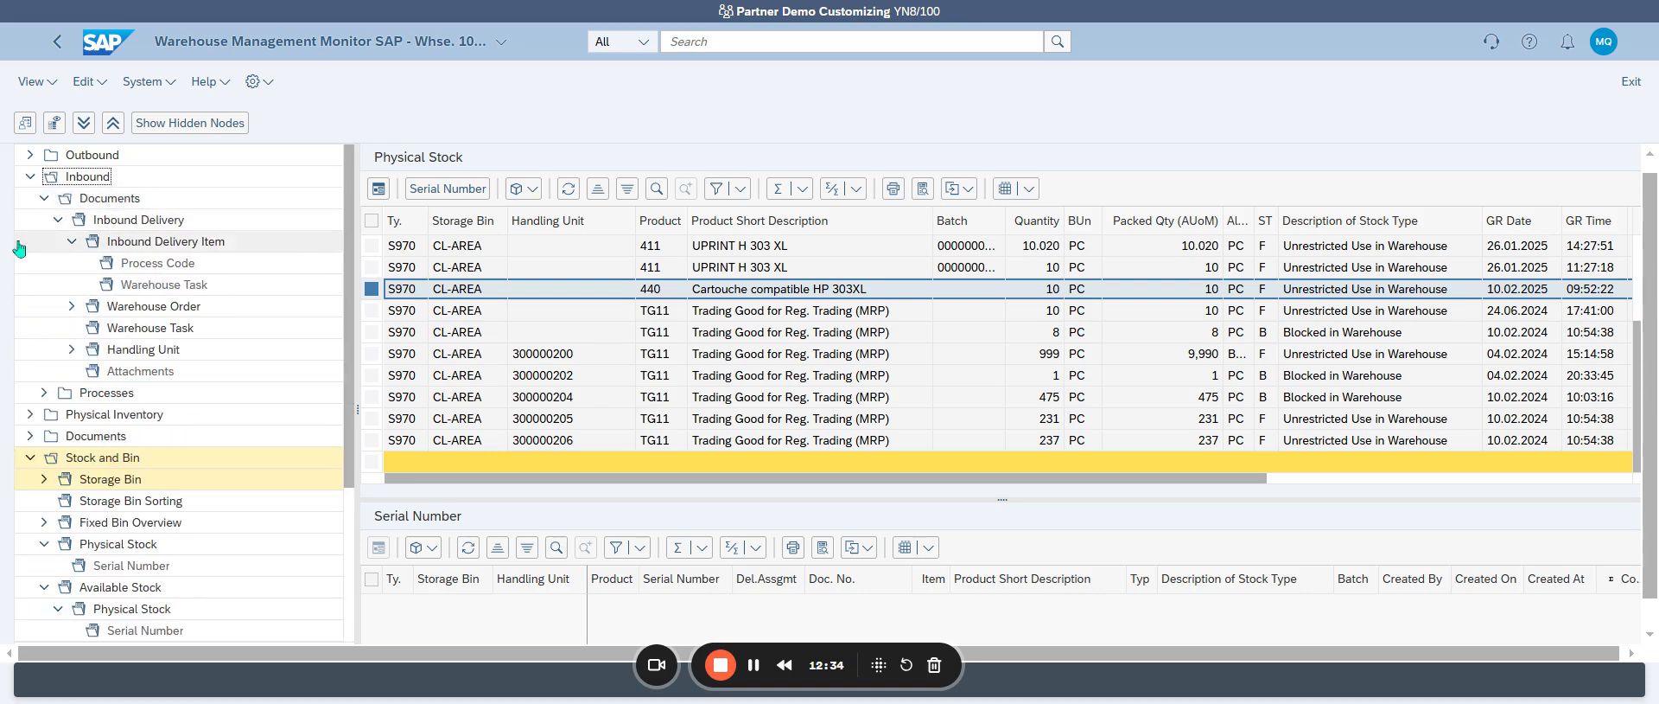
pyautogui.click(30, 176)
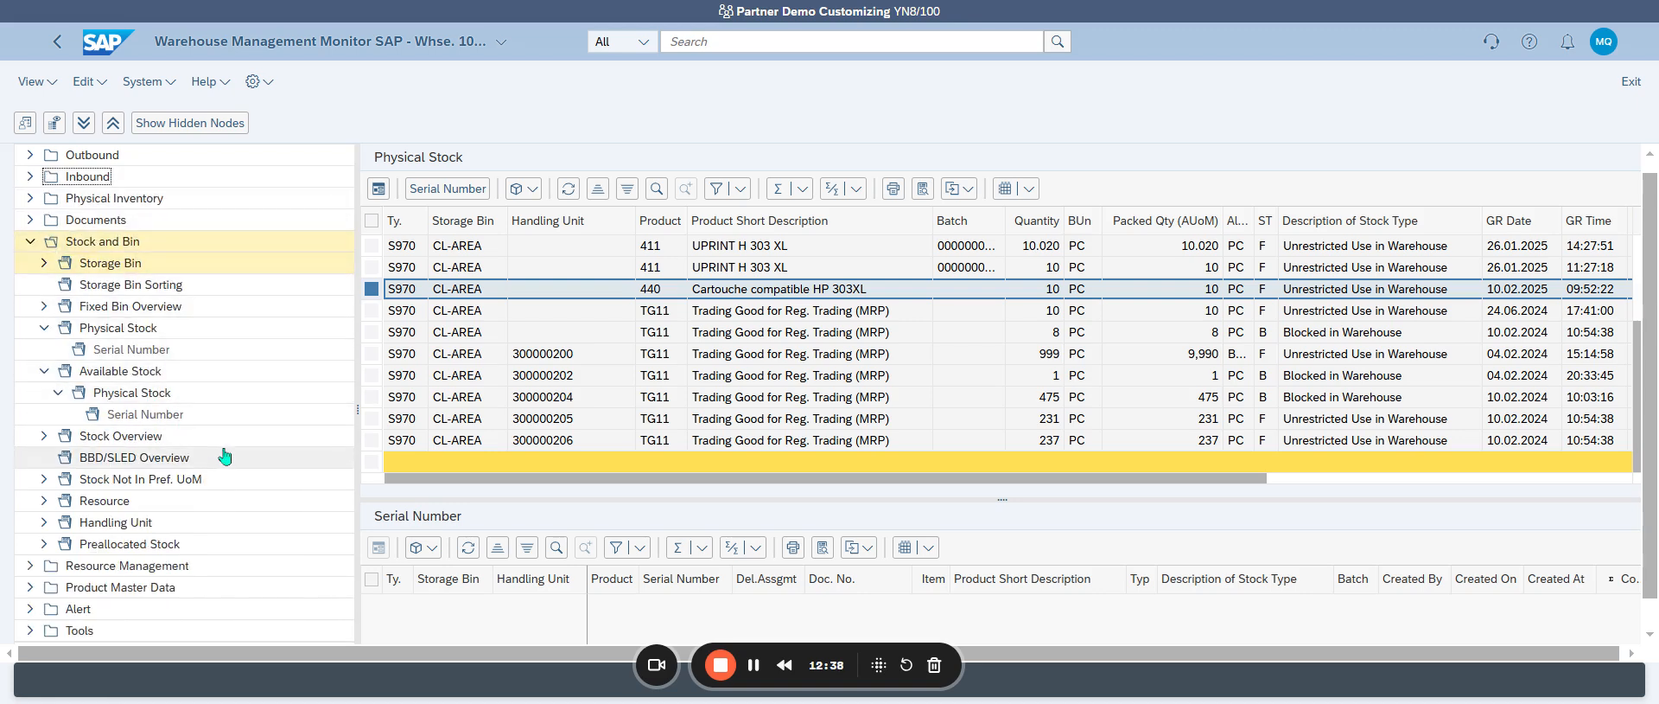
pyautogui.click(44, 327)
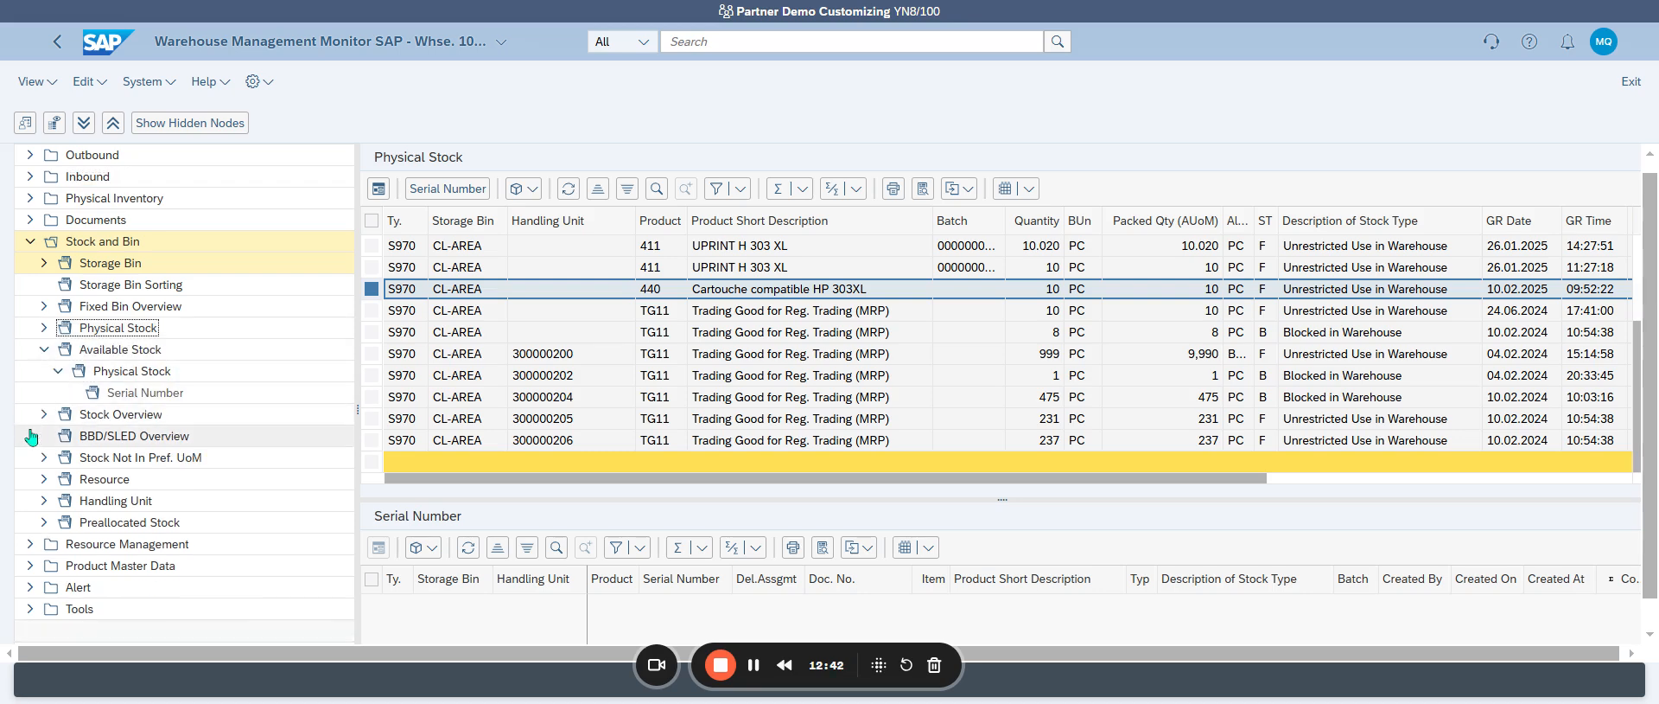
pyautogui.click(44, 349)
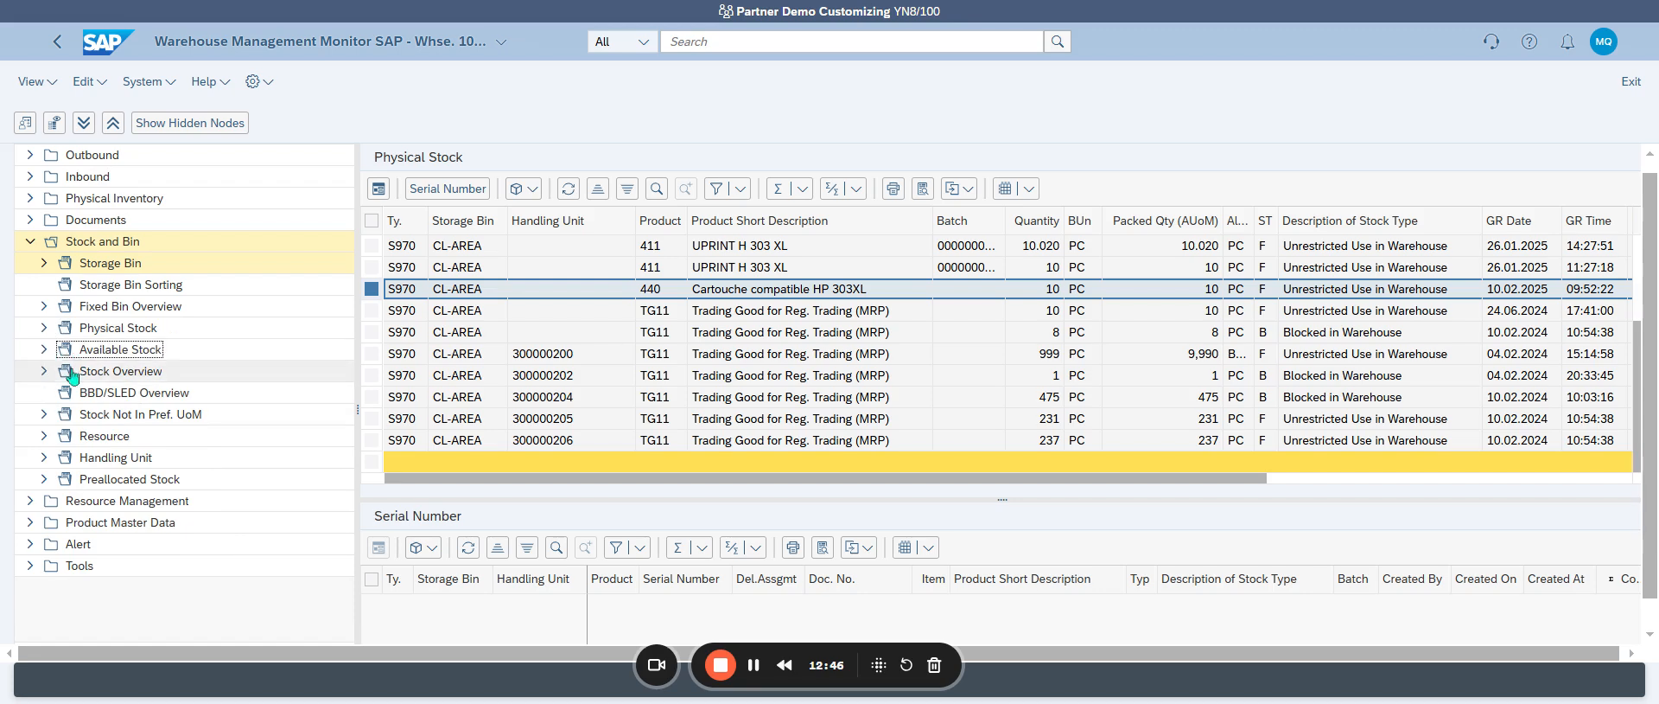
pyautogui.click(43, 330)
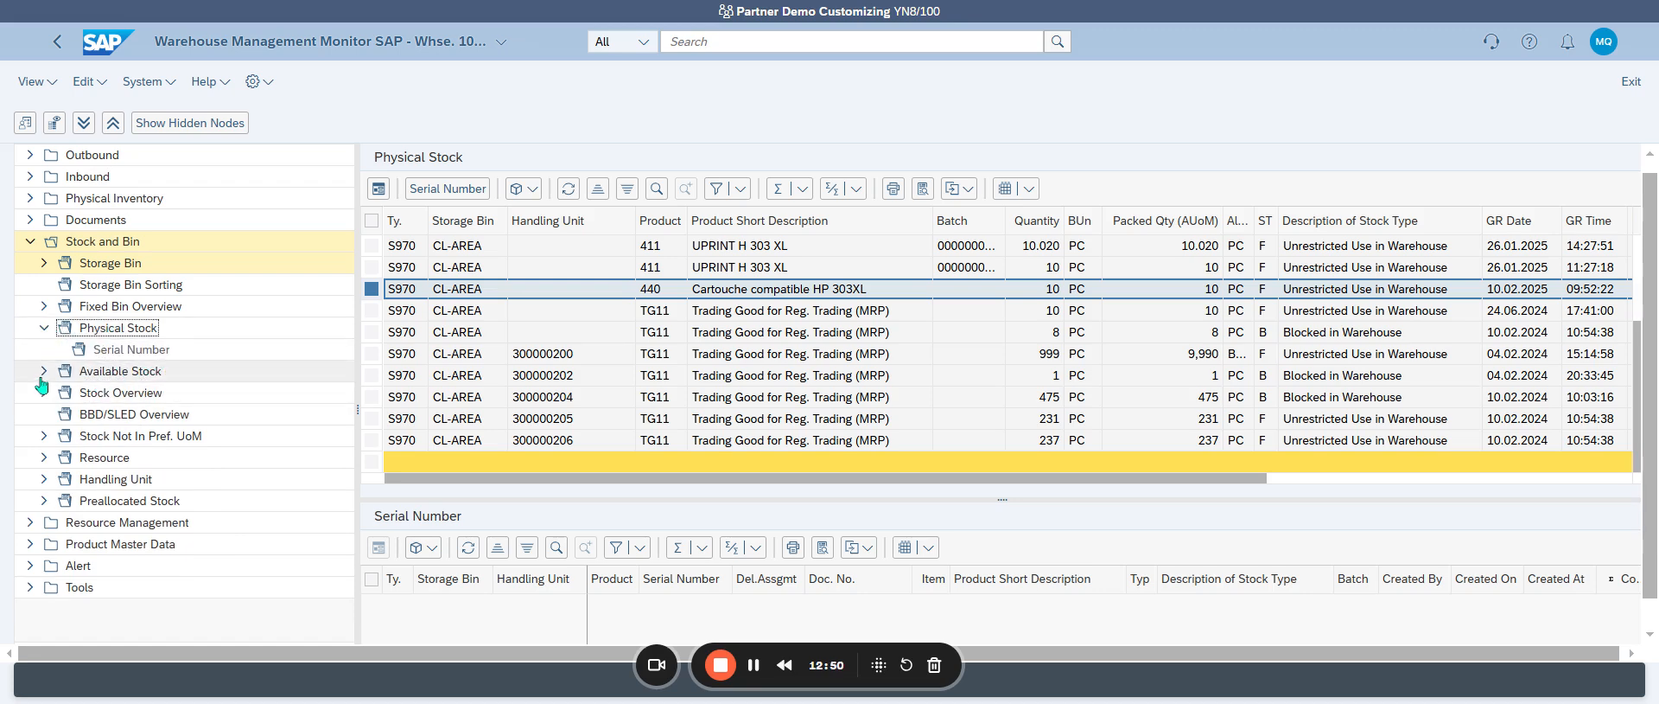
# Step: Expand Storage Bin and run its Available Stock query for storage type S970 and product 440
pyautogui.click(61, 267)
pyautogui.click(152, 330)
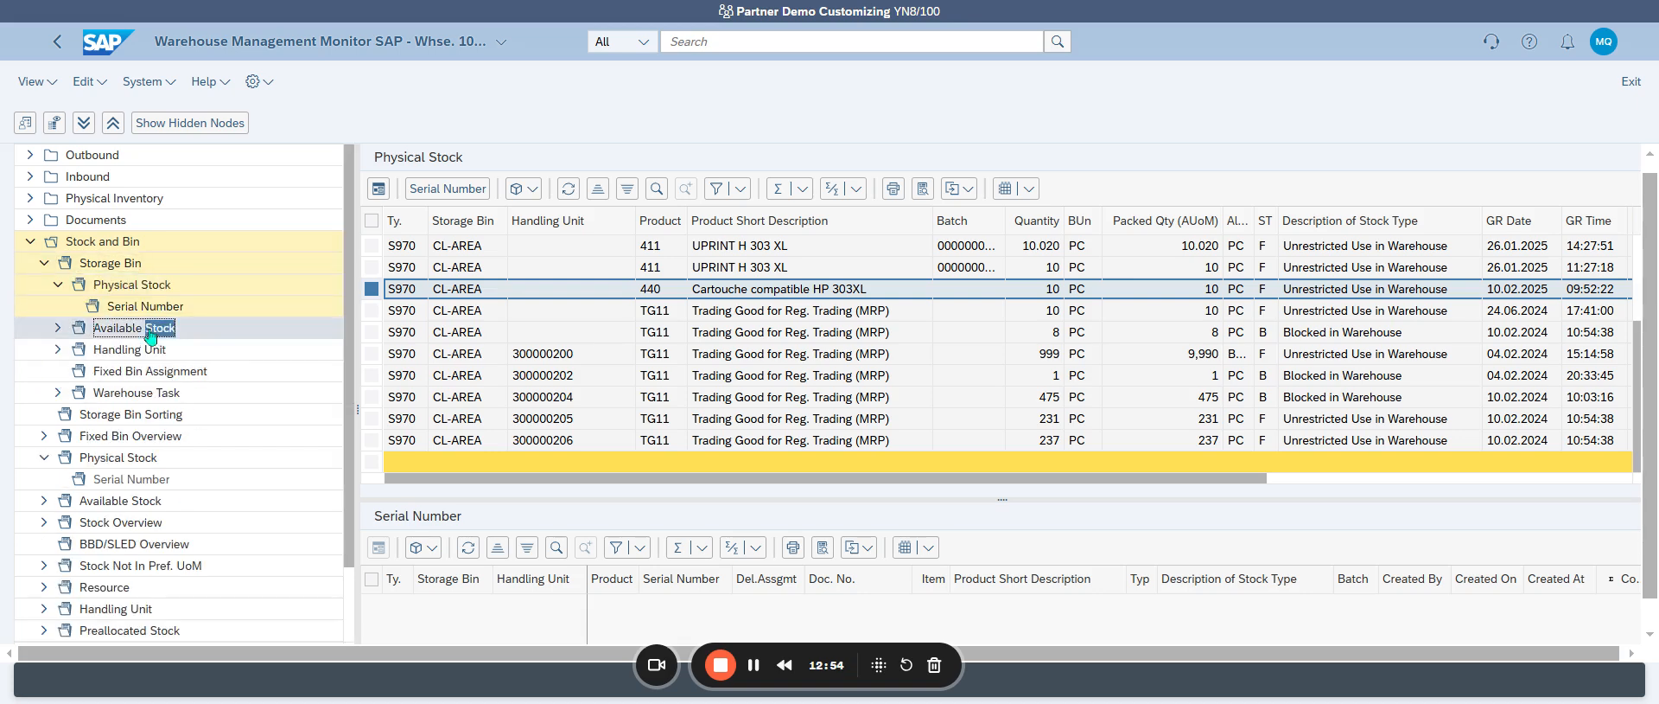
pyautogui.doubleClick(153, 330)
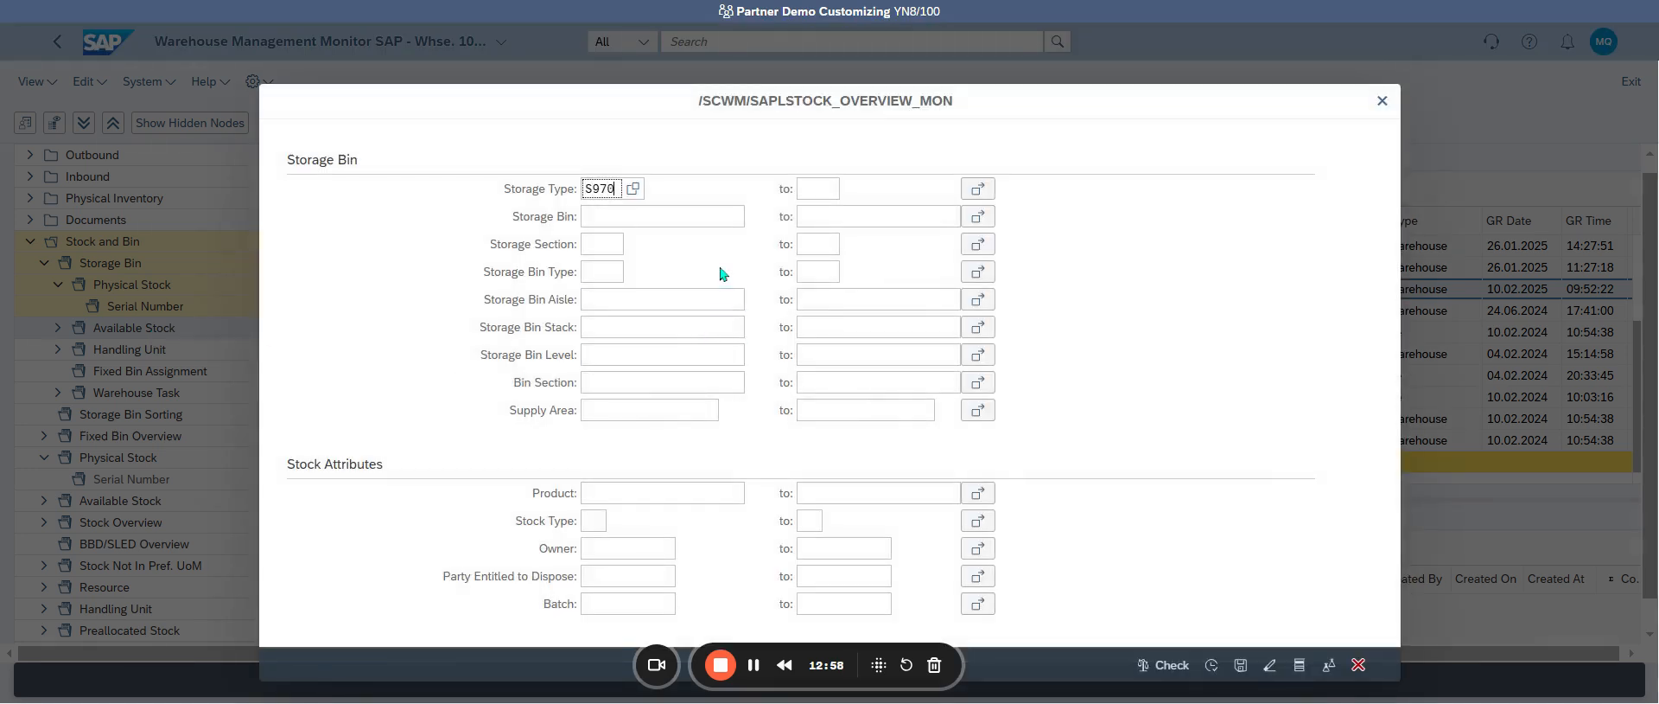
pyautogui.click(665, 493)
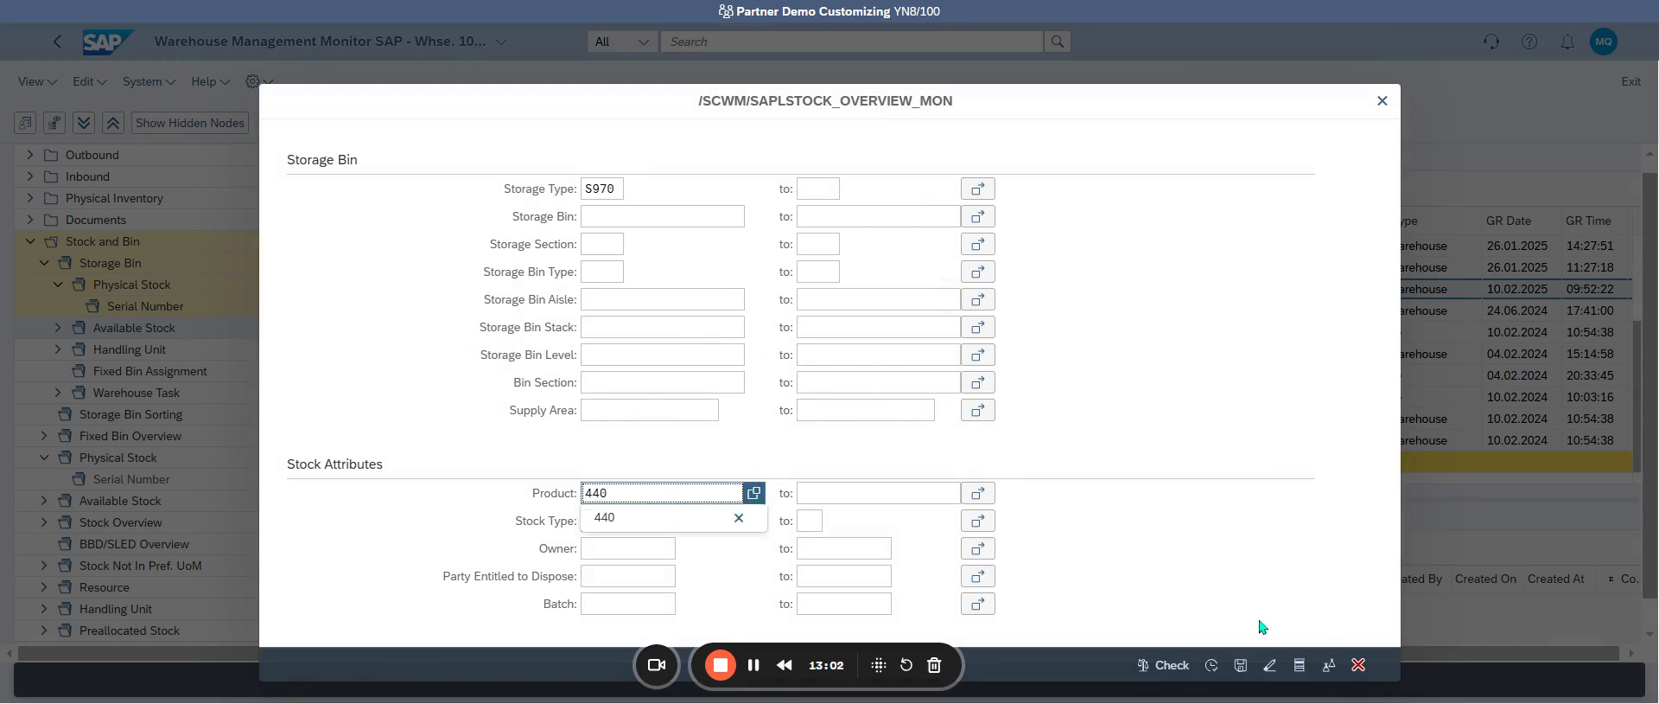
pyautogui.click(1211, 664)
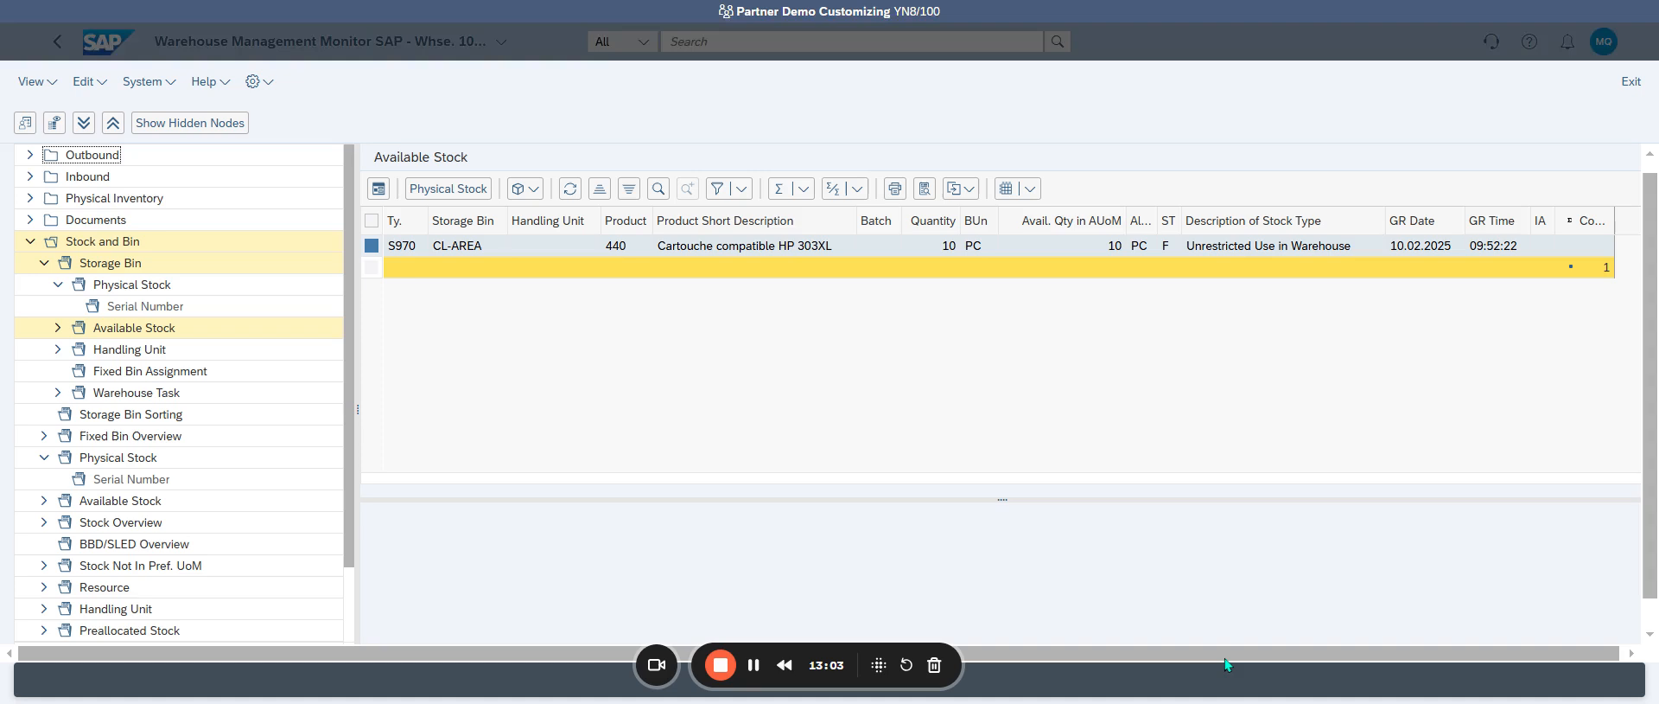
# Step: Start a warehouse task for product 440's stock in CL-AREA with warehouse process type S999, Warehouse Supervision
pyautogui.click(393, 250)
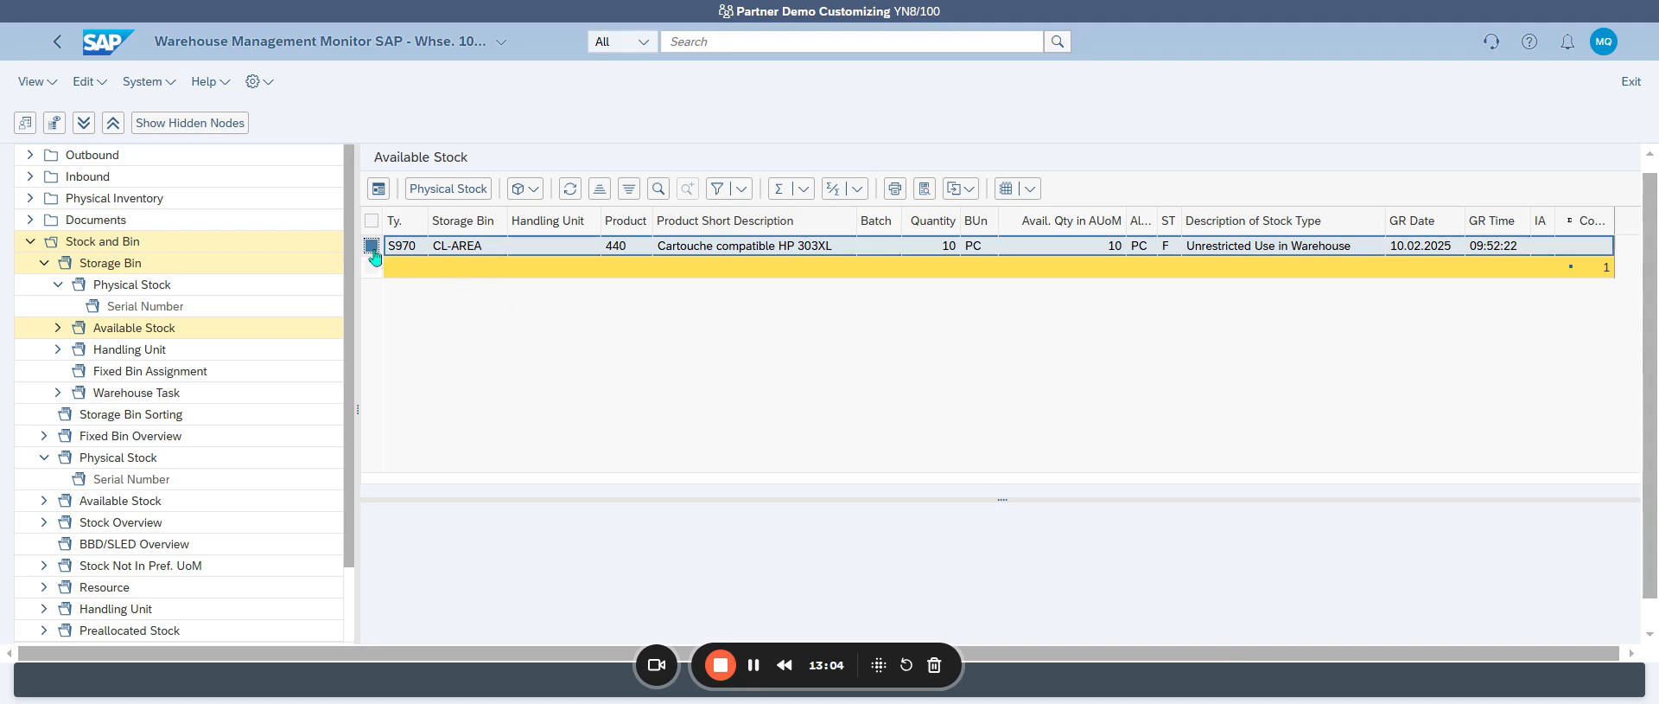
pyautogui.click(535, 191)
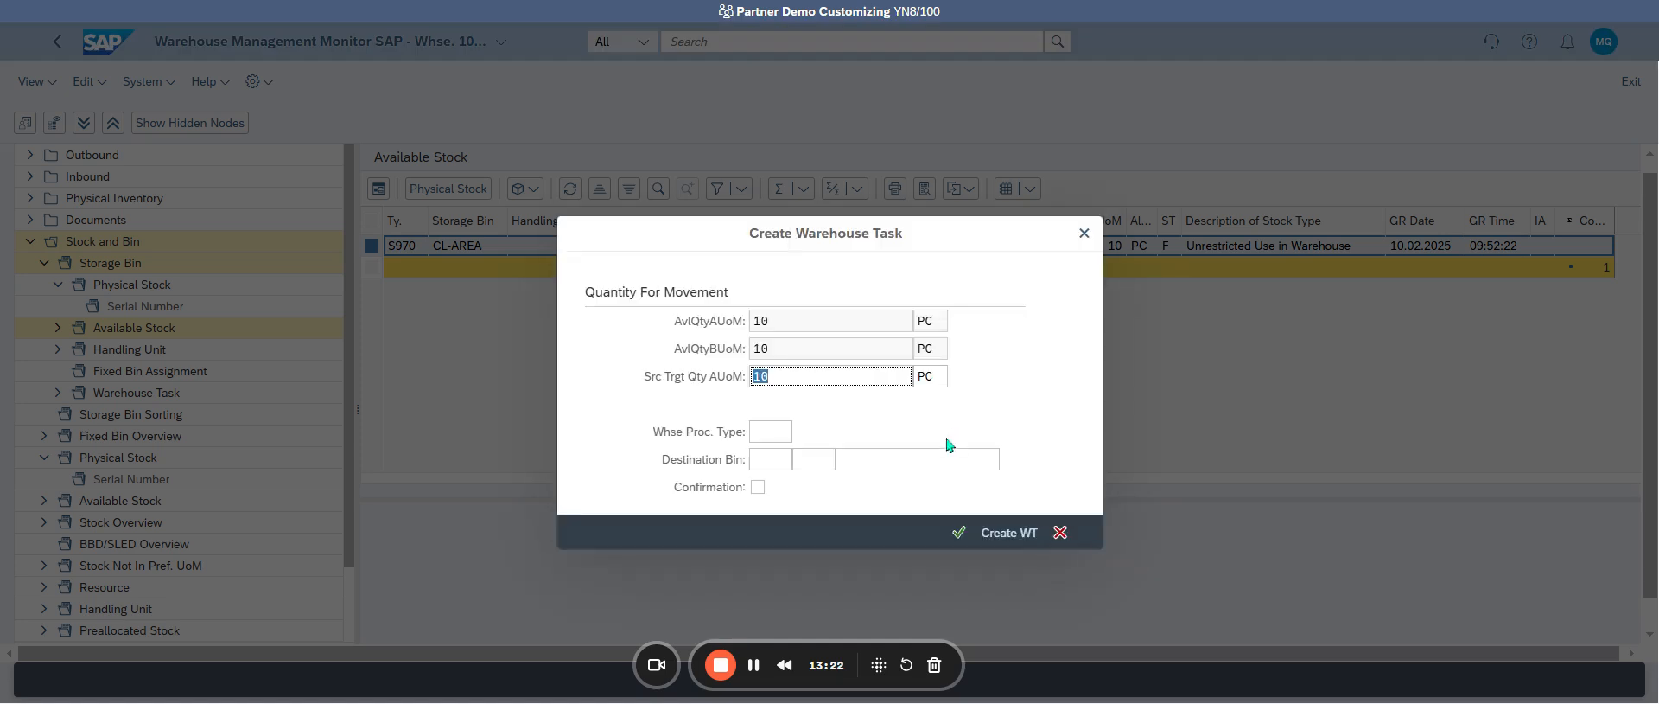
pyautogui.click(769, 431)
pyautogui.click(803, 431)
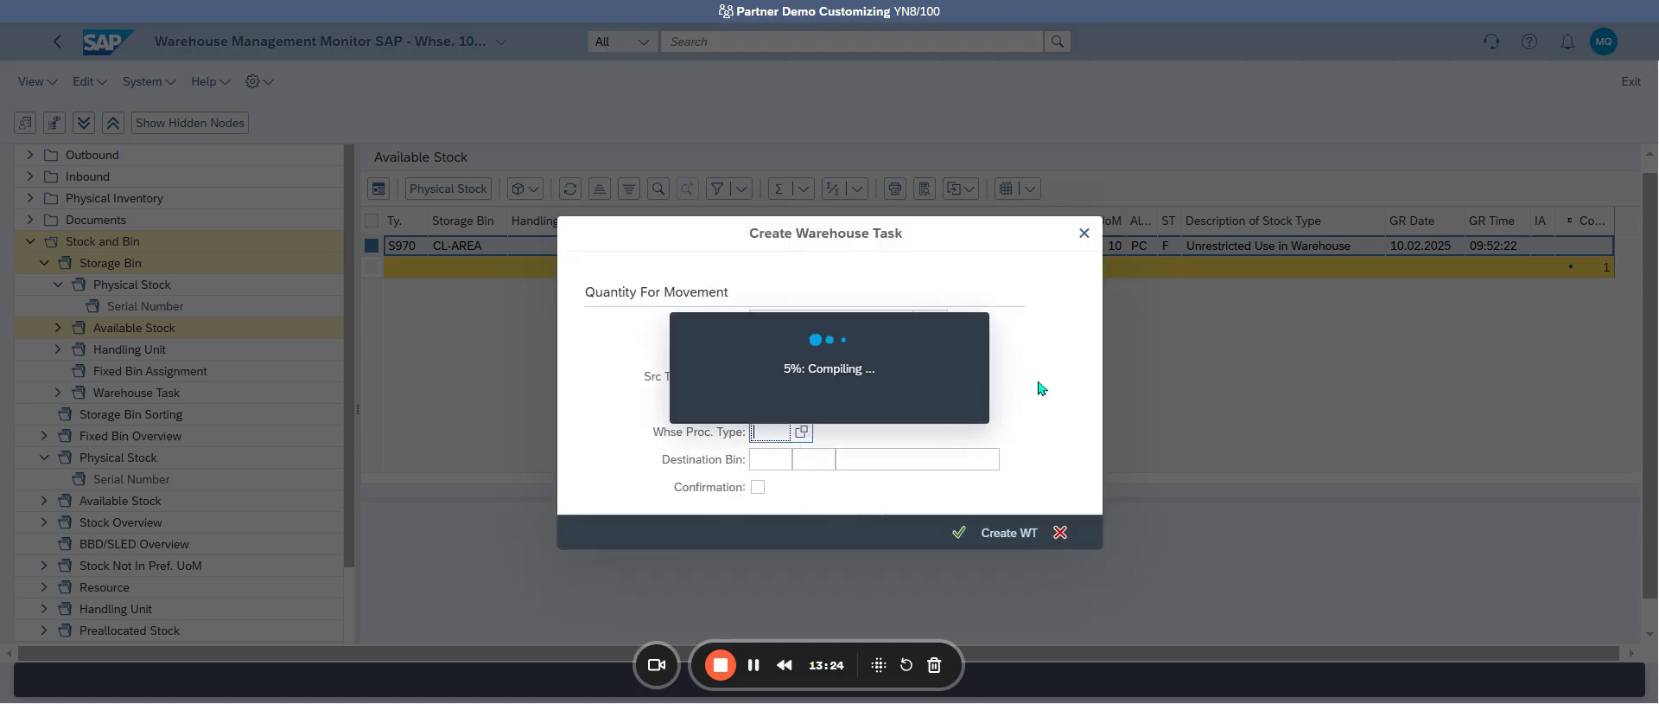
pyautogui.scroll(-4, 649, 441)
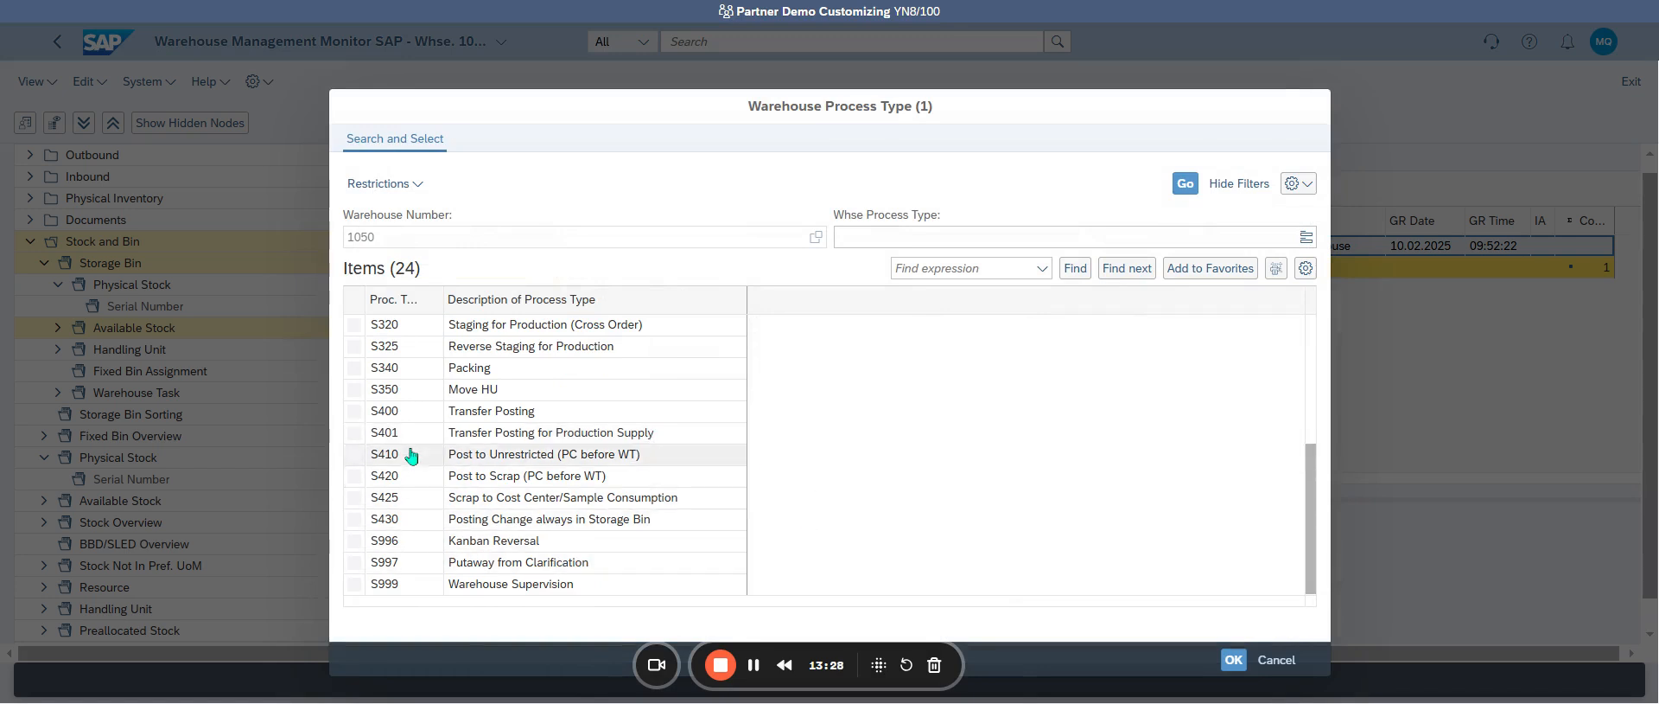
pyautogui.click(470, 584)
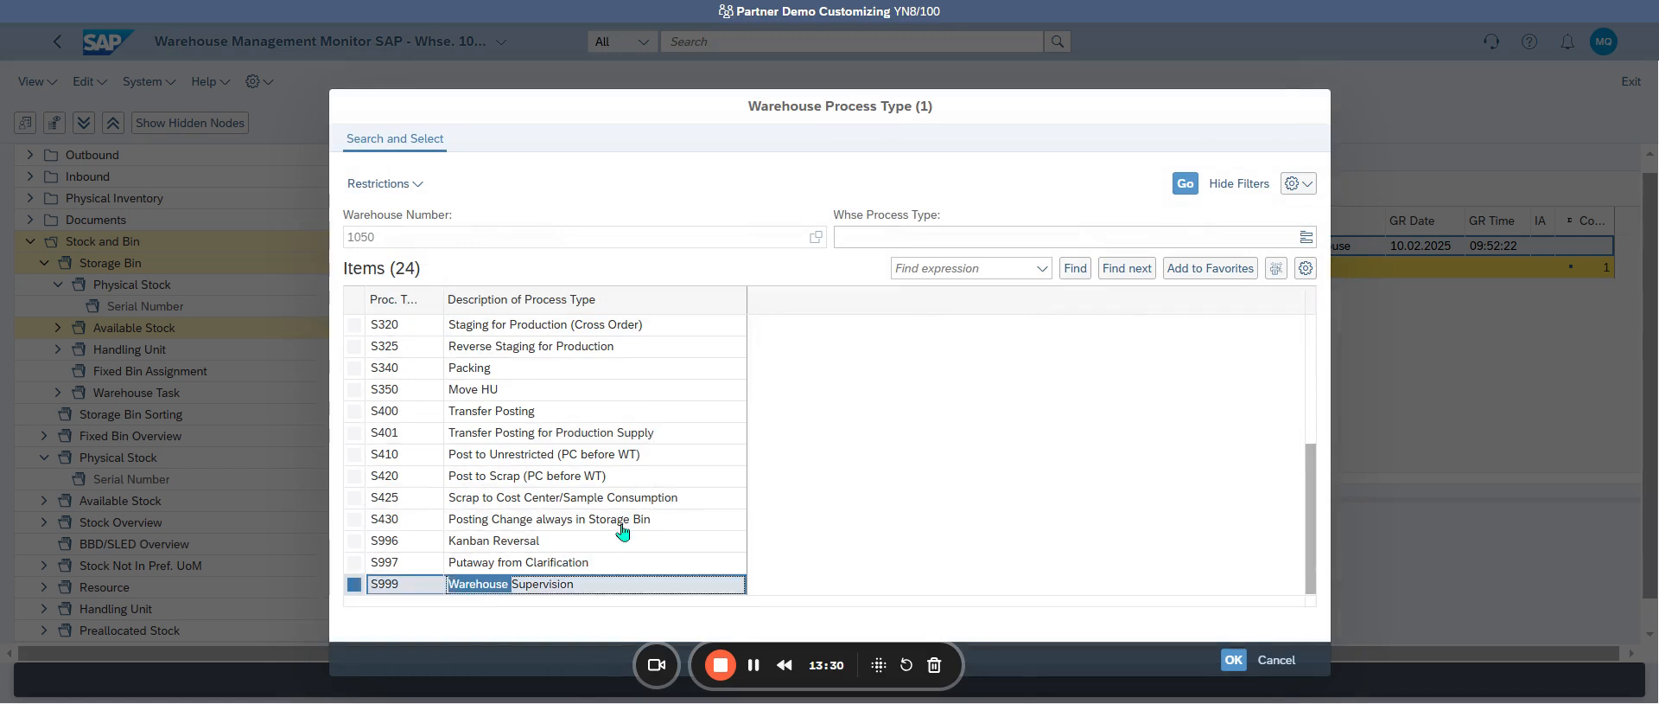
# Step: Set the task's destination to storage type ZF01 and bin SF01-01-01
pyautogui.click(778, 459)
pyautogui.click(799, 459)
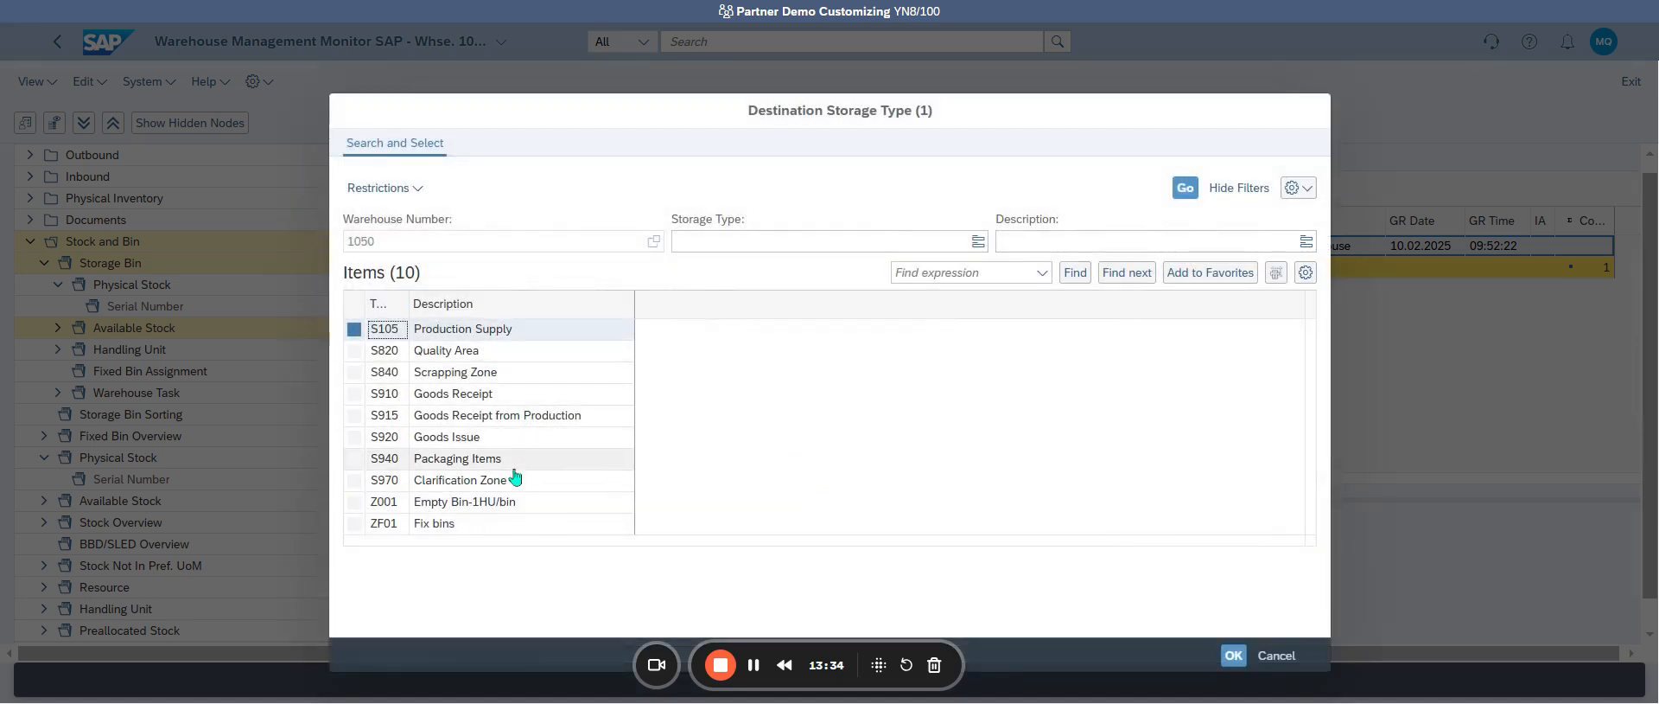
pyautogui.click(453, 525)
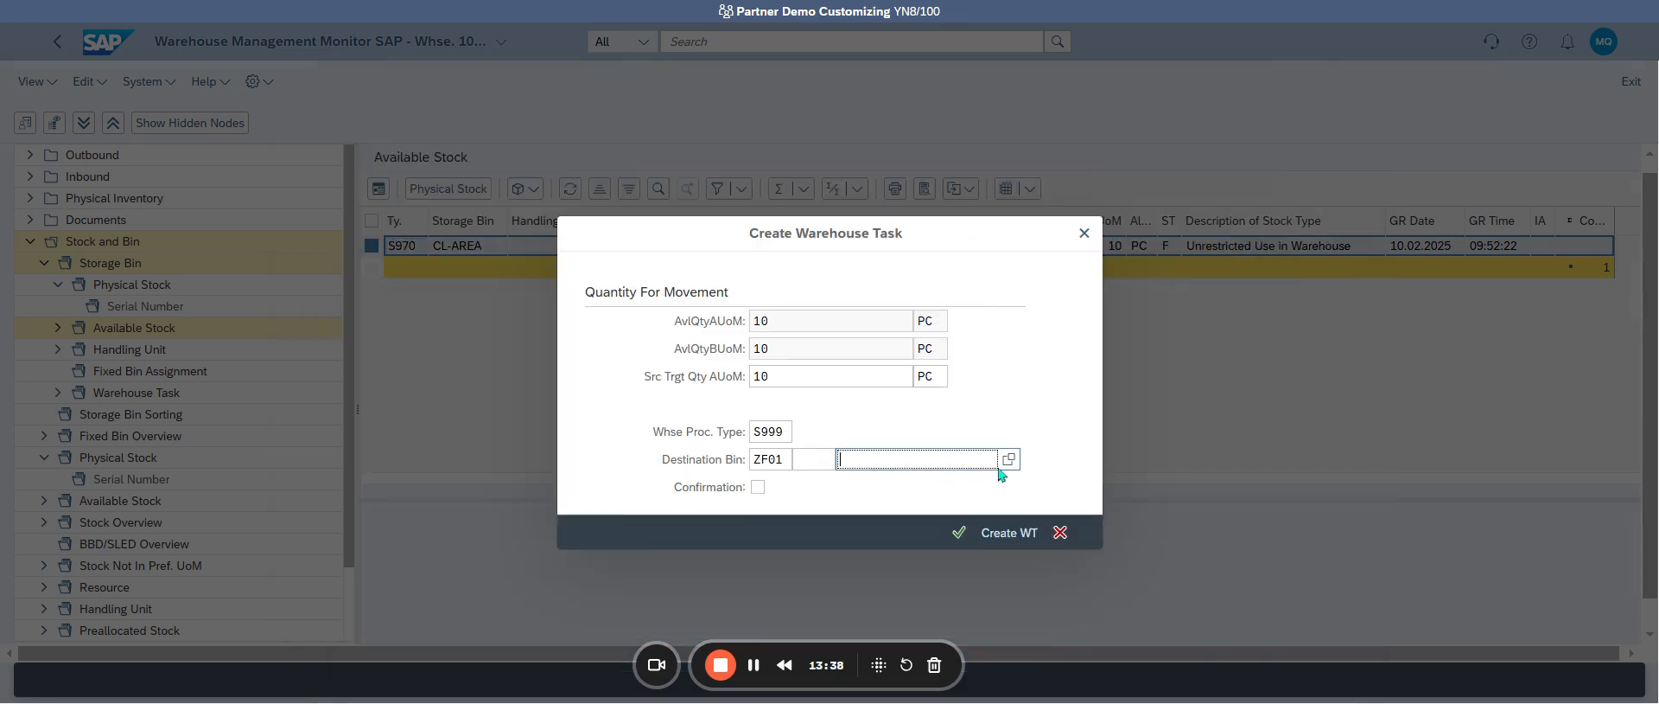
pyautogui.click(1009, 460)
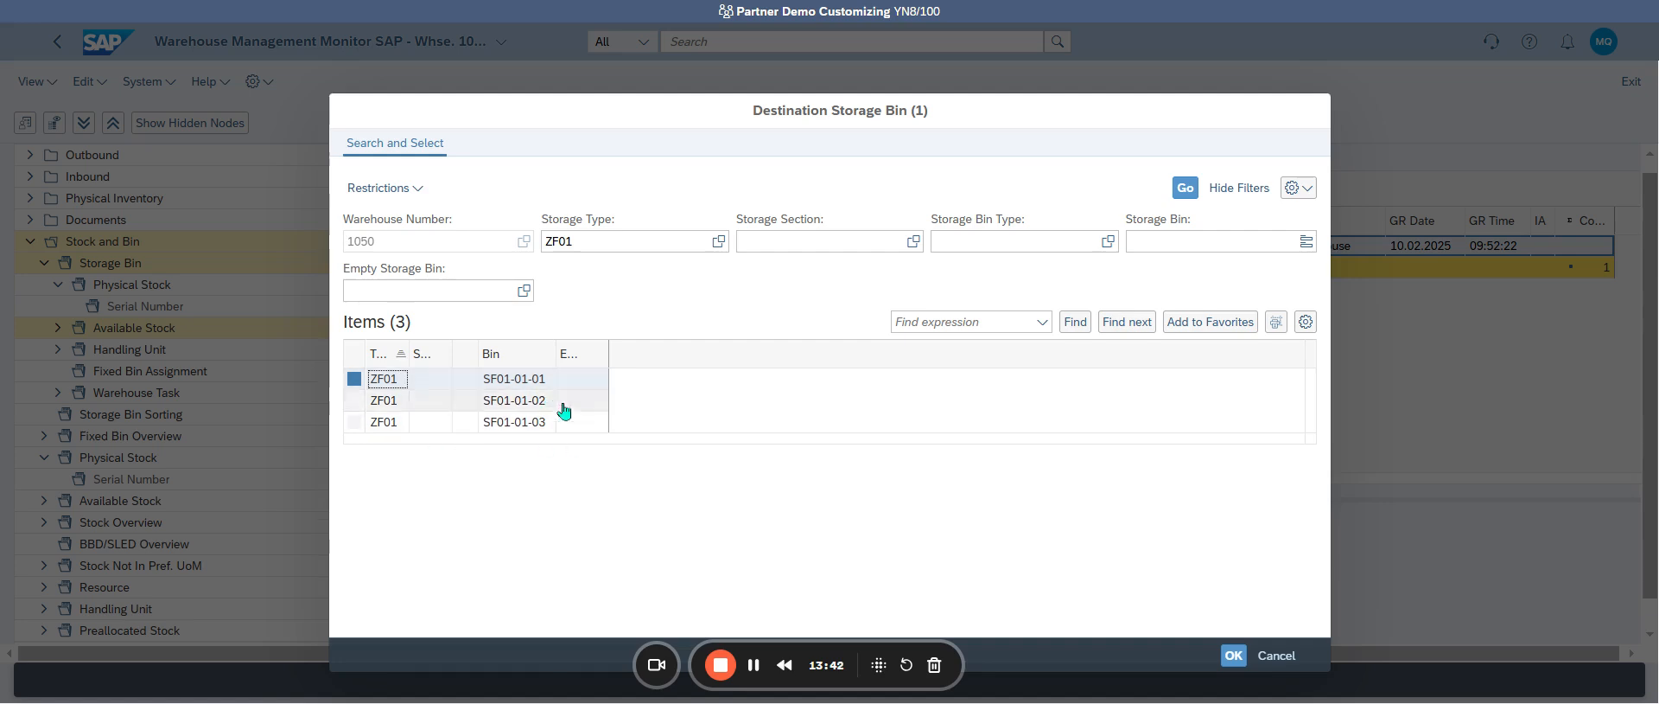
pyautogui.doubleClick(525, 384)
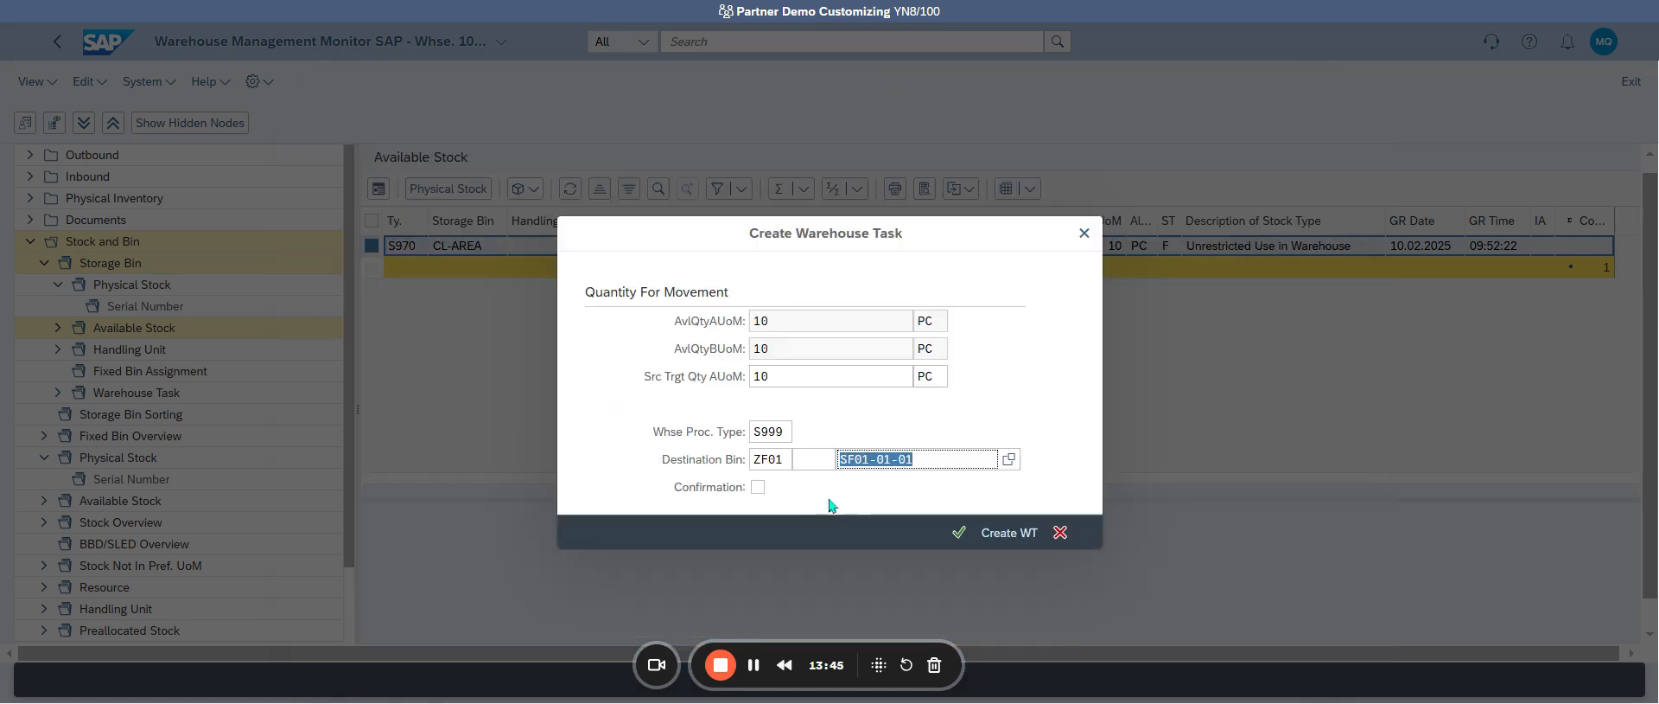
# Step: Create the warehouse task with immediate confirmation and close the log
pyautogui.click(758, 487)
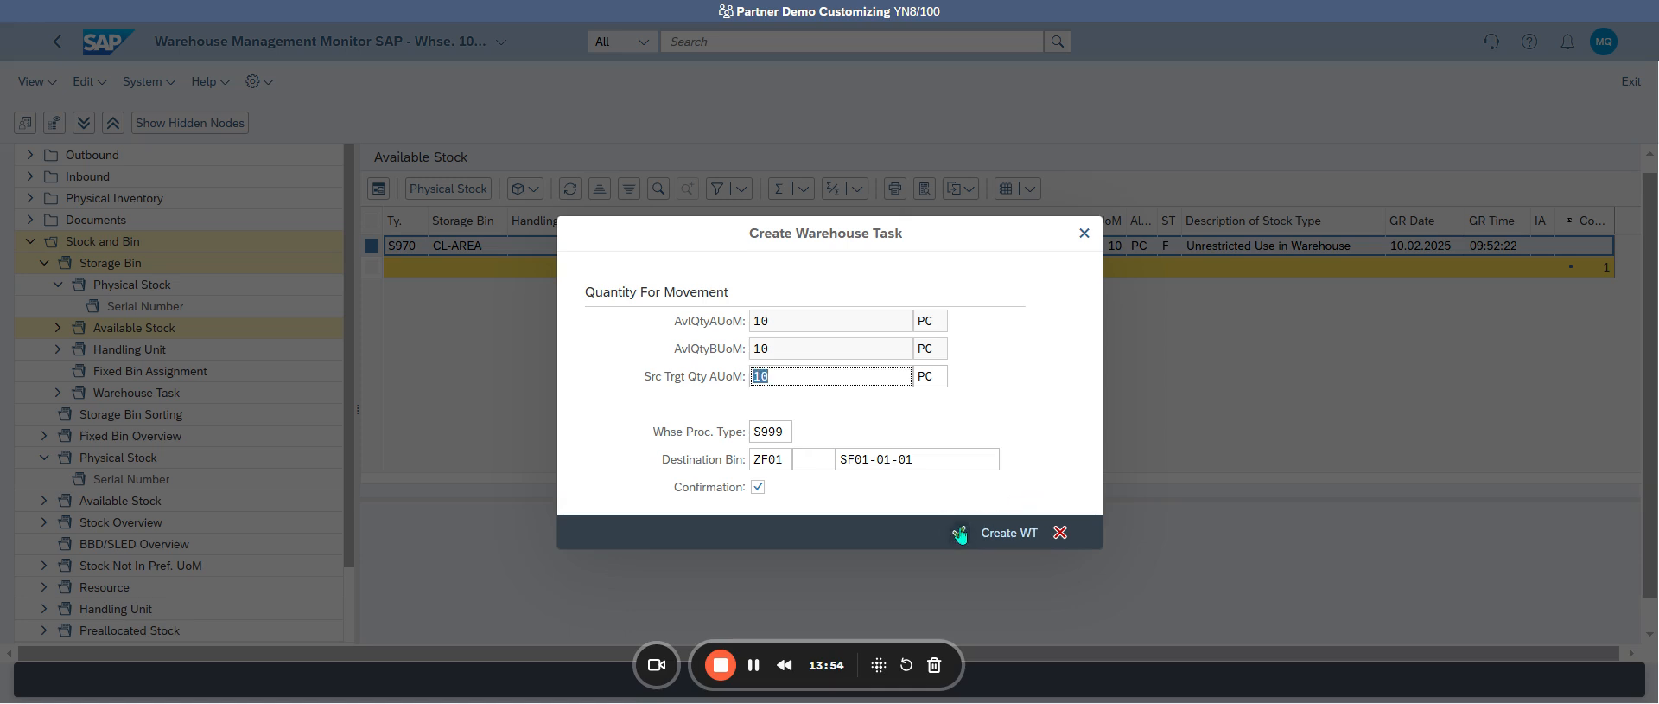
pyautogui.click(1006, 533)
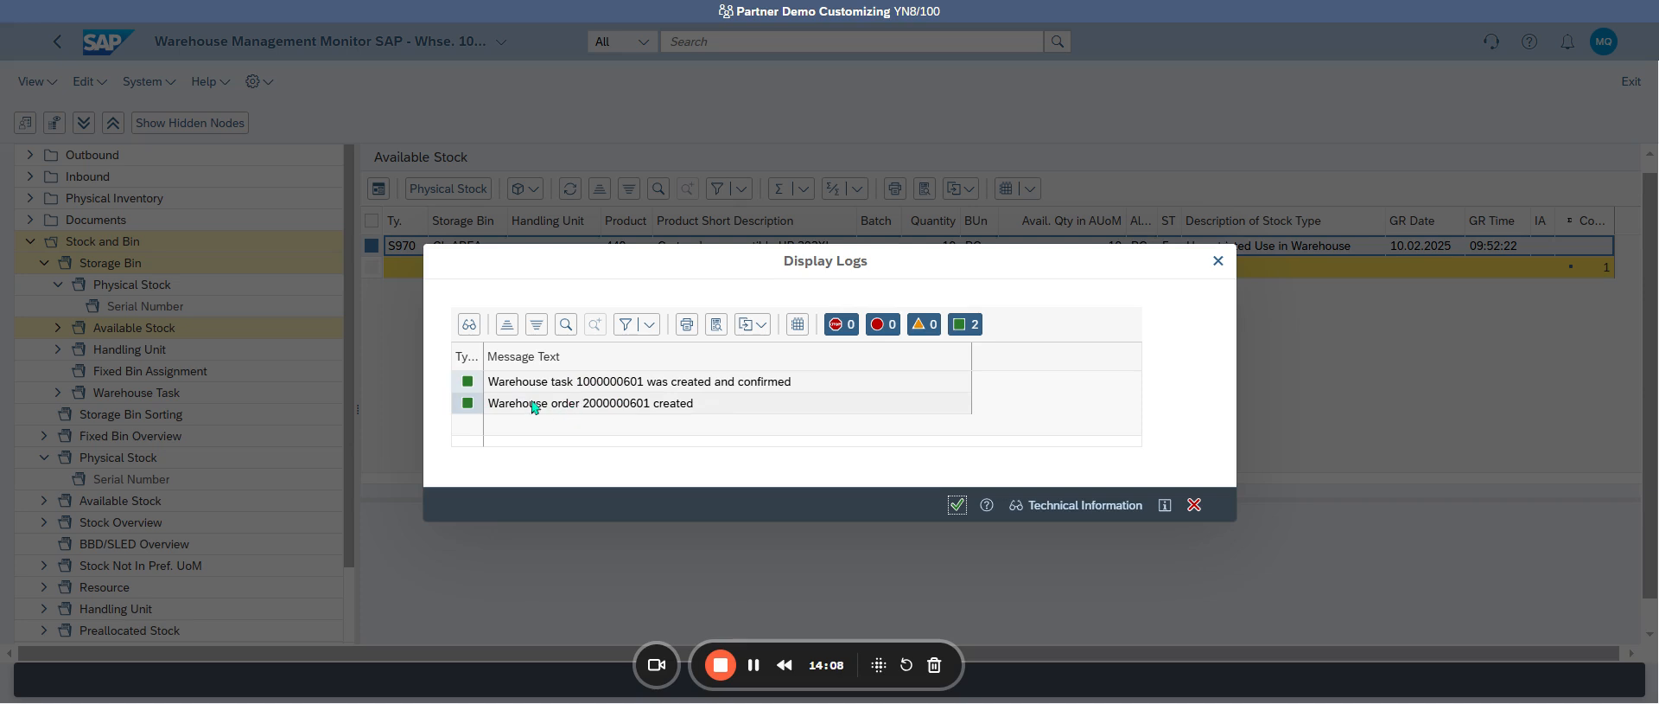
pyautogui.click(956, 504)
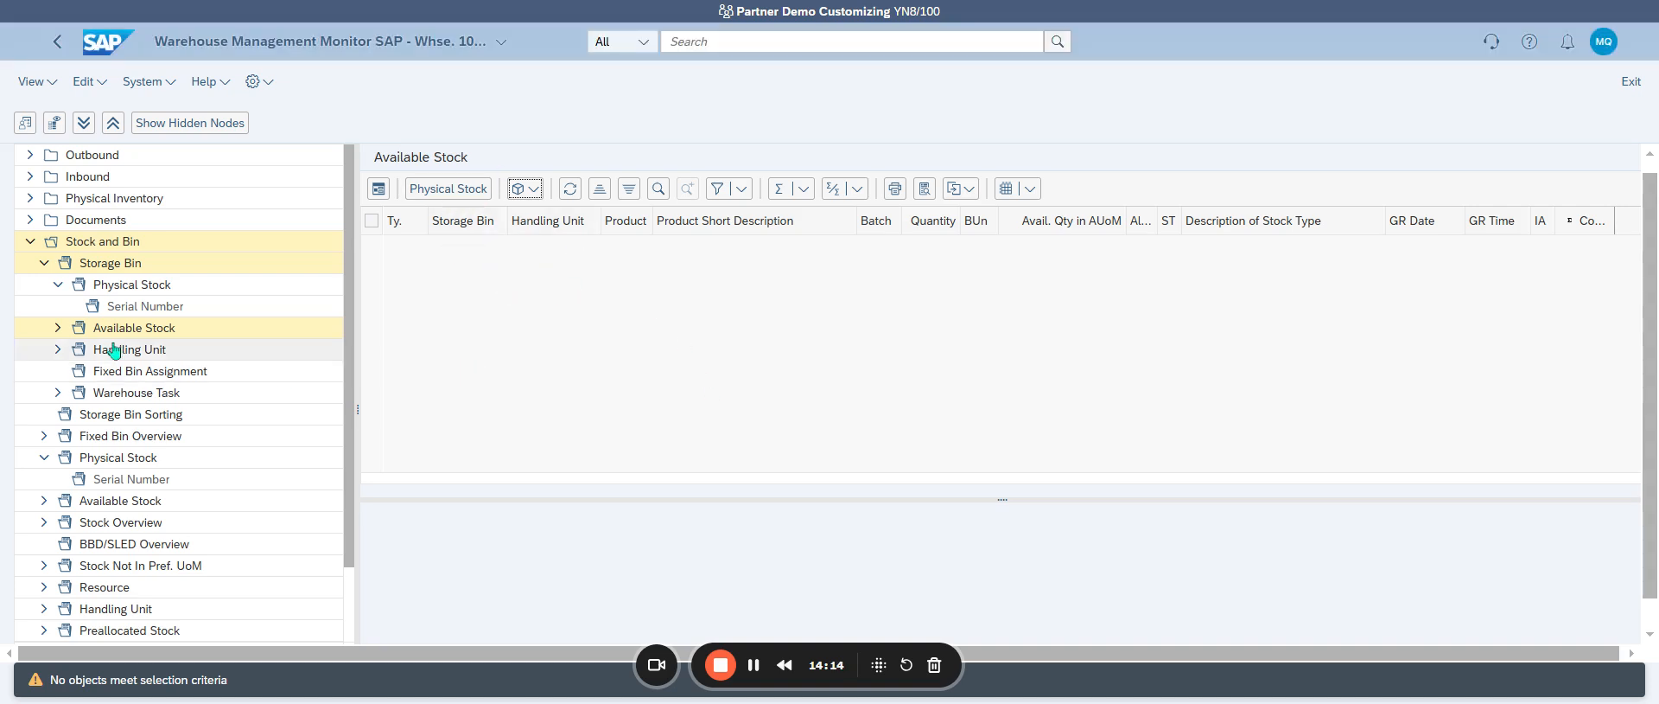
# Step: Rerun the Available Stock query under Storage Bin for product 440 with storage type ZF01
pyautogui.doubleClick(79, 328)
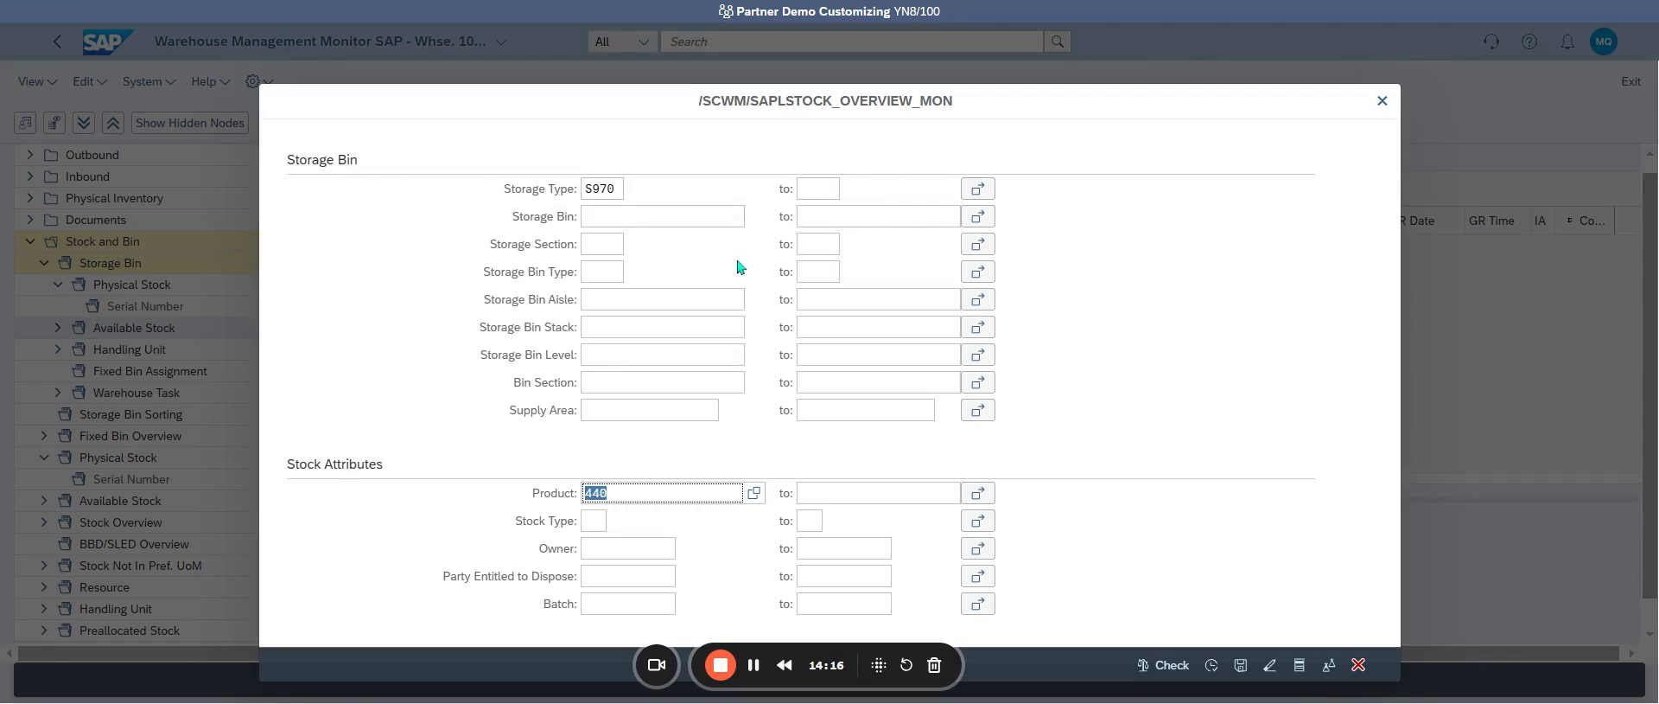
pyautogui.doubleClick(610, 189)
pyautogui.write('Z')
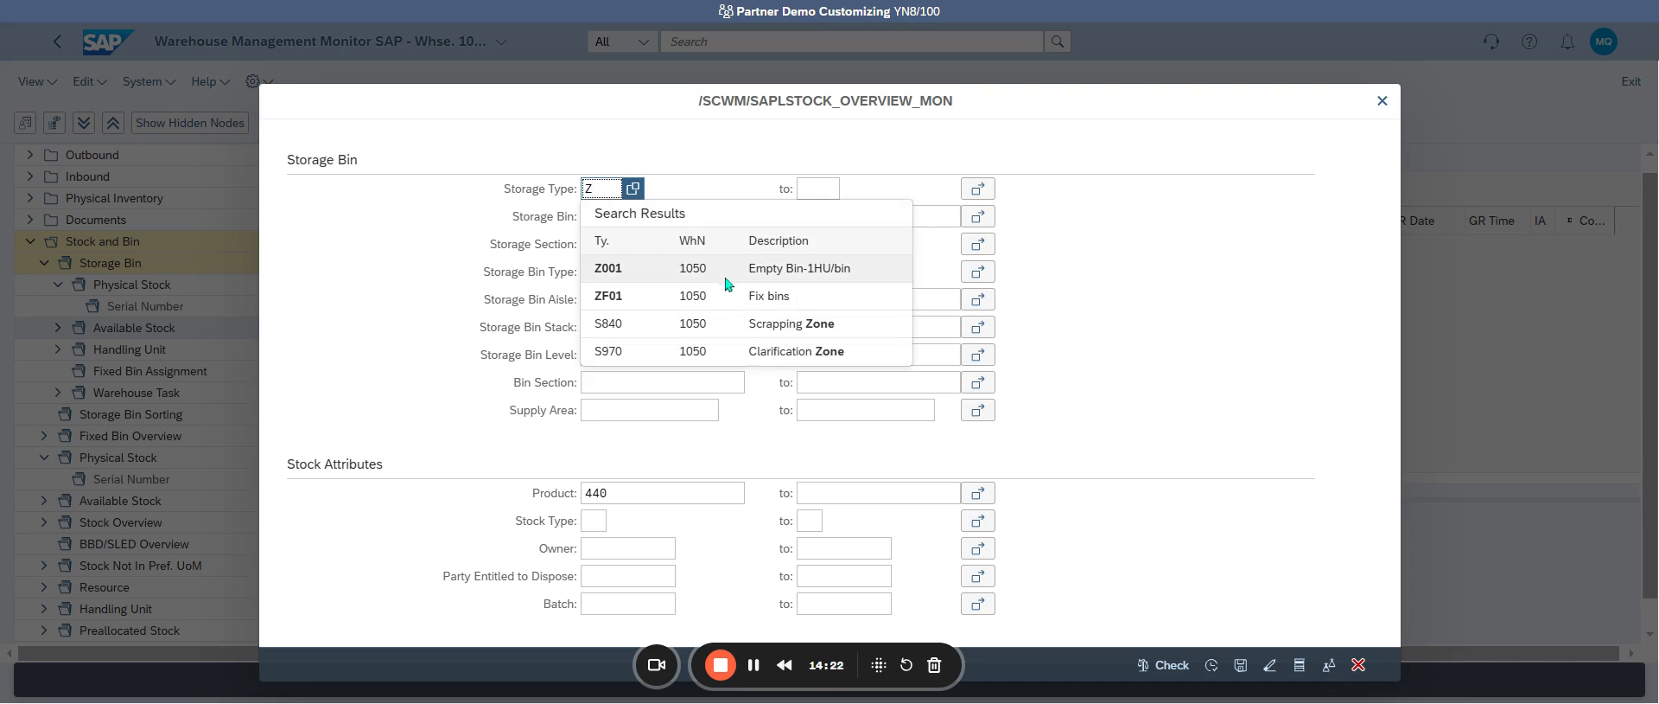
pyautogui.click(726, 295)
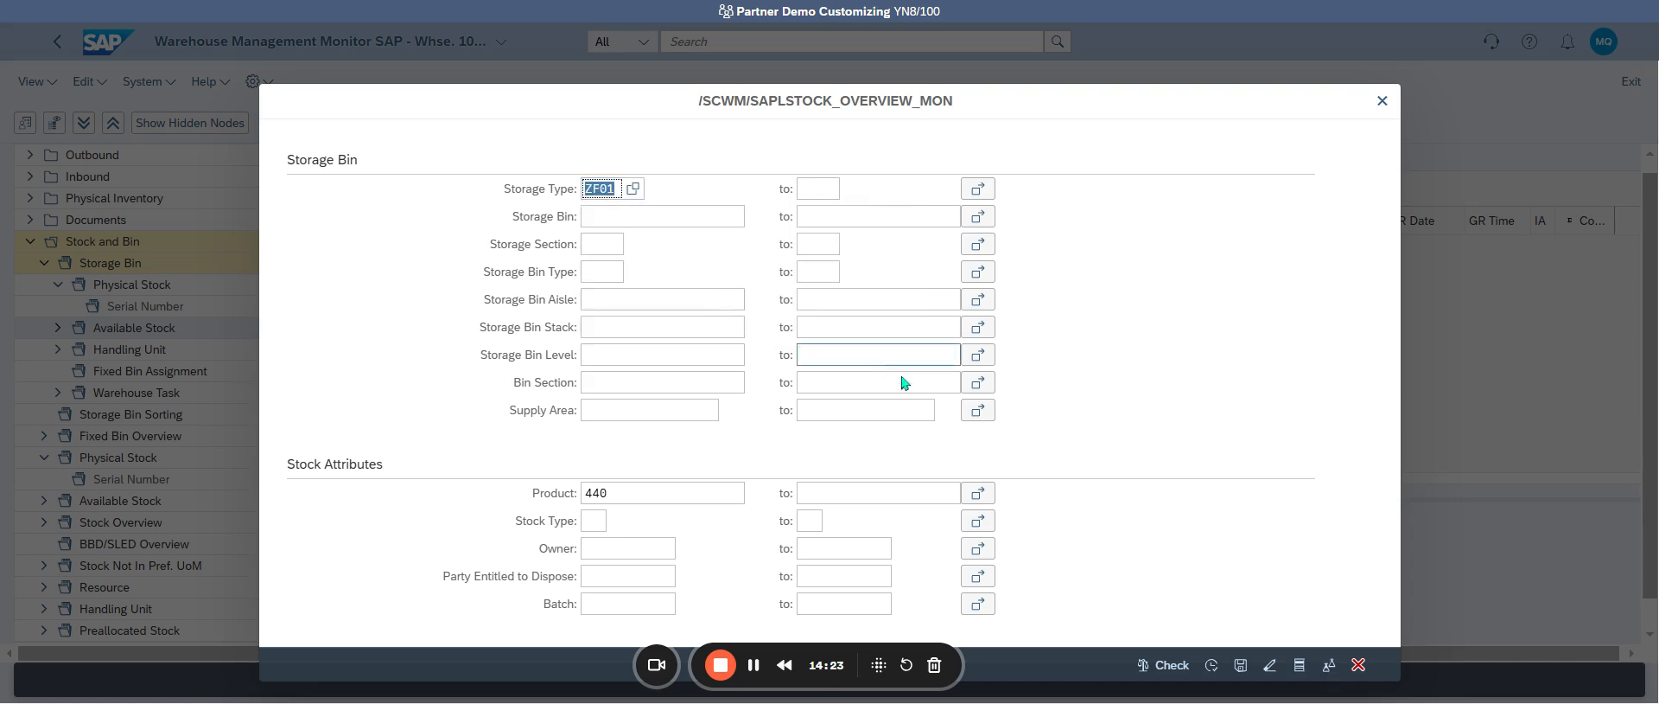
pyautogui.click(1212, 665)
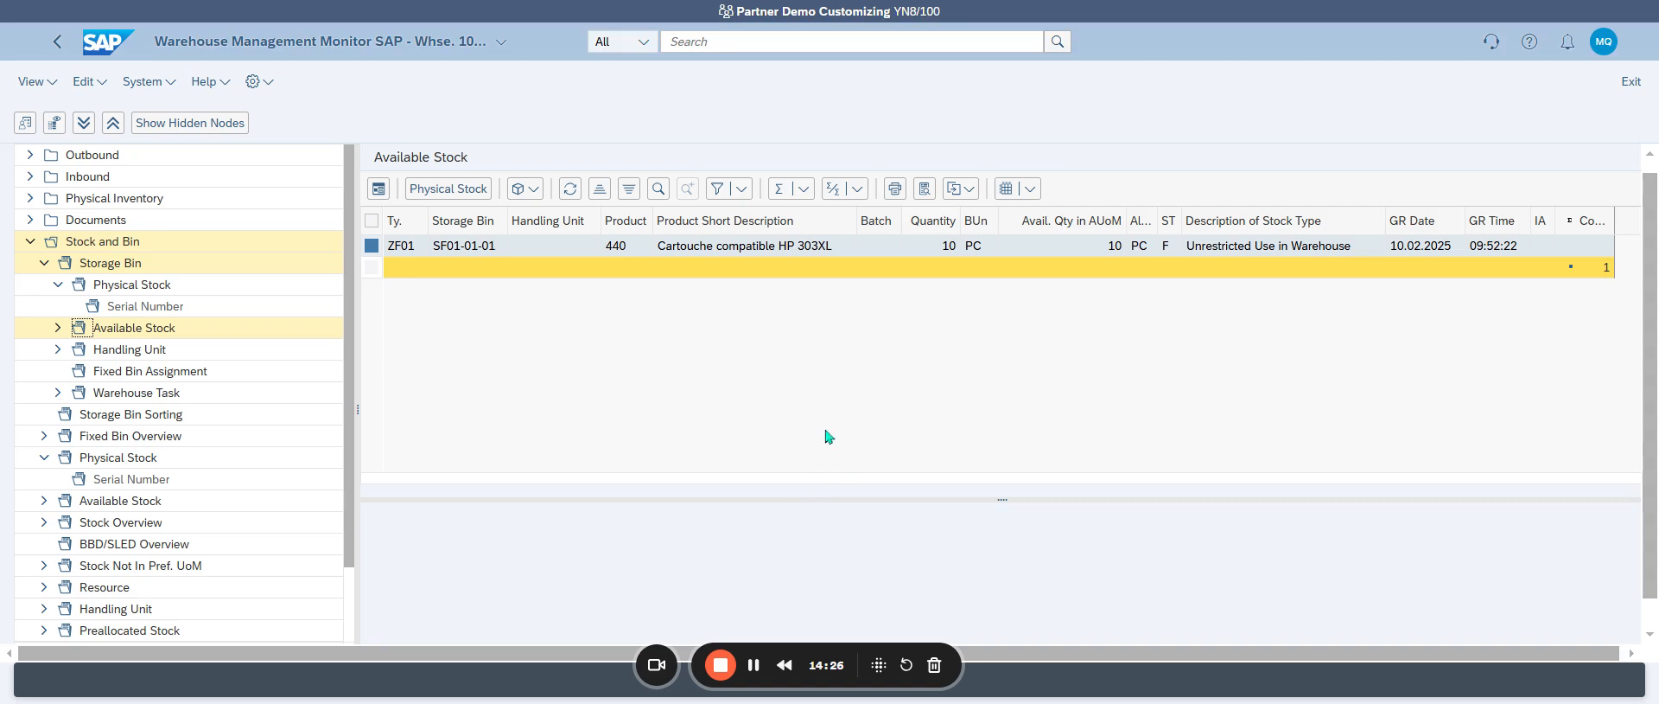